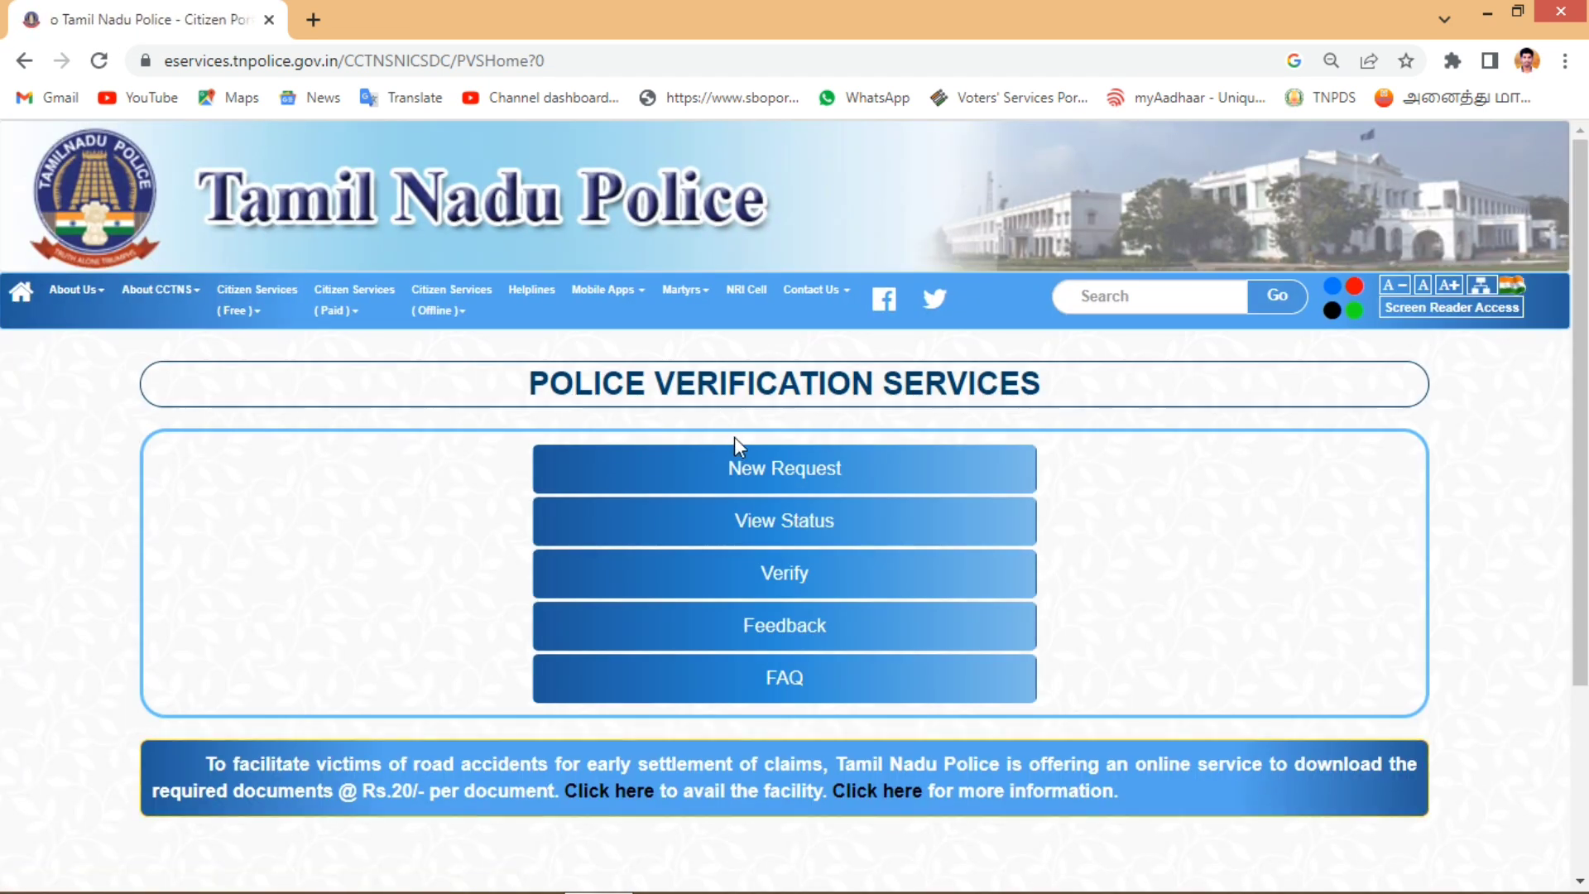
Start a new police verification request and choose Self Verification as the service
{"action": "left_click", "coordinate": [805, 472]}
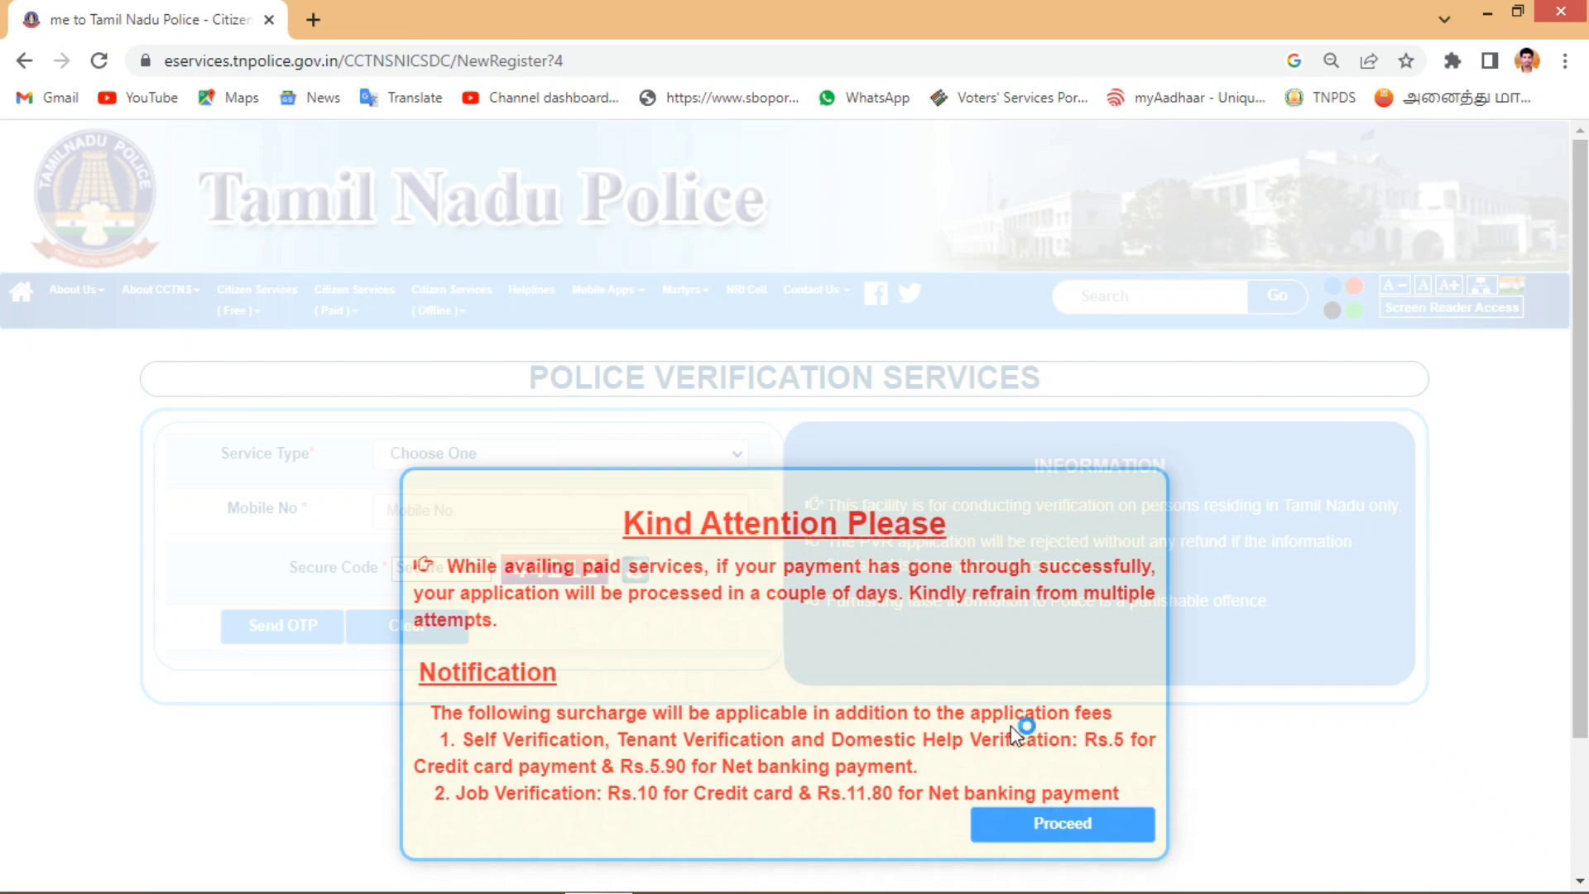
{"action": "left_click", "coordinate": [1065, 825]}
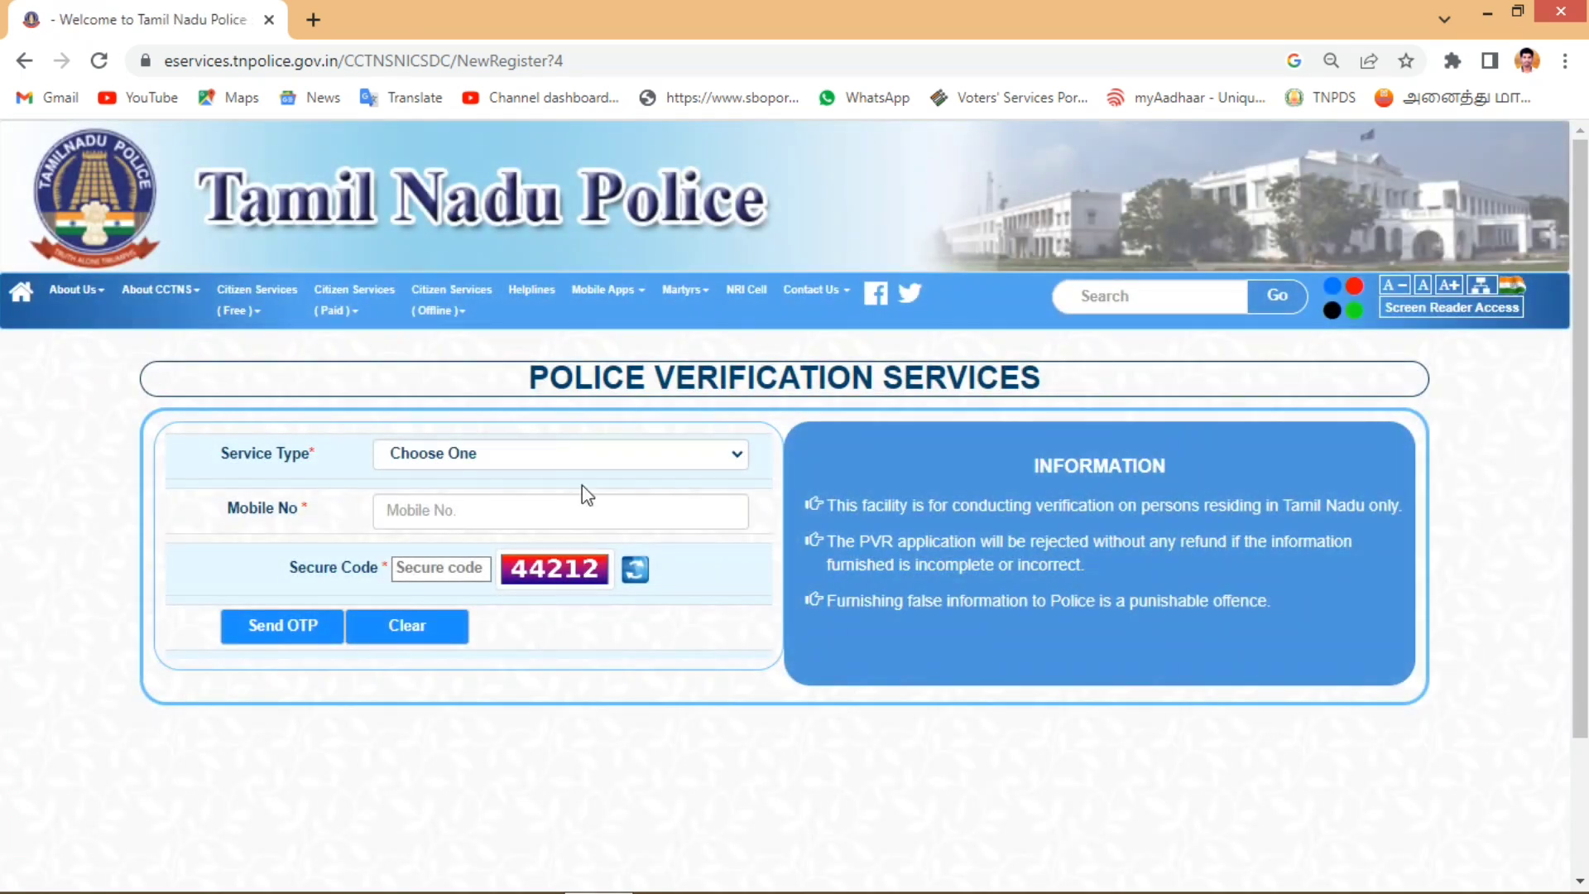
{"action": "left_click", "coordinate": [490, 454]}
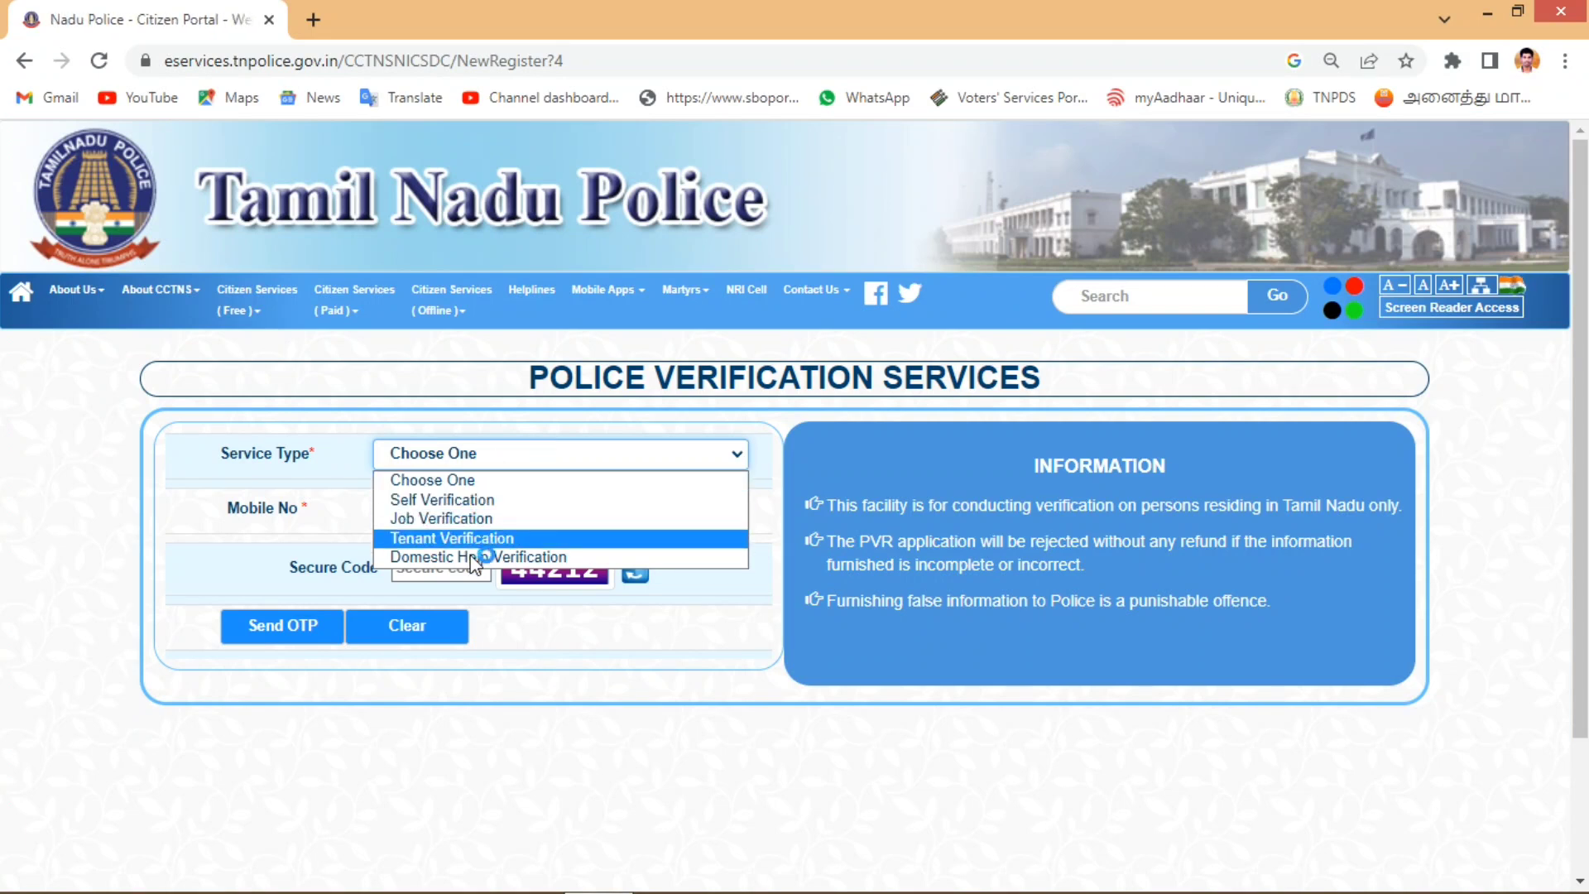
{"action": "left_click", "coordinate": [478, 505]}
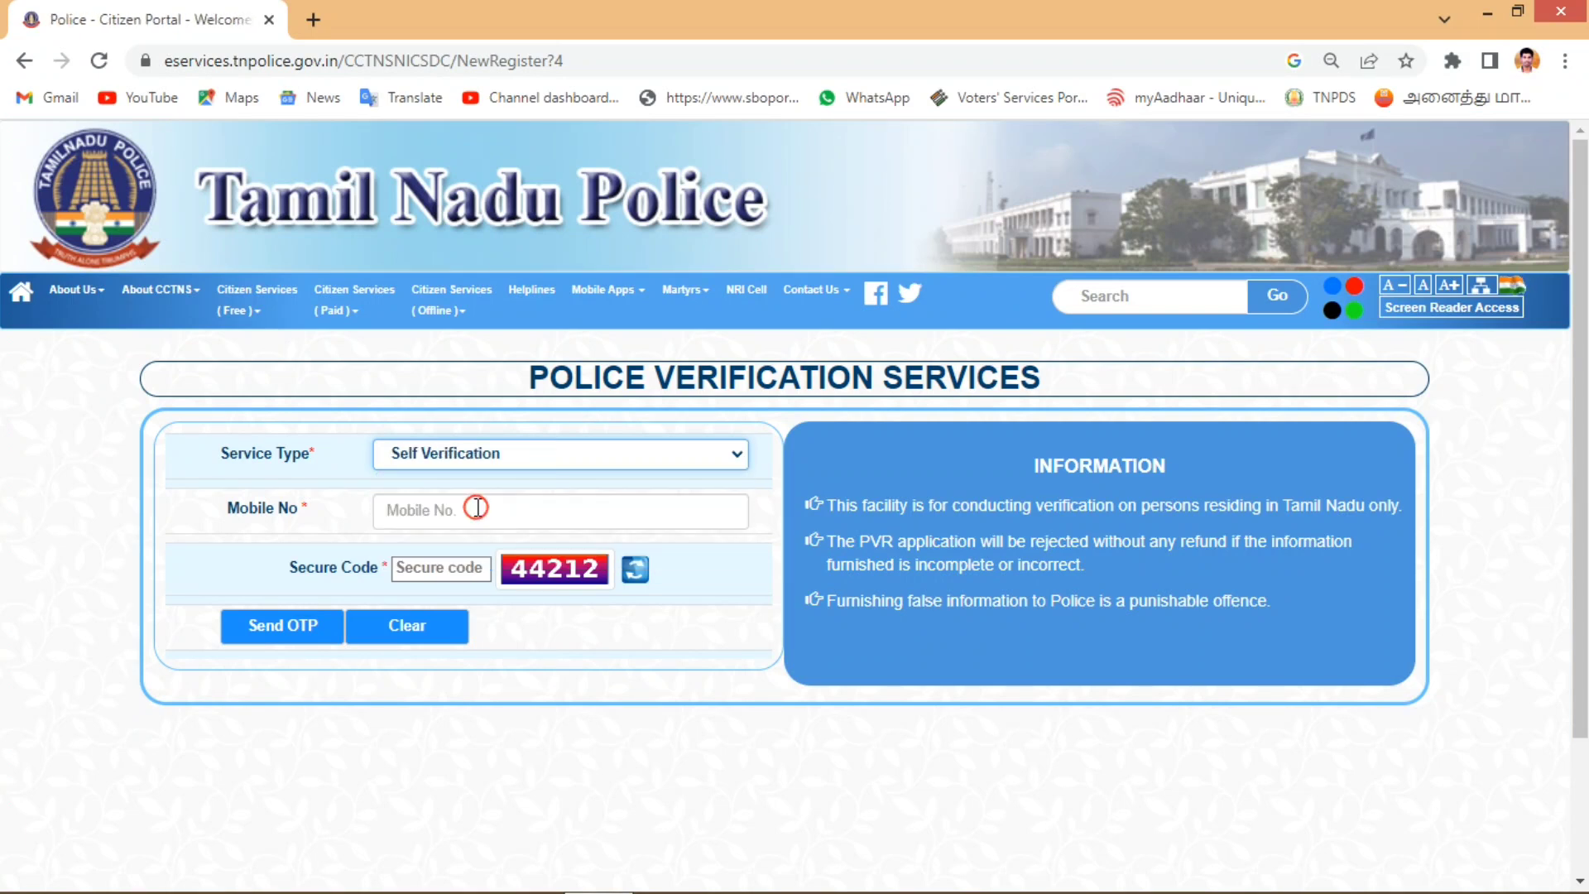
Enter the mobile number and secure code, then request an OTP
{"action": "left_click", "coordinate": [464, 510]}
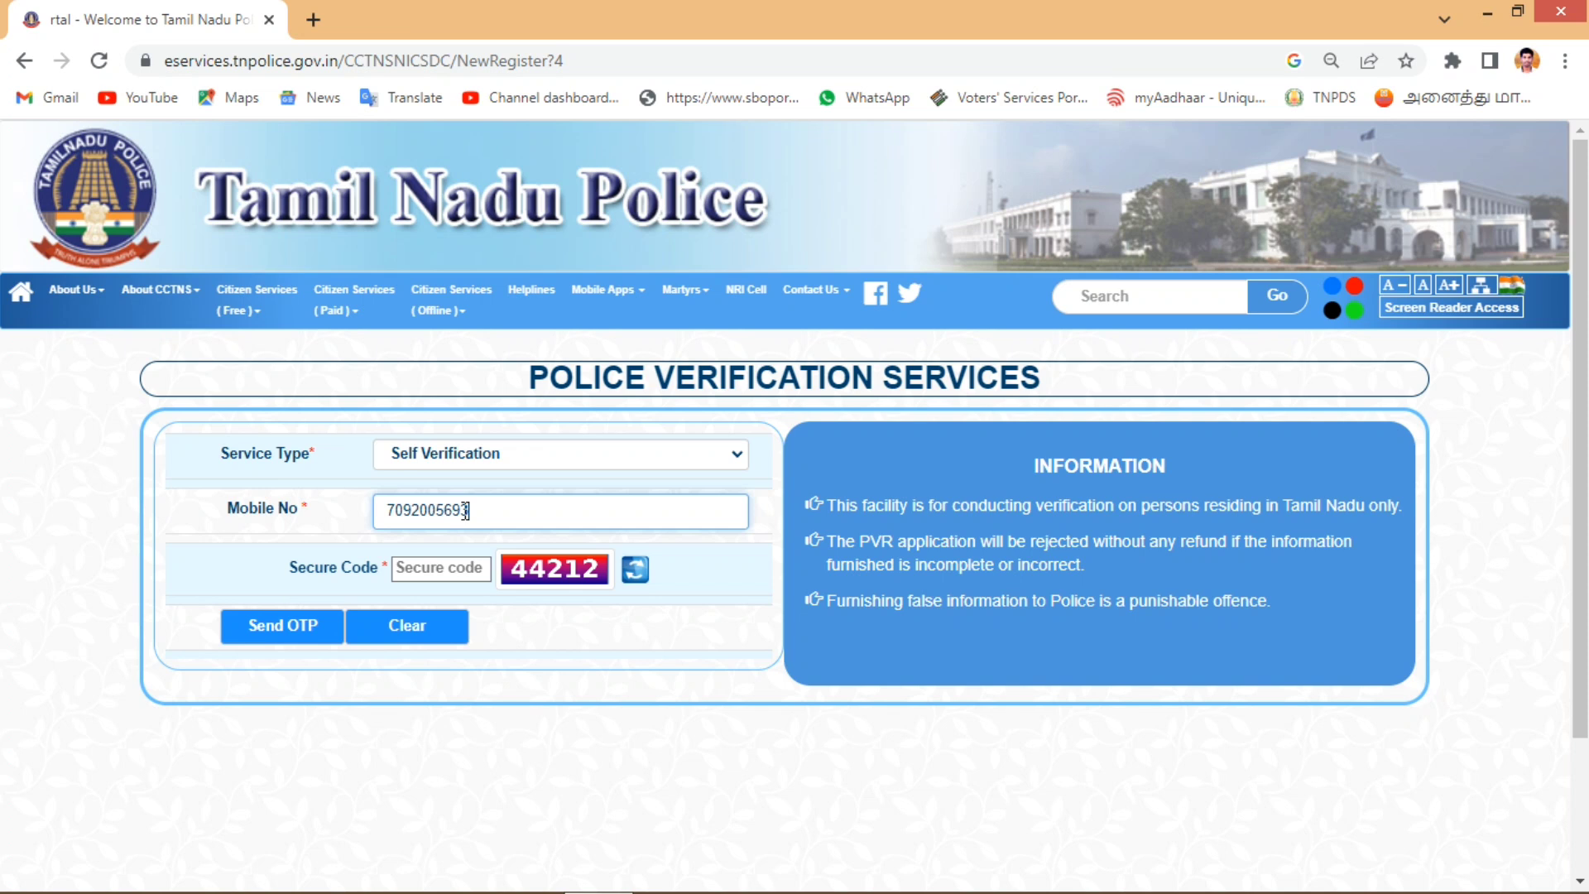
{"action": "left_click", "coordinate": [457, 570]}
{"action": "type", "text": "44212"}
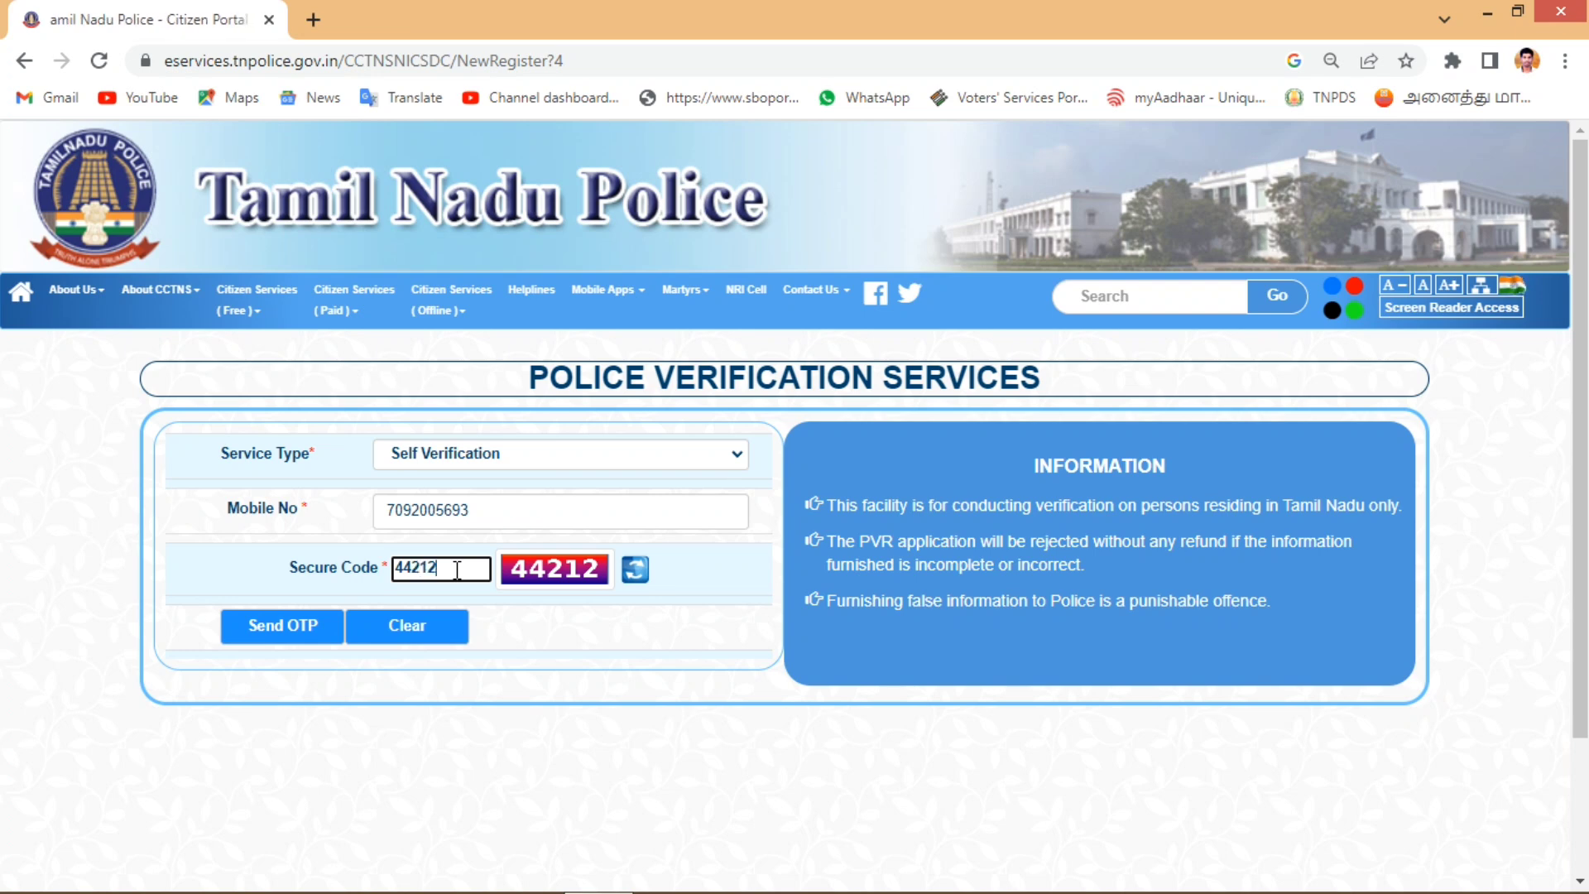
{"action": "left_click", "coordinate": [292, 634]}
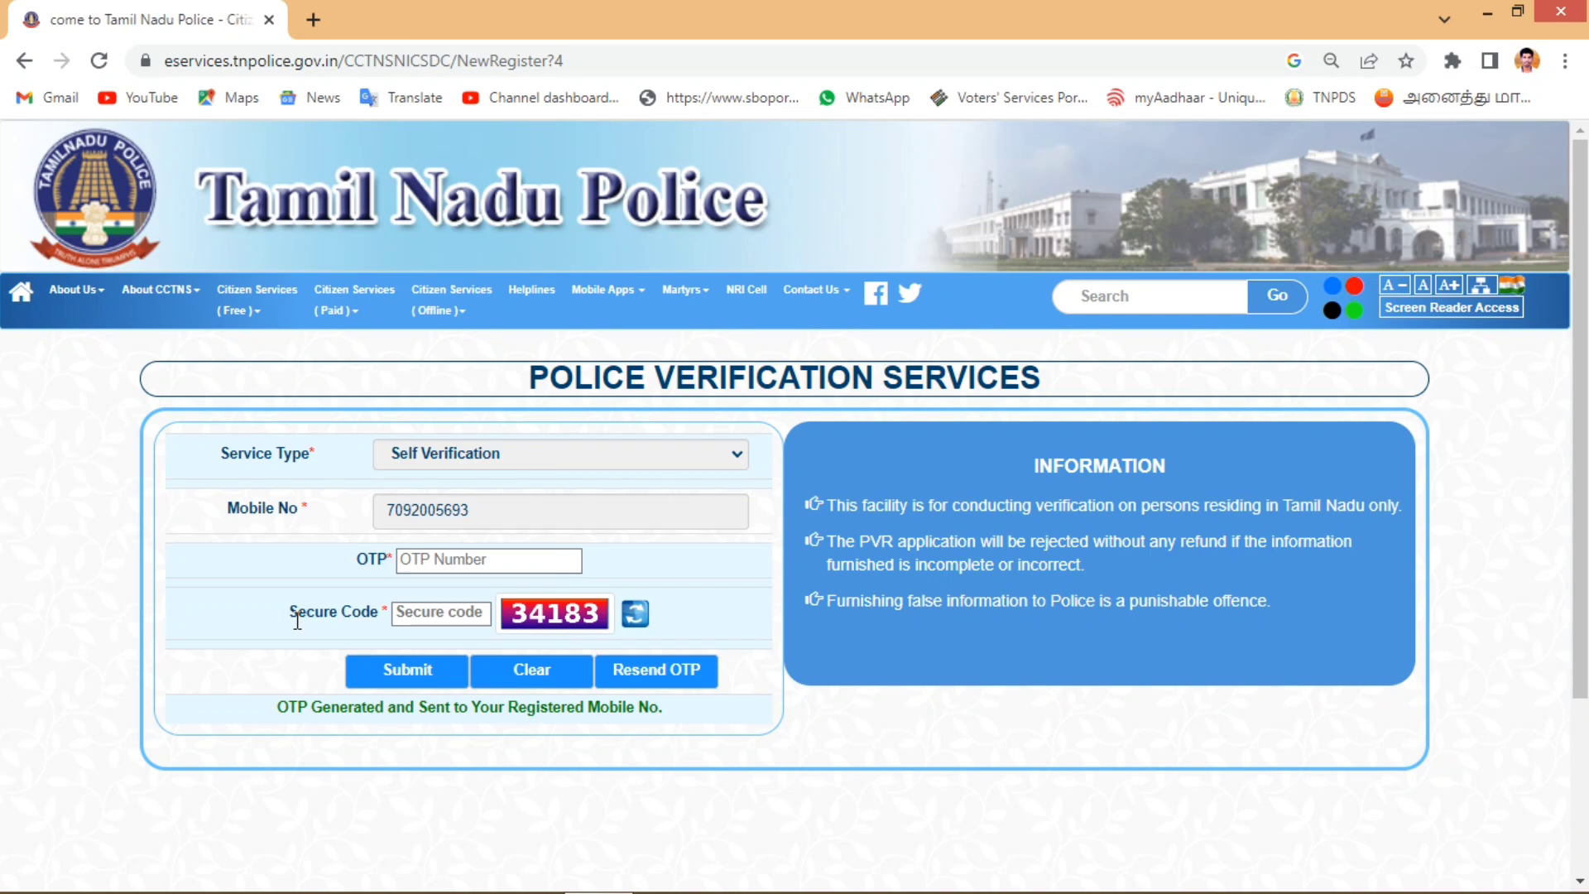
Verify with the received OTP and a new secure code to reach the applicant form
{"action": "left_click", "coordinate": [449, 559]}
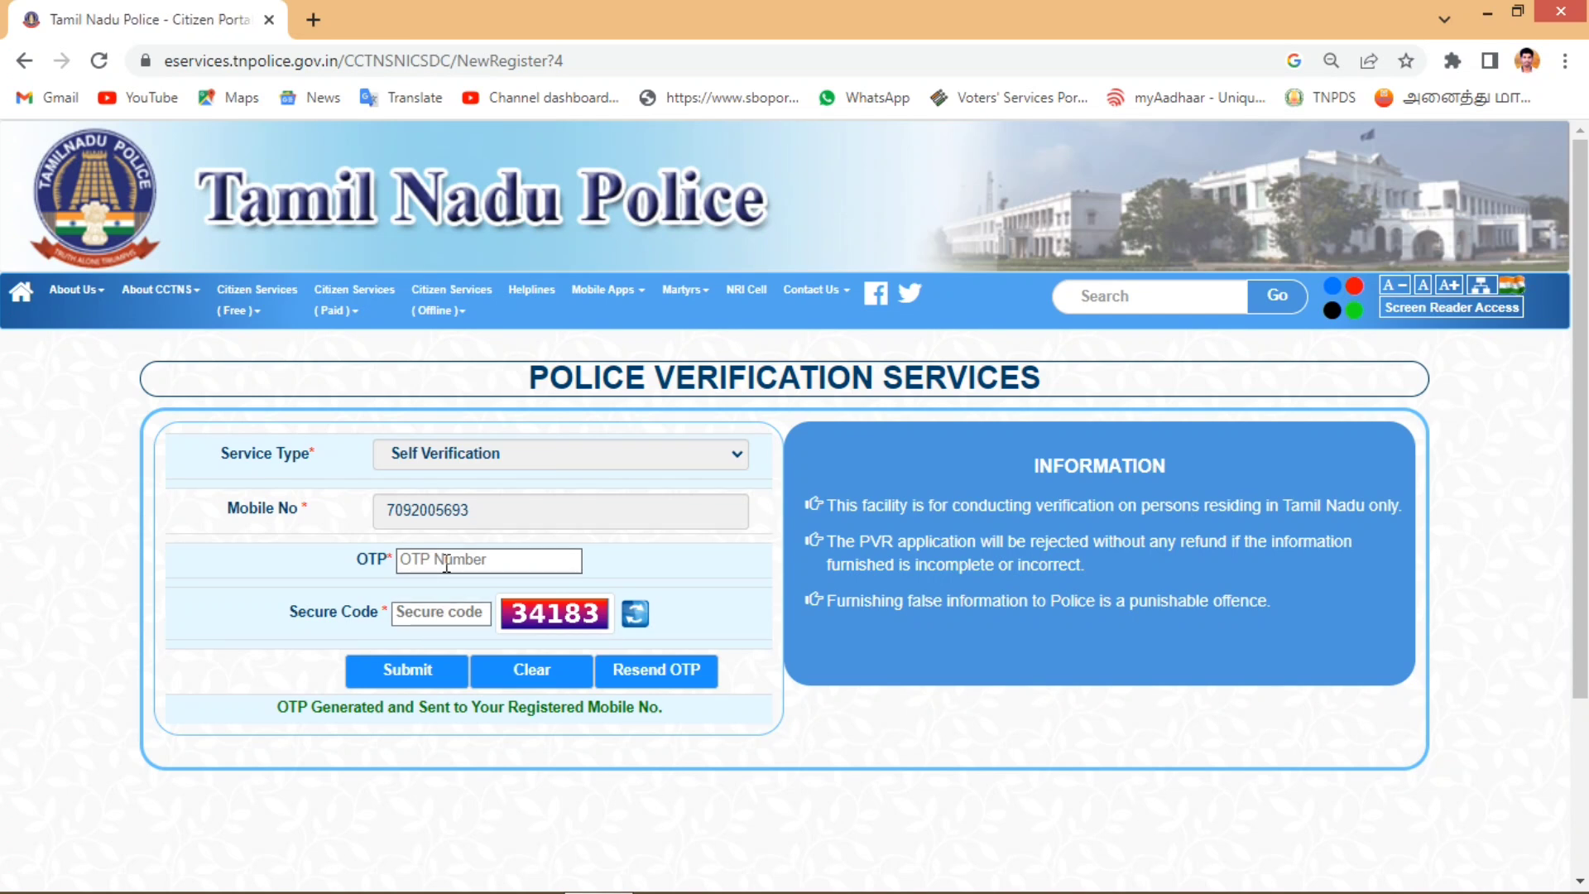
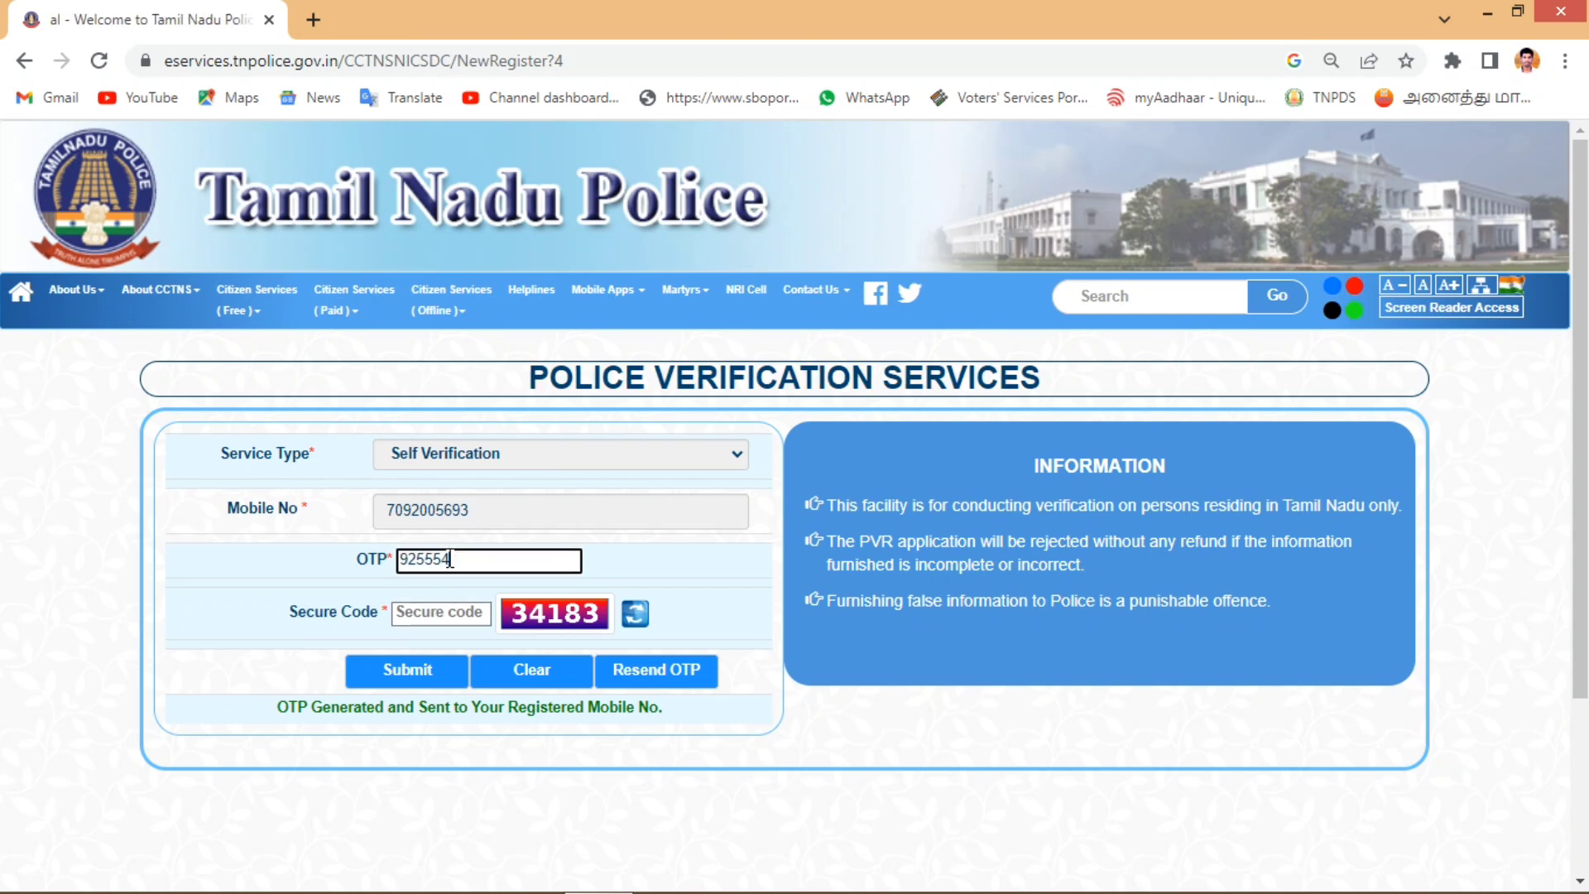
{"action": "left_click", "coordinate": [440, 625]}
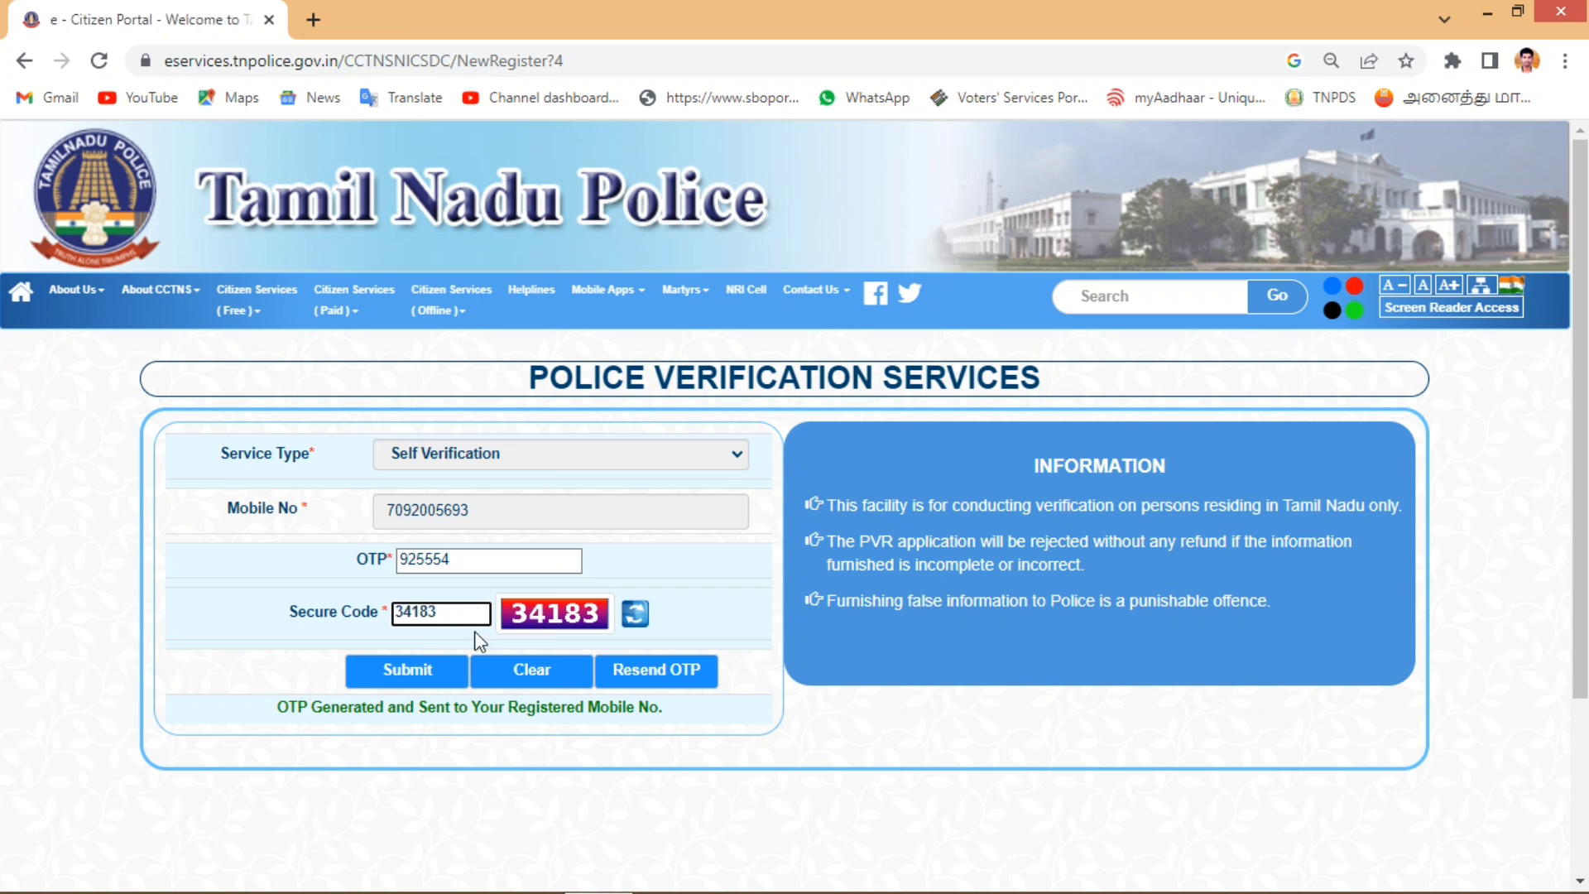
{"action": "left_click", "coordinate": [418, 675]}
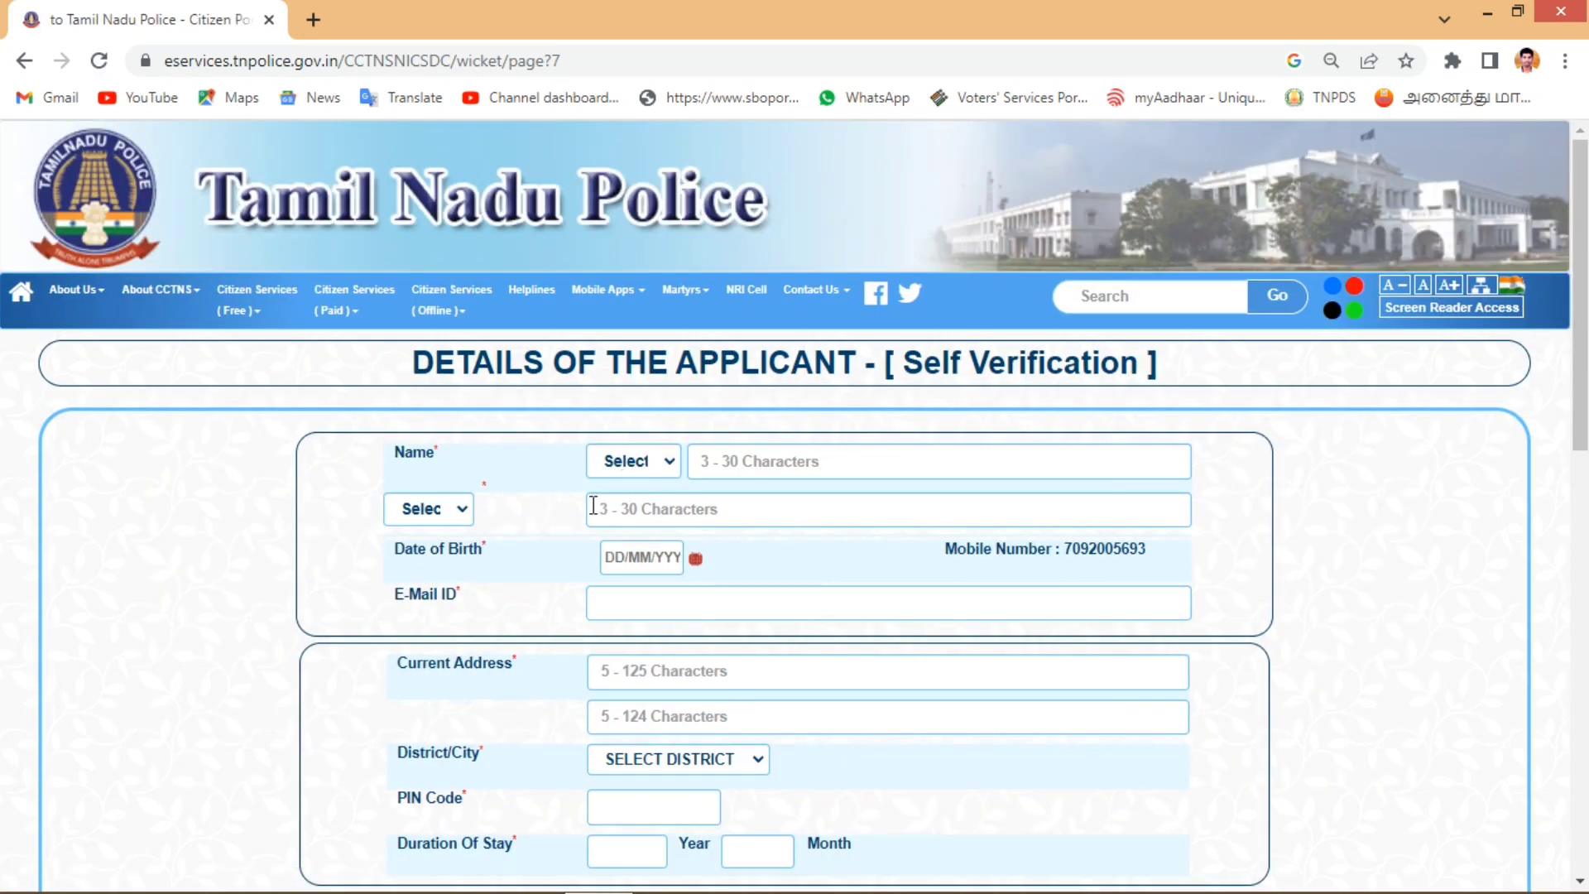
Set title Mr, enter the applicant's name, and choose S/o with the father's name
{"action": "left_click", "coordinate": [662, 470]}
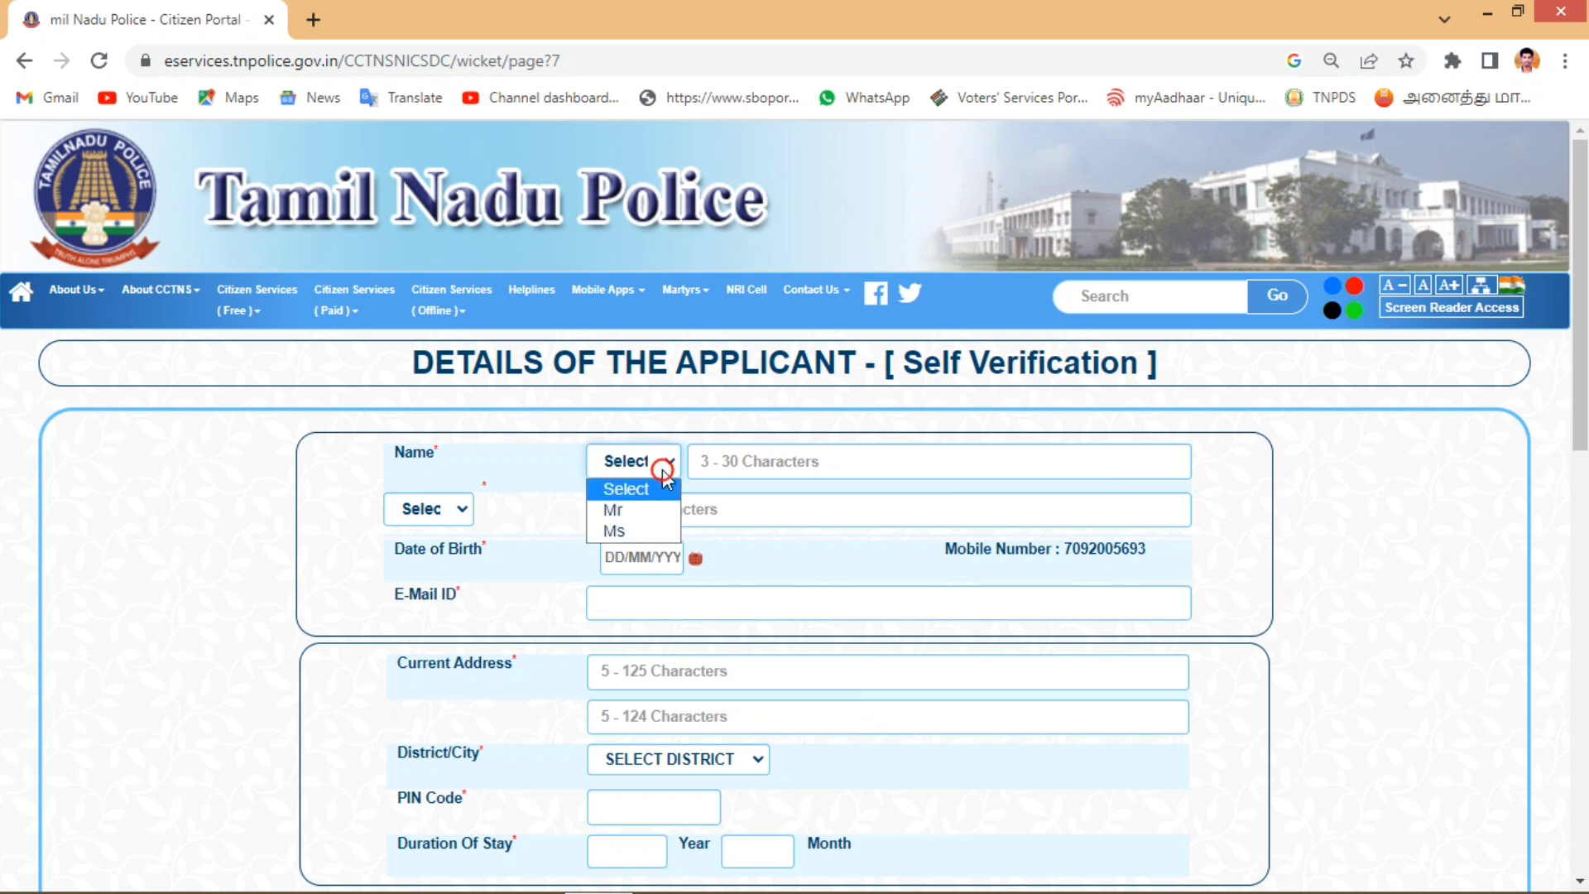
{"action": "left_click", "coordinate": [630, 513]}
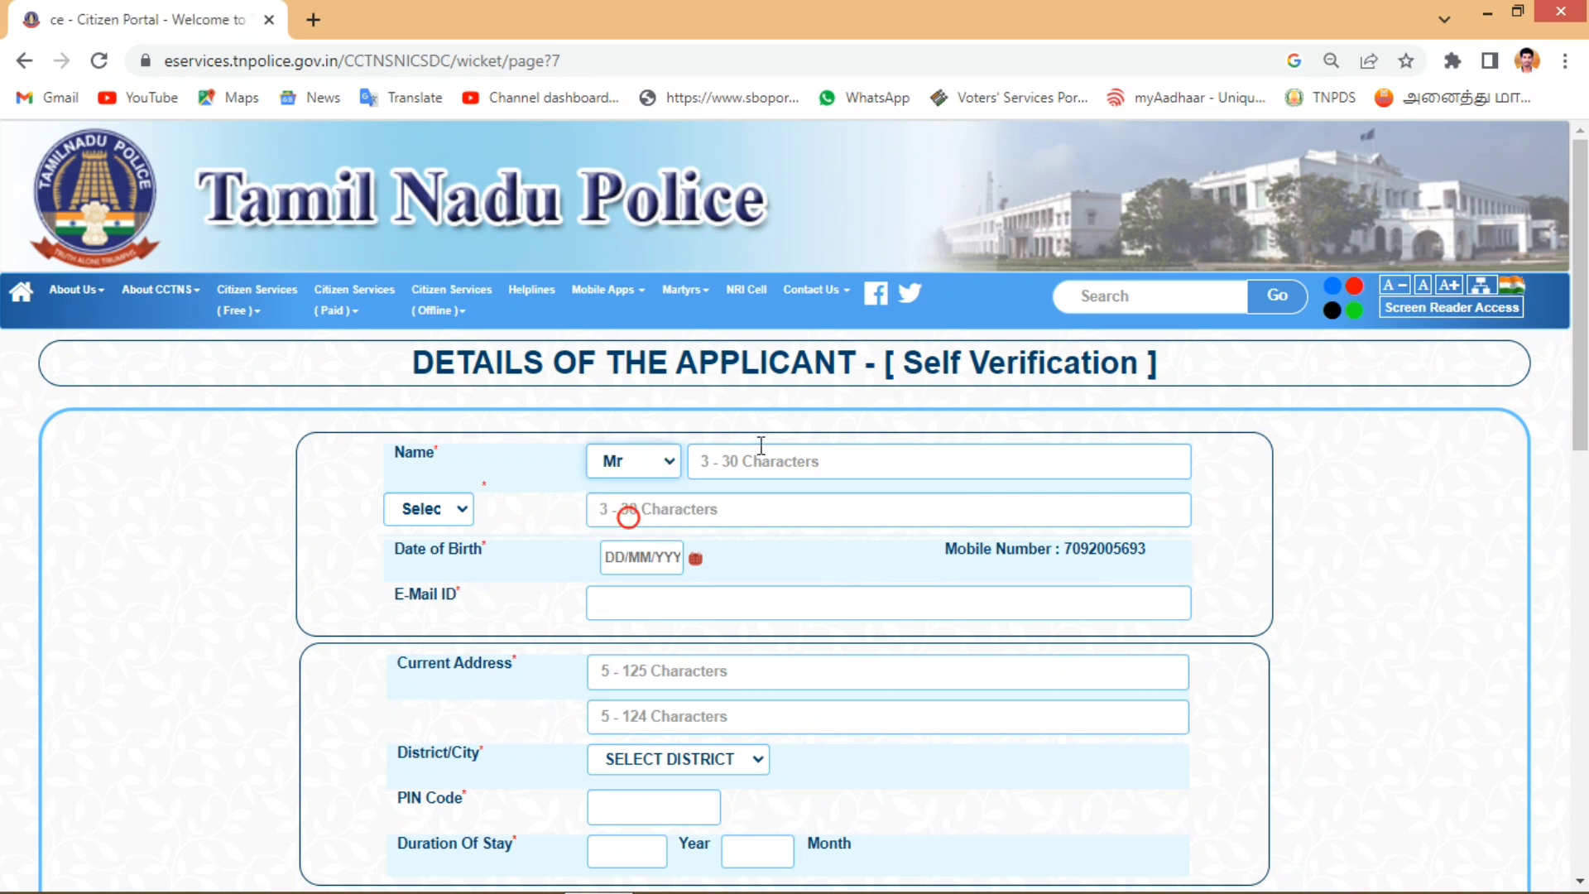
{"action": "left_click", "coordinate": [778, 470]}
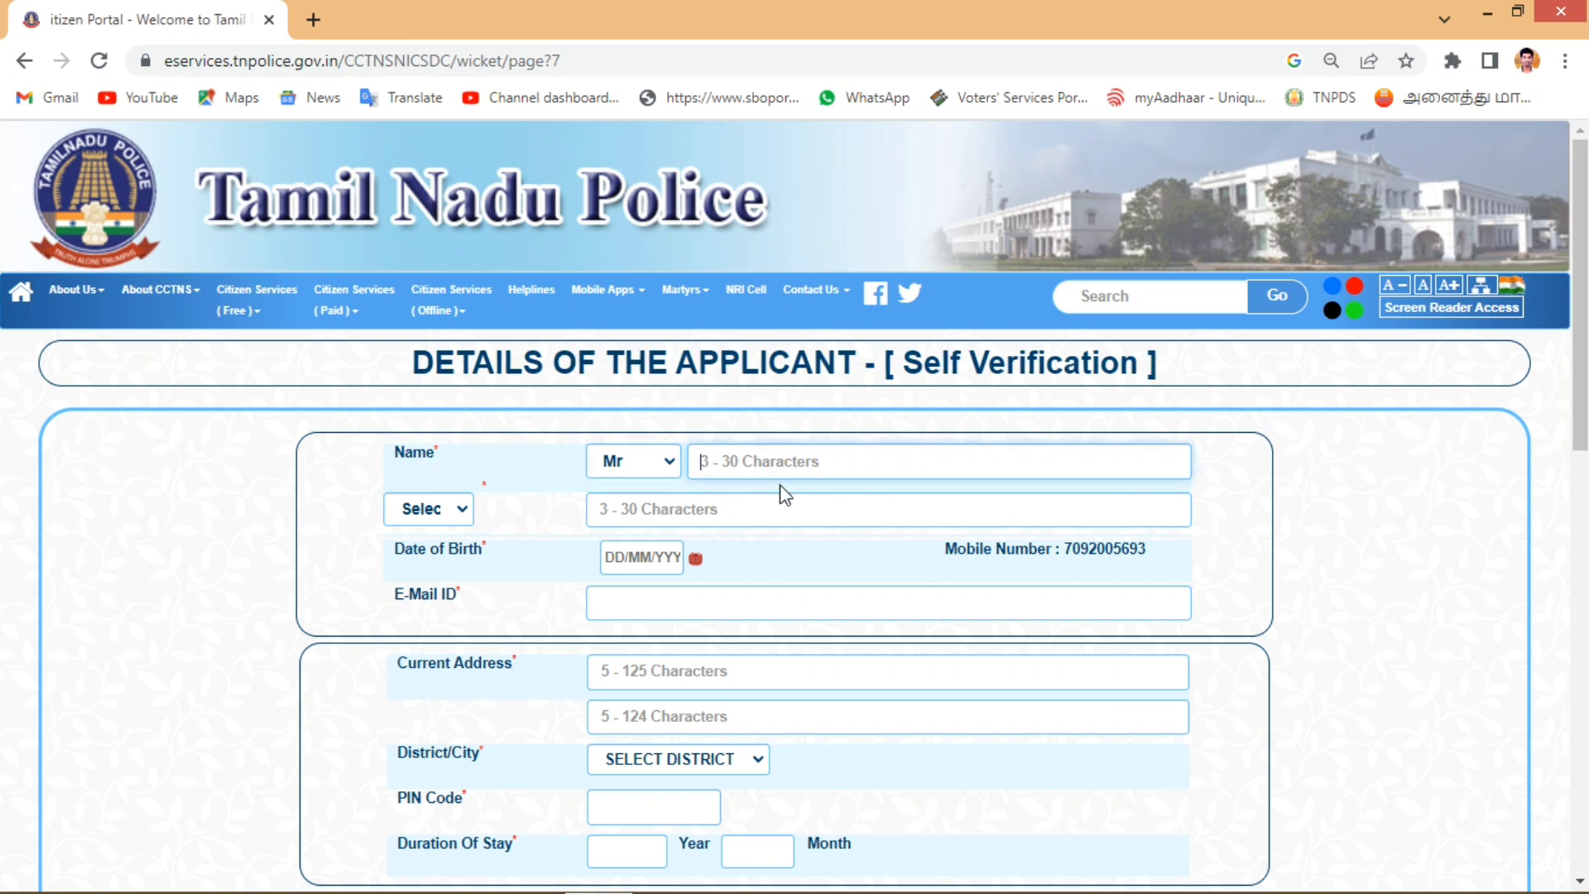
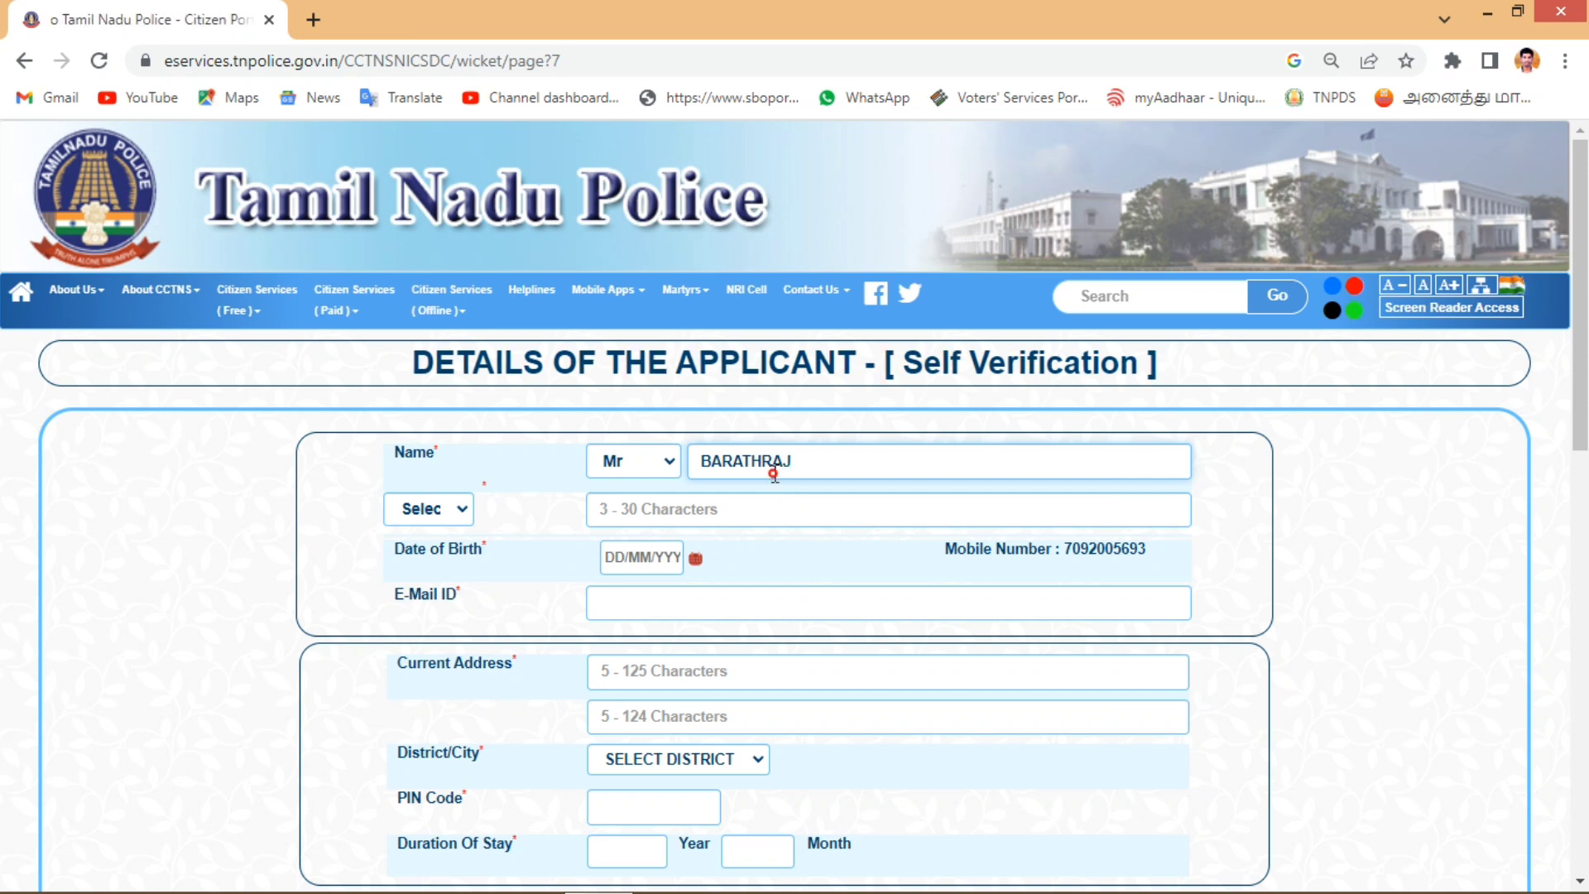
{"action": "left_click", "coordinate": [433, 513]}
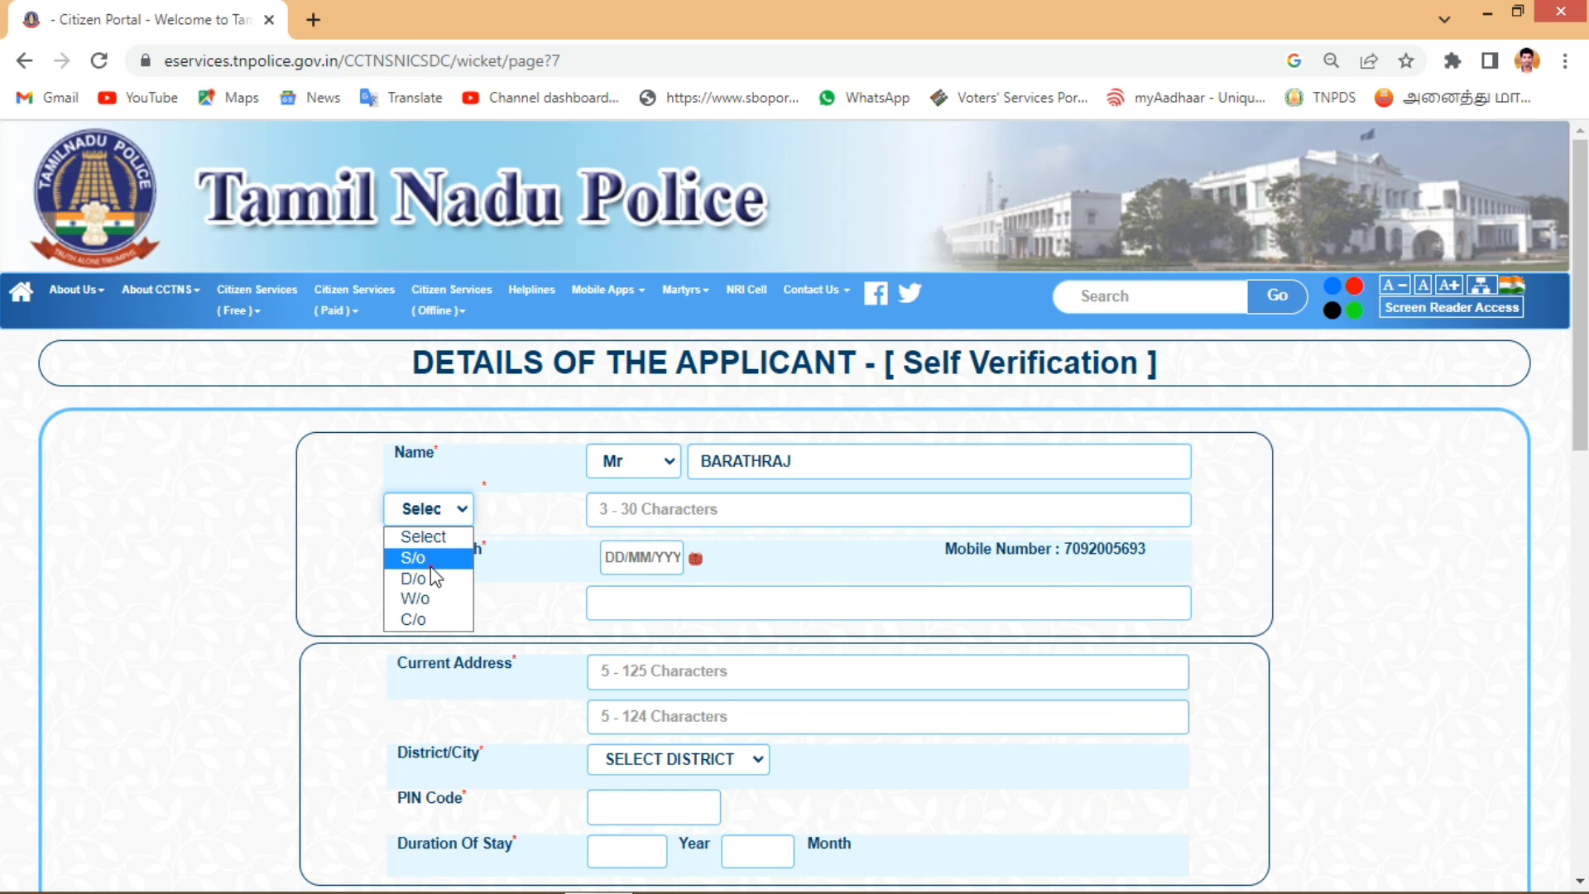
{"action": "left_click", "coordinate": [431, 564]}
{"action": "left_click", "coordinate": [685, 514]}
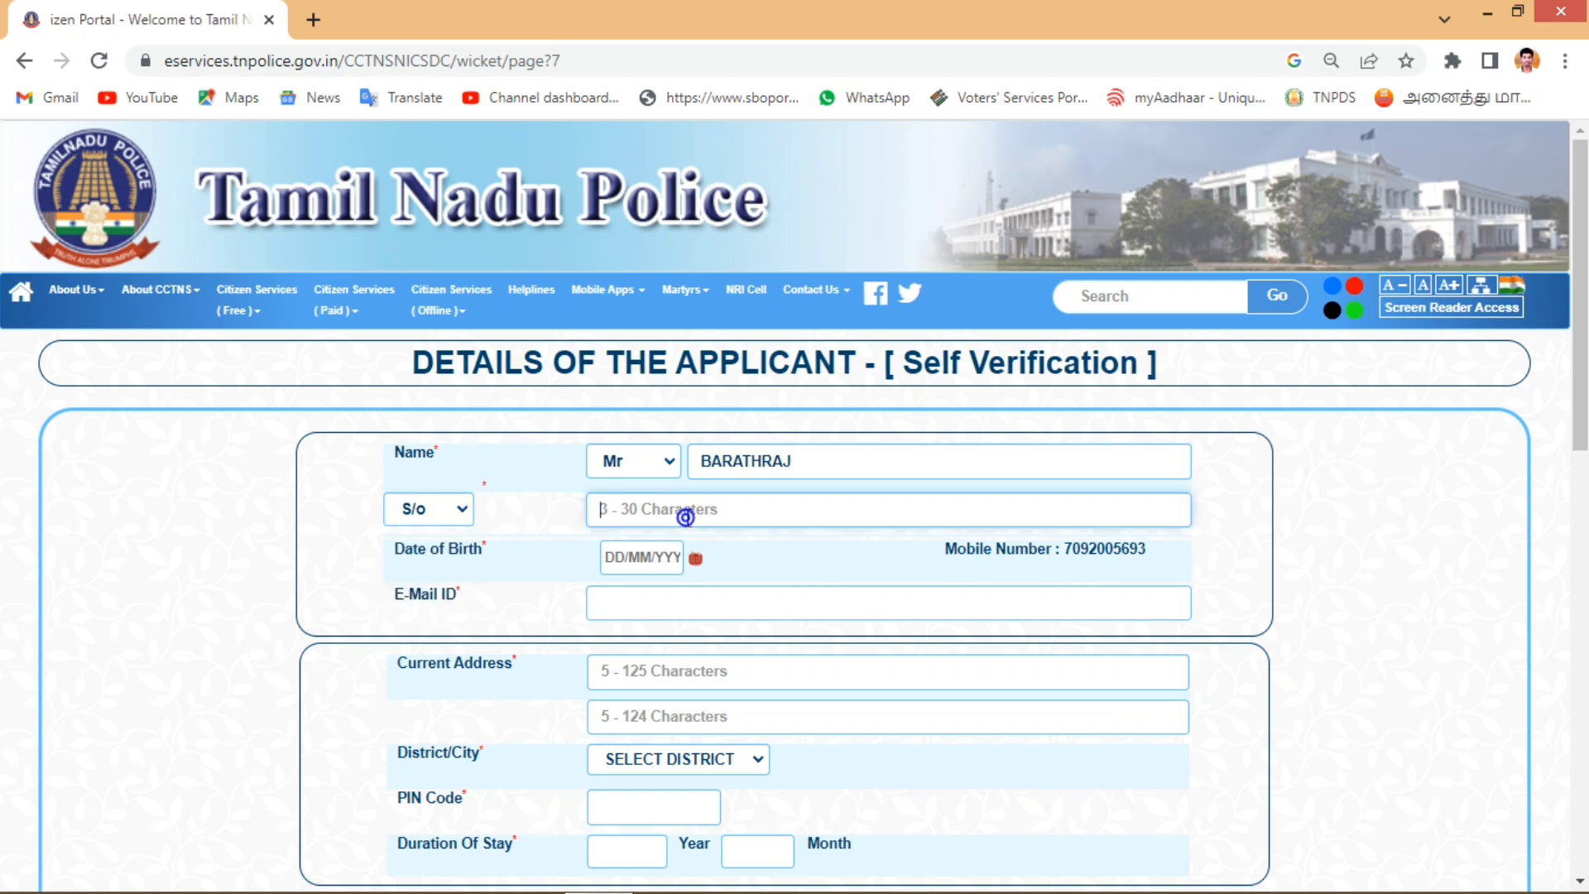
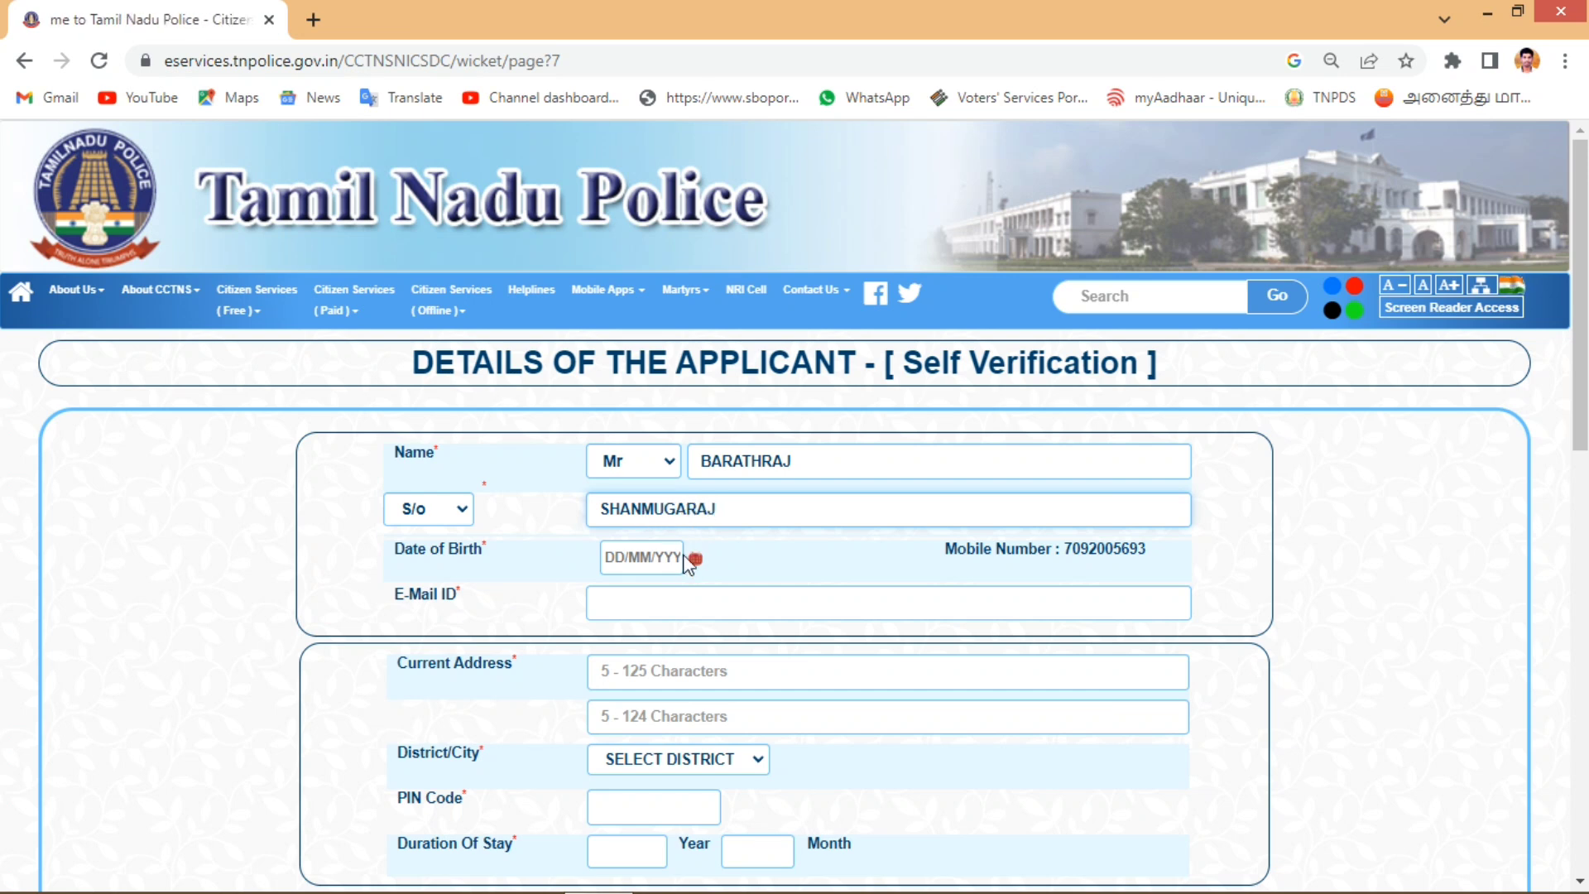
Set the date of birth to 27 May 2000
{"action": "left_click", "coordinate": [650, 560]}
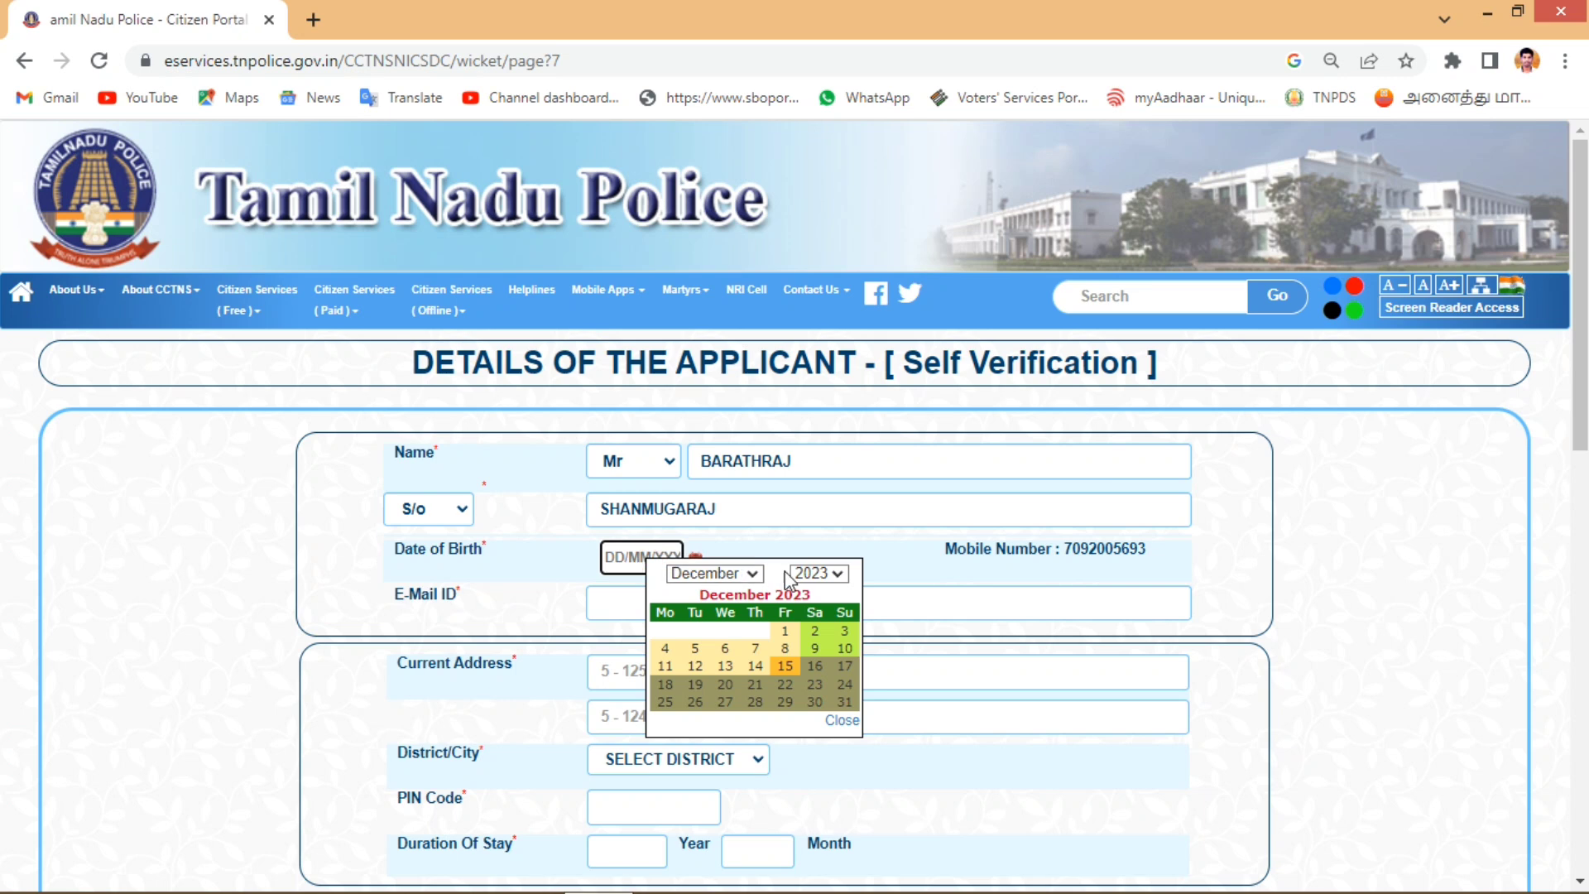
{"action": "left_click", "coordinate": [806, 569]}
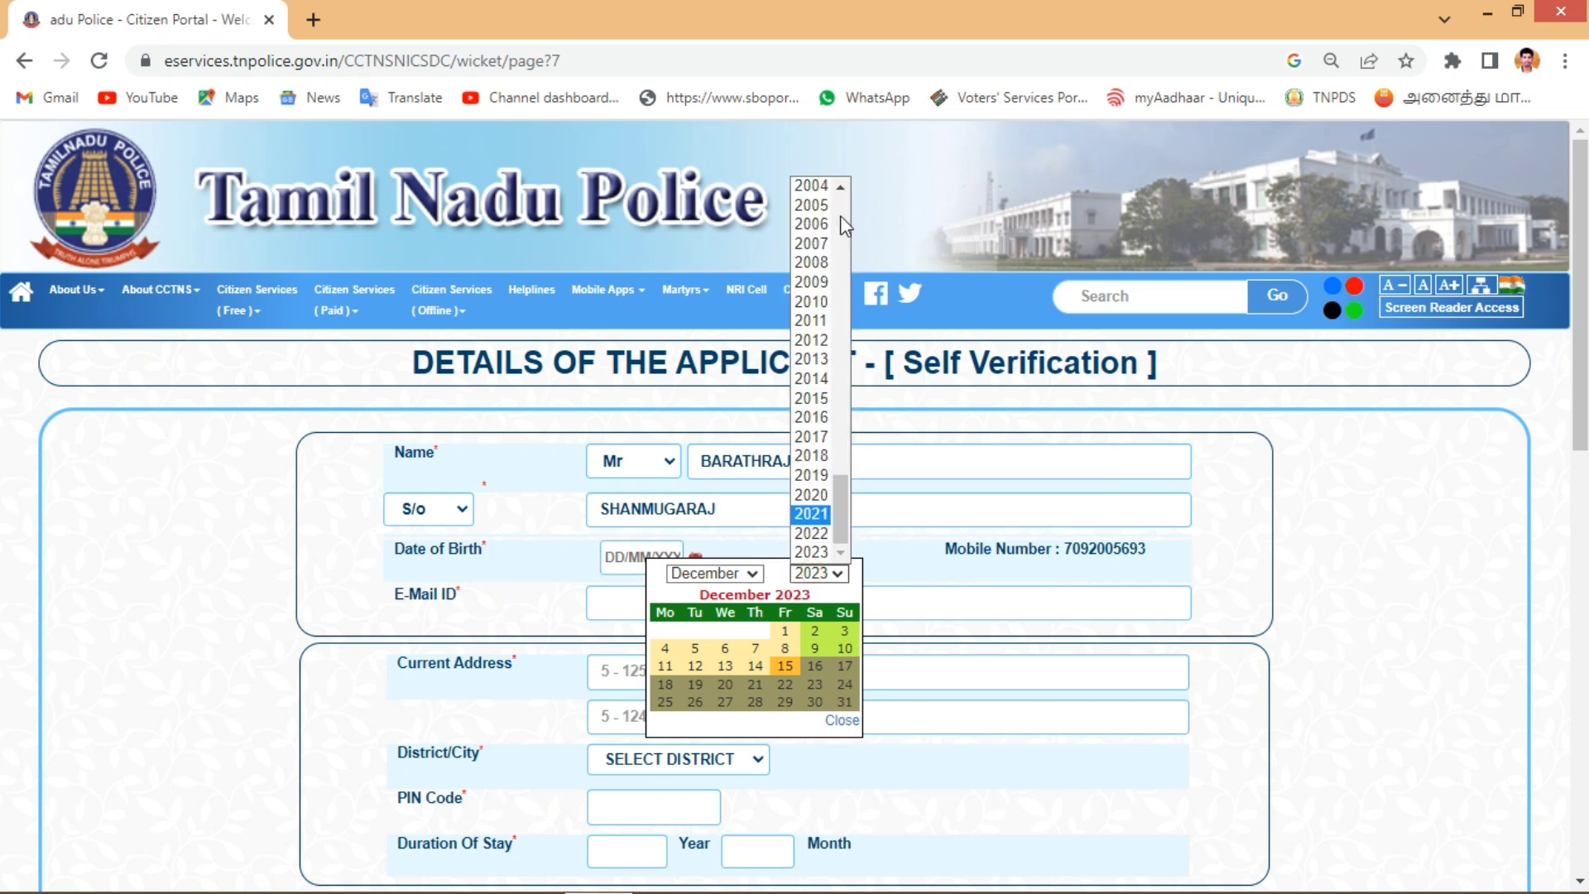
{"action": "left_click", "coordinate": [841, 190]}
{"action": "left_click", "coordinate": [841, 189]}
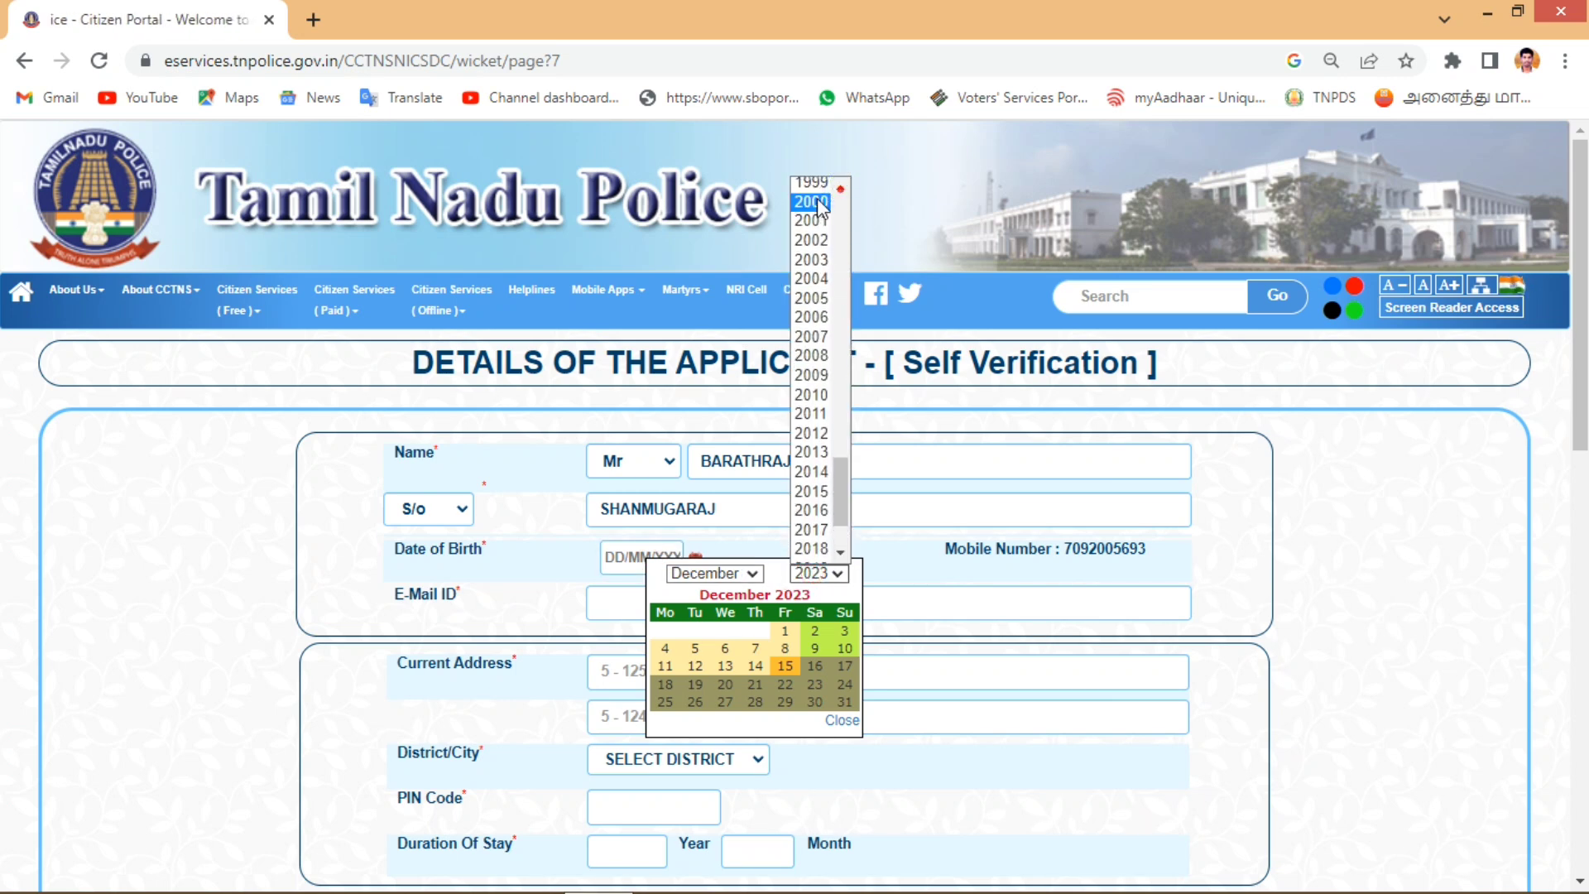
{"action": "left_click", "coordinate": [817, 200]}
{"action": "left_click", "coordinate": [753, 573]}
{"action": "left_click", "coordinate": [685, 670]}
{"action": "left_click", "coordinate": [814, 683]}
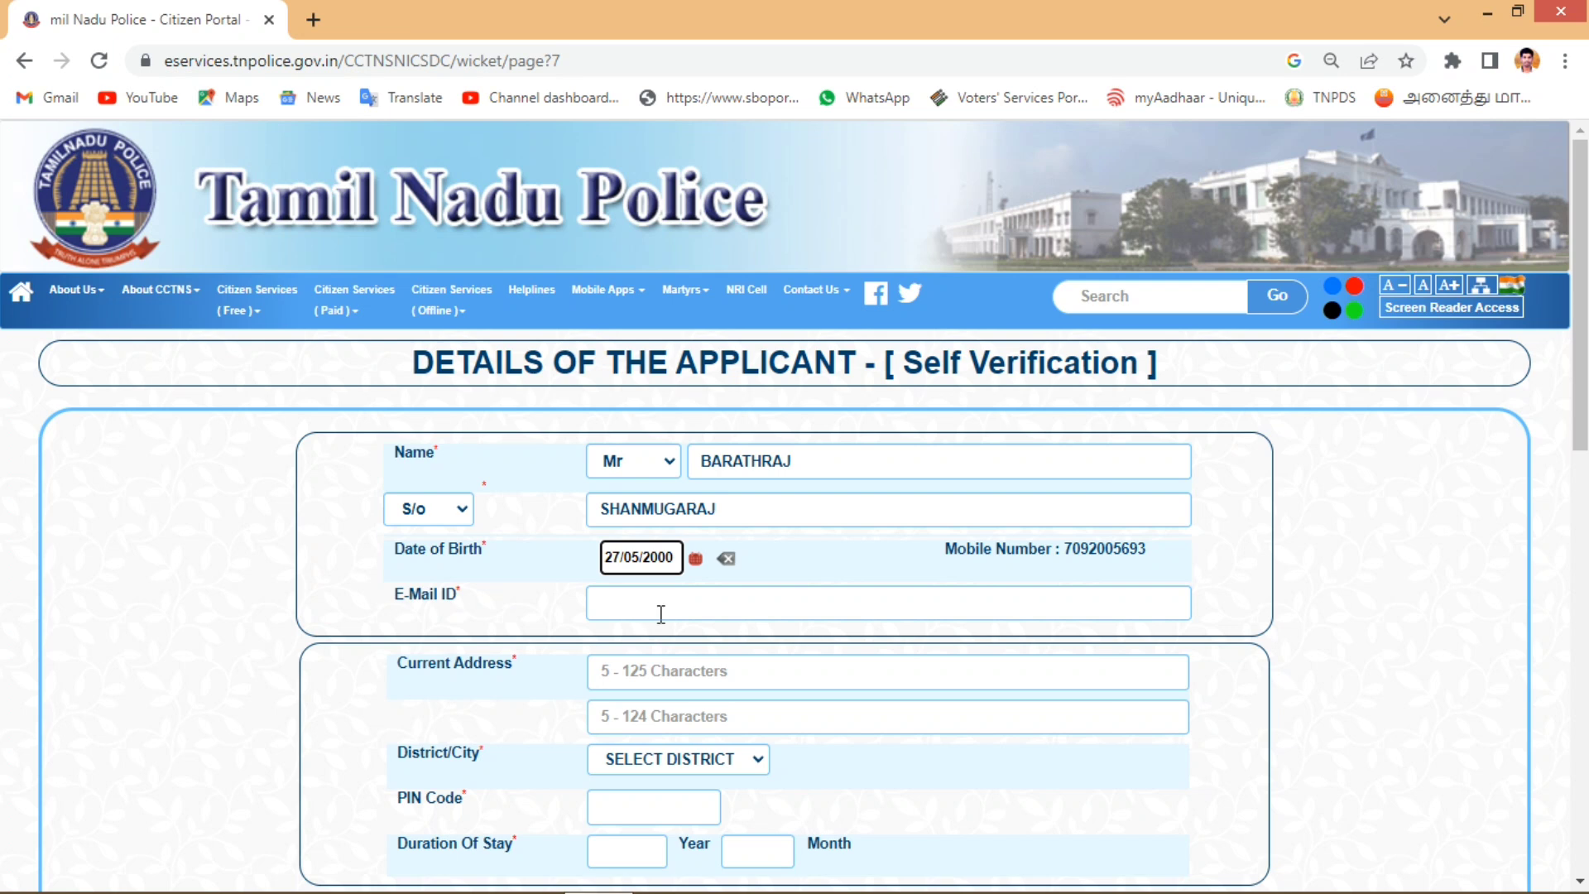
Fill in the applicant's e-mail address
{"action": "left_click", "coordinate": [688, 599]}
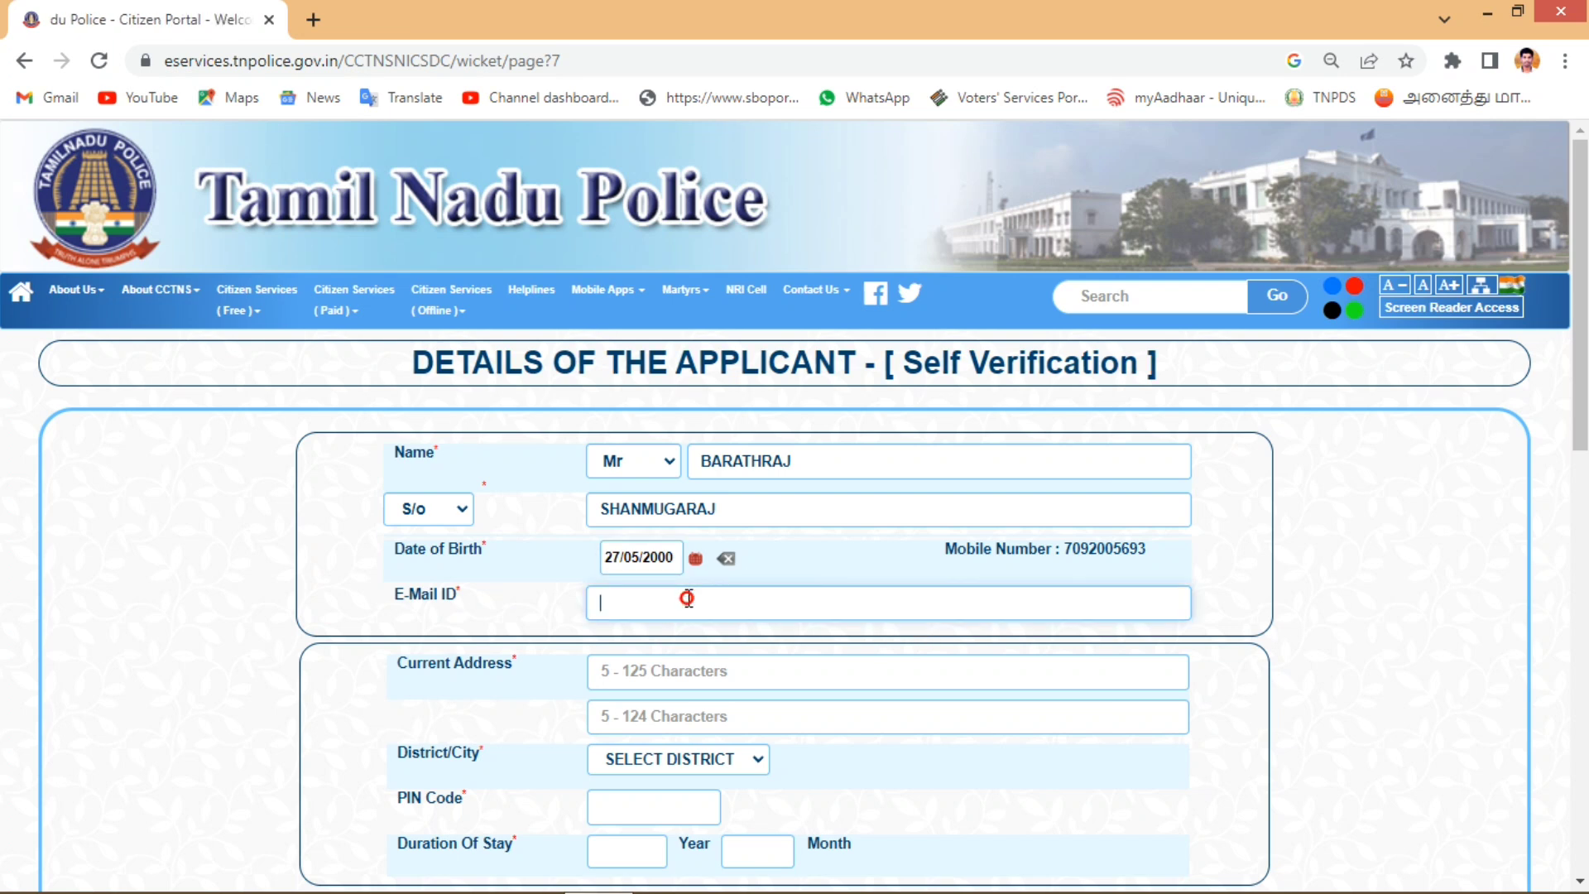
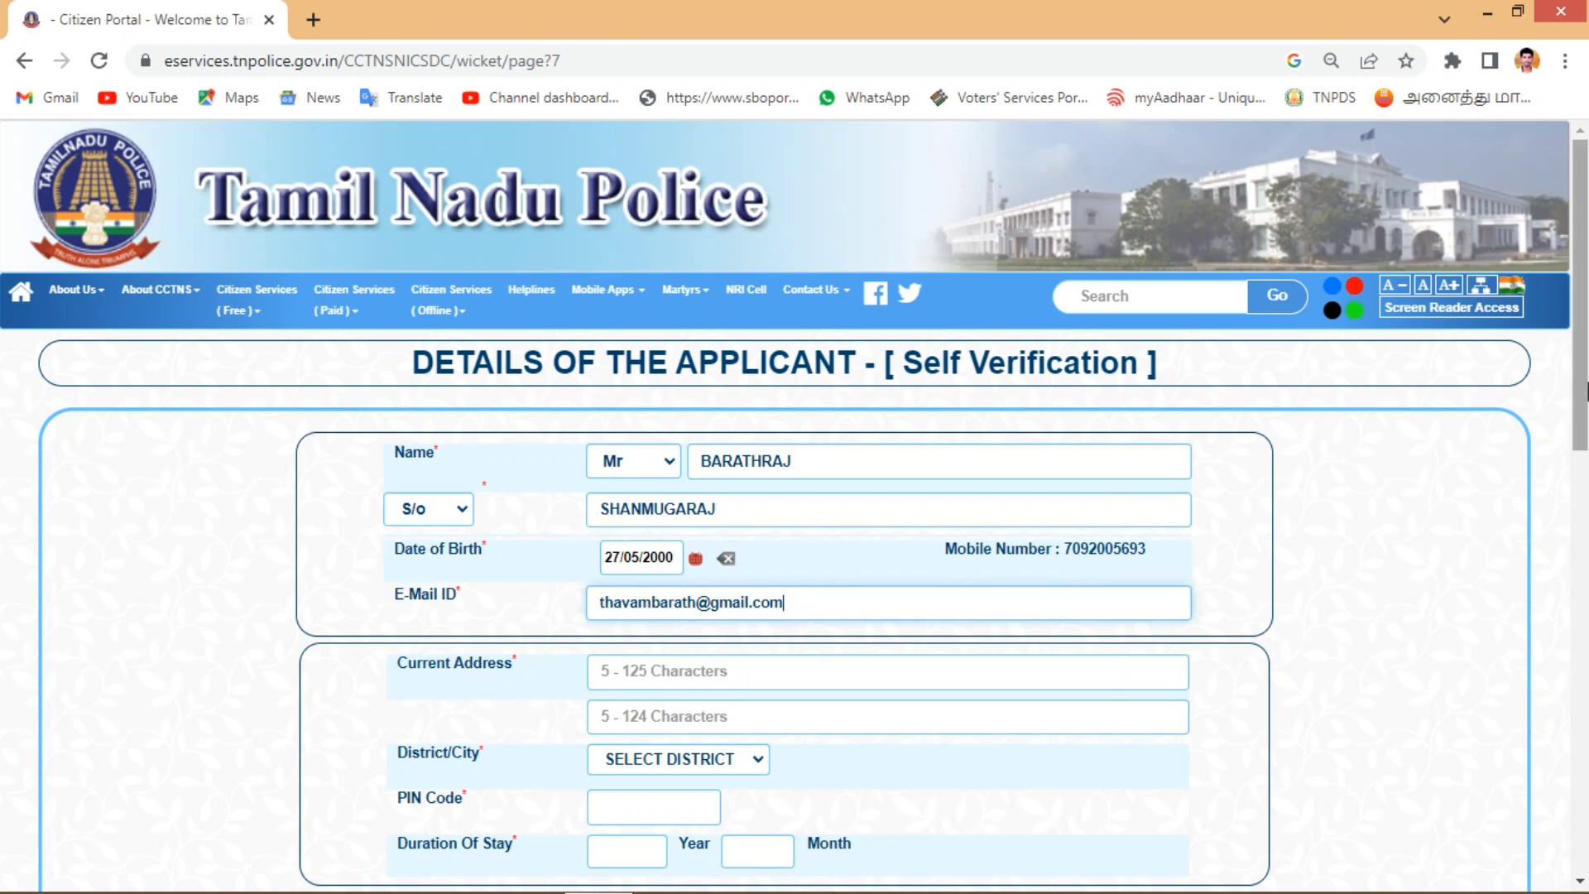
{"action": "scroll", "coordinate": [855, 530], "scroll_direction": "down", "scroll_amount": 2}
Enter both lines of the applicant's current address
{"action": "left_click", "coordinate": [793, 500]}
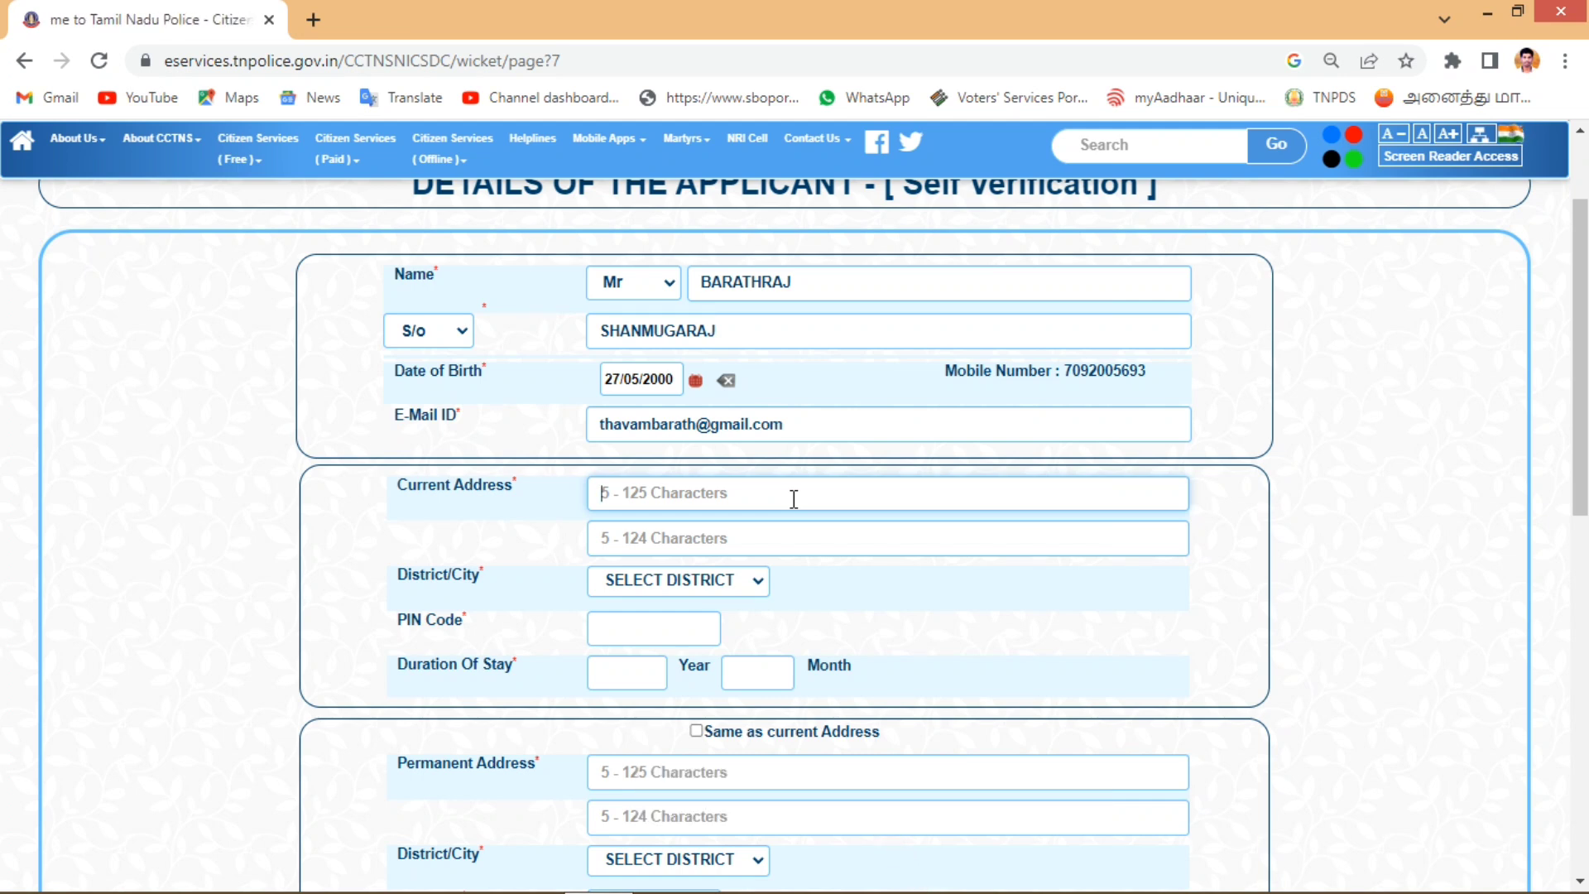
{"action": "type", "text": "no"}
{"action": "key", "text": "BackSpace"}
{"action": "key", "text": "BackSpace"}
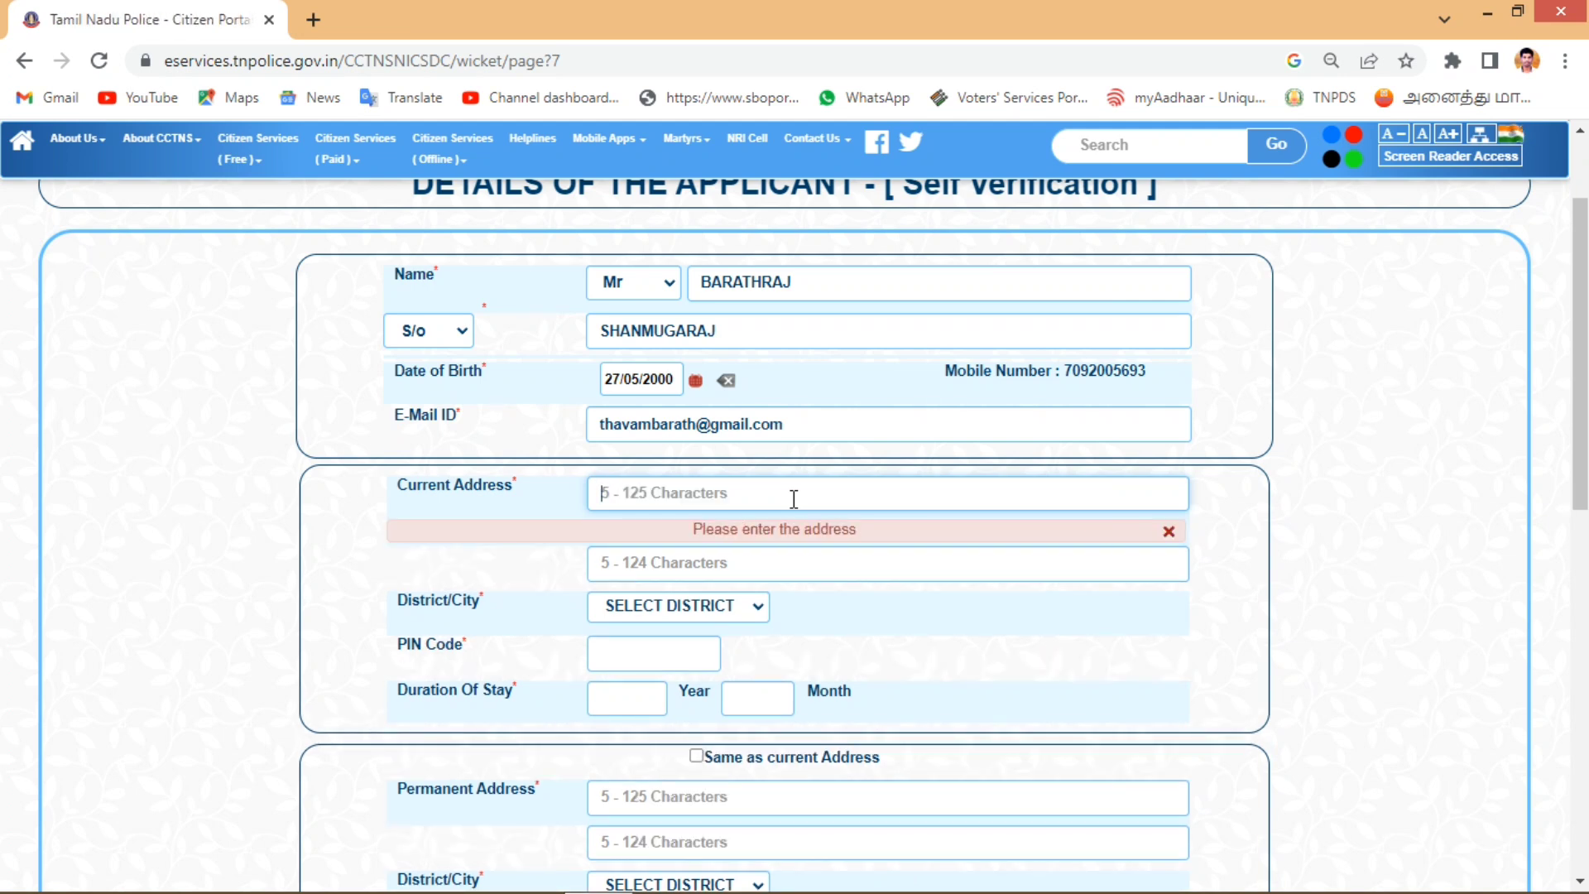
{"action": "type", "text": "NO"}
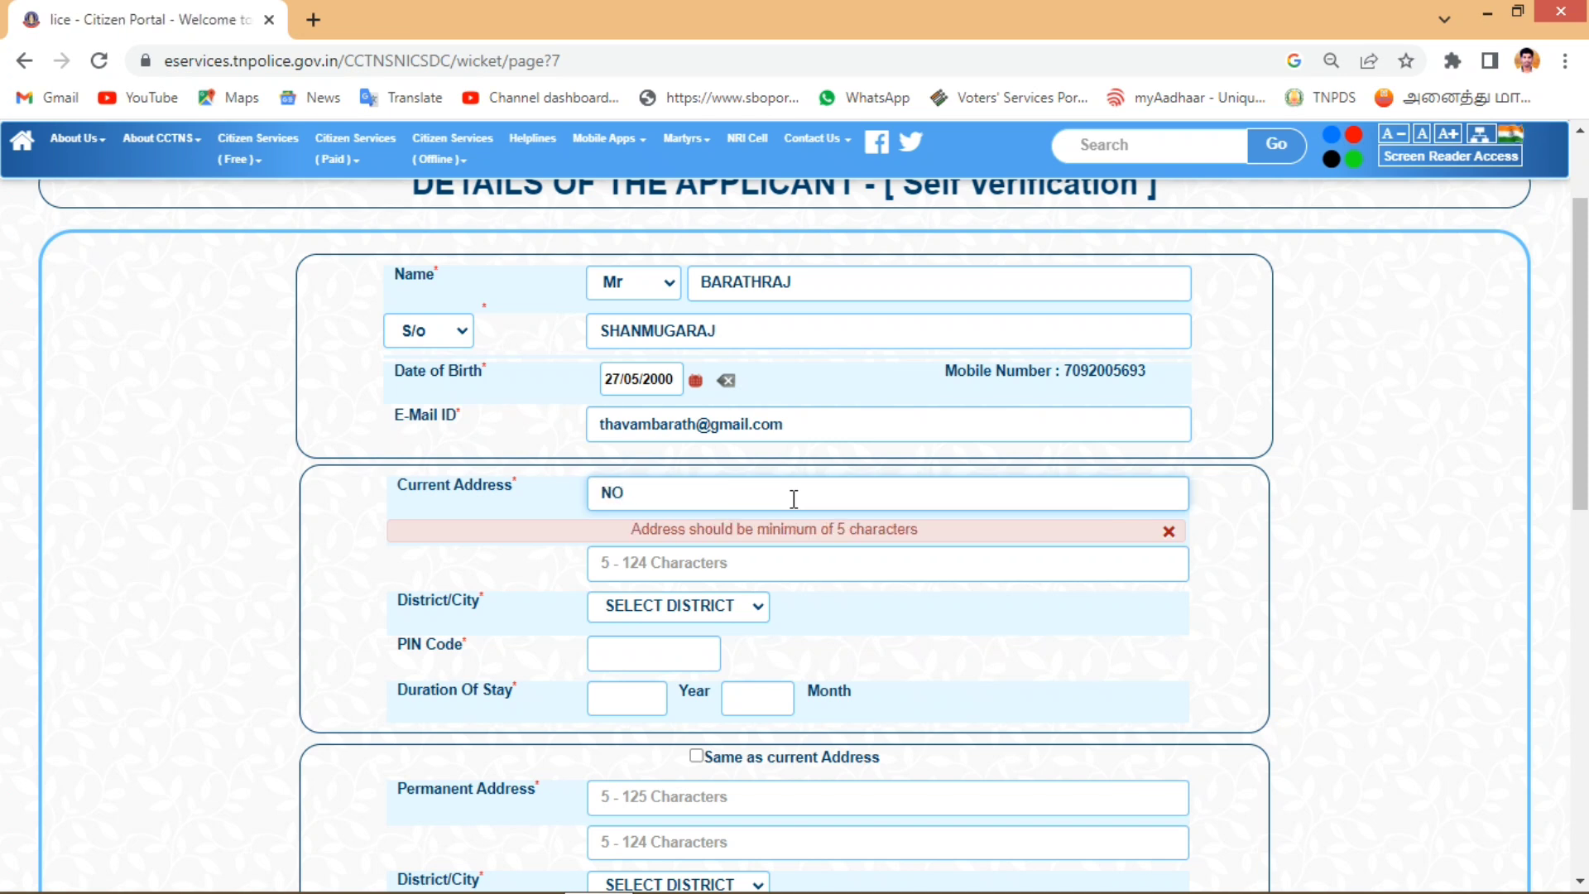
{"action": "left_click", "coordinate": [812, 547]}
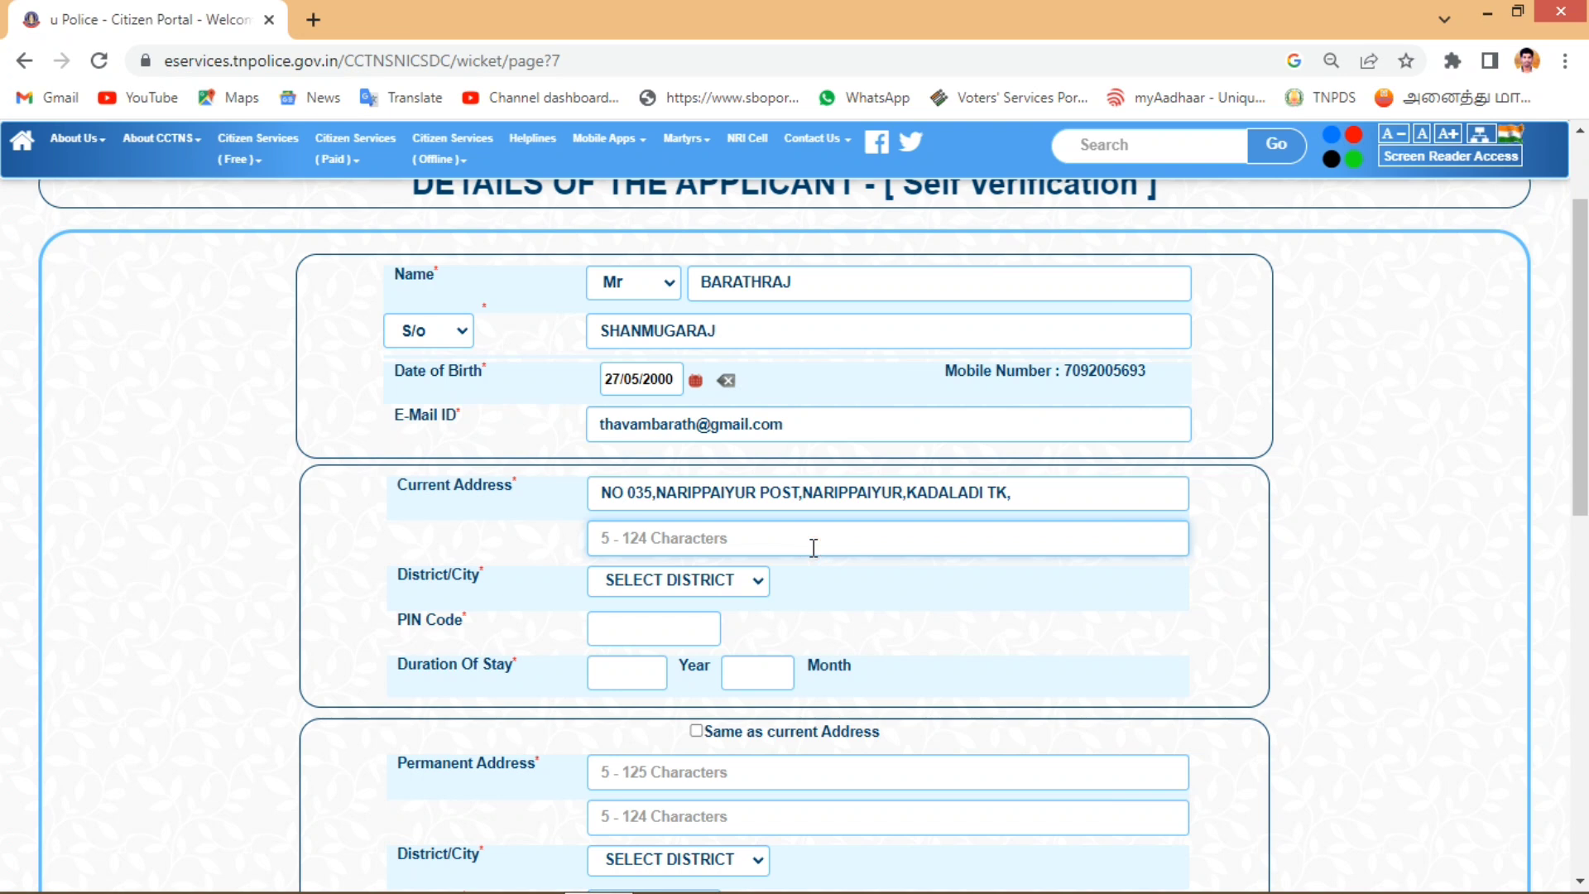
{"action": "type", "text": "RAMA"}
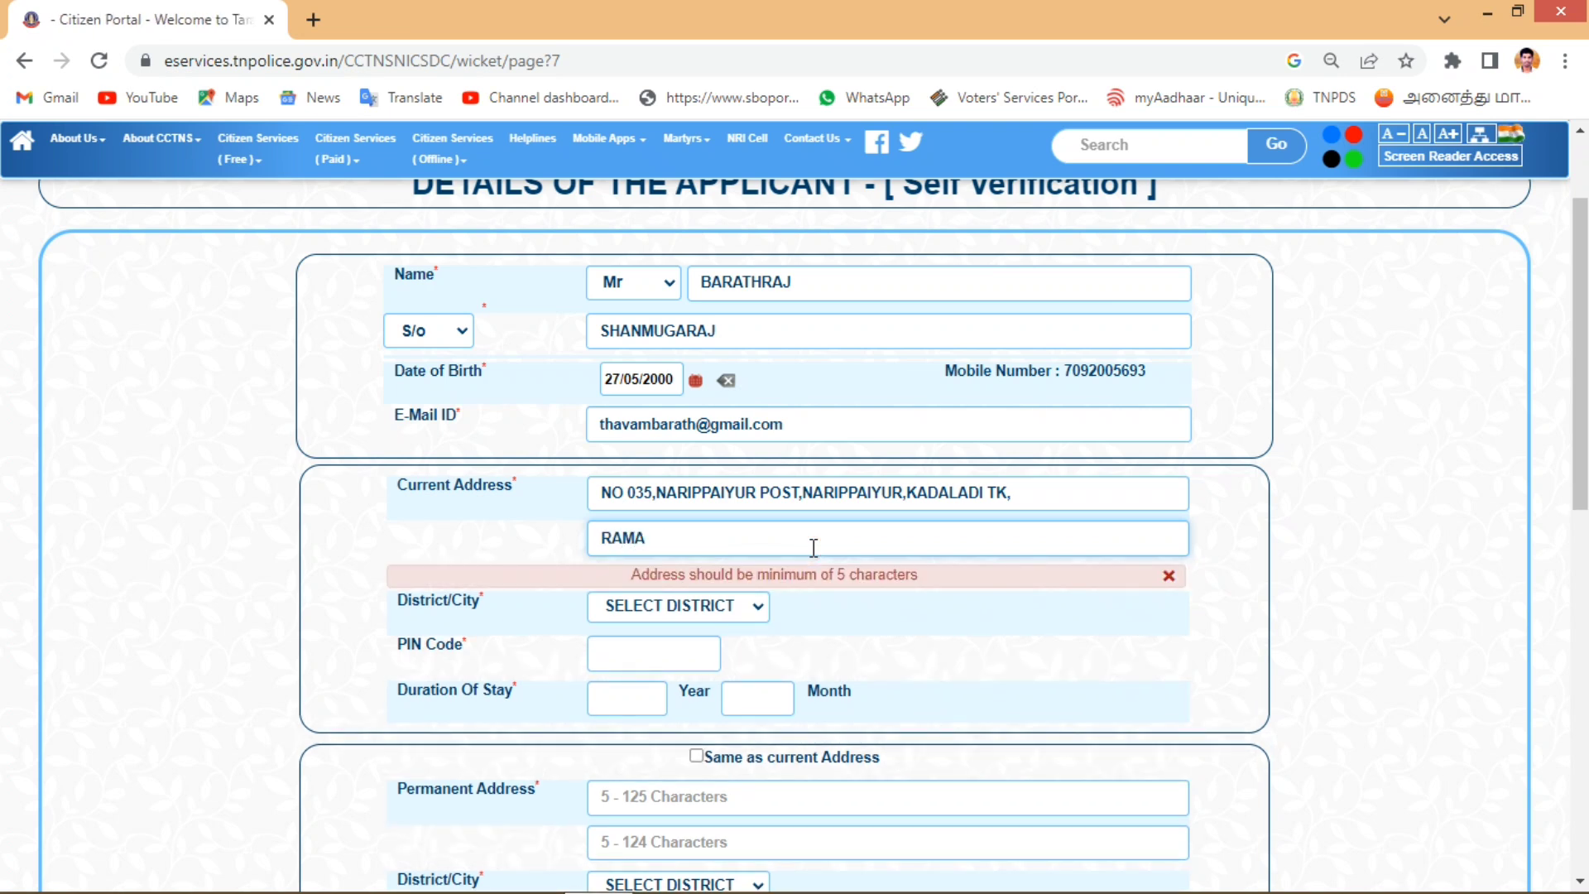
{"action": "type", "text": "NATHAPURAM DIST,TAMILNADU"}
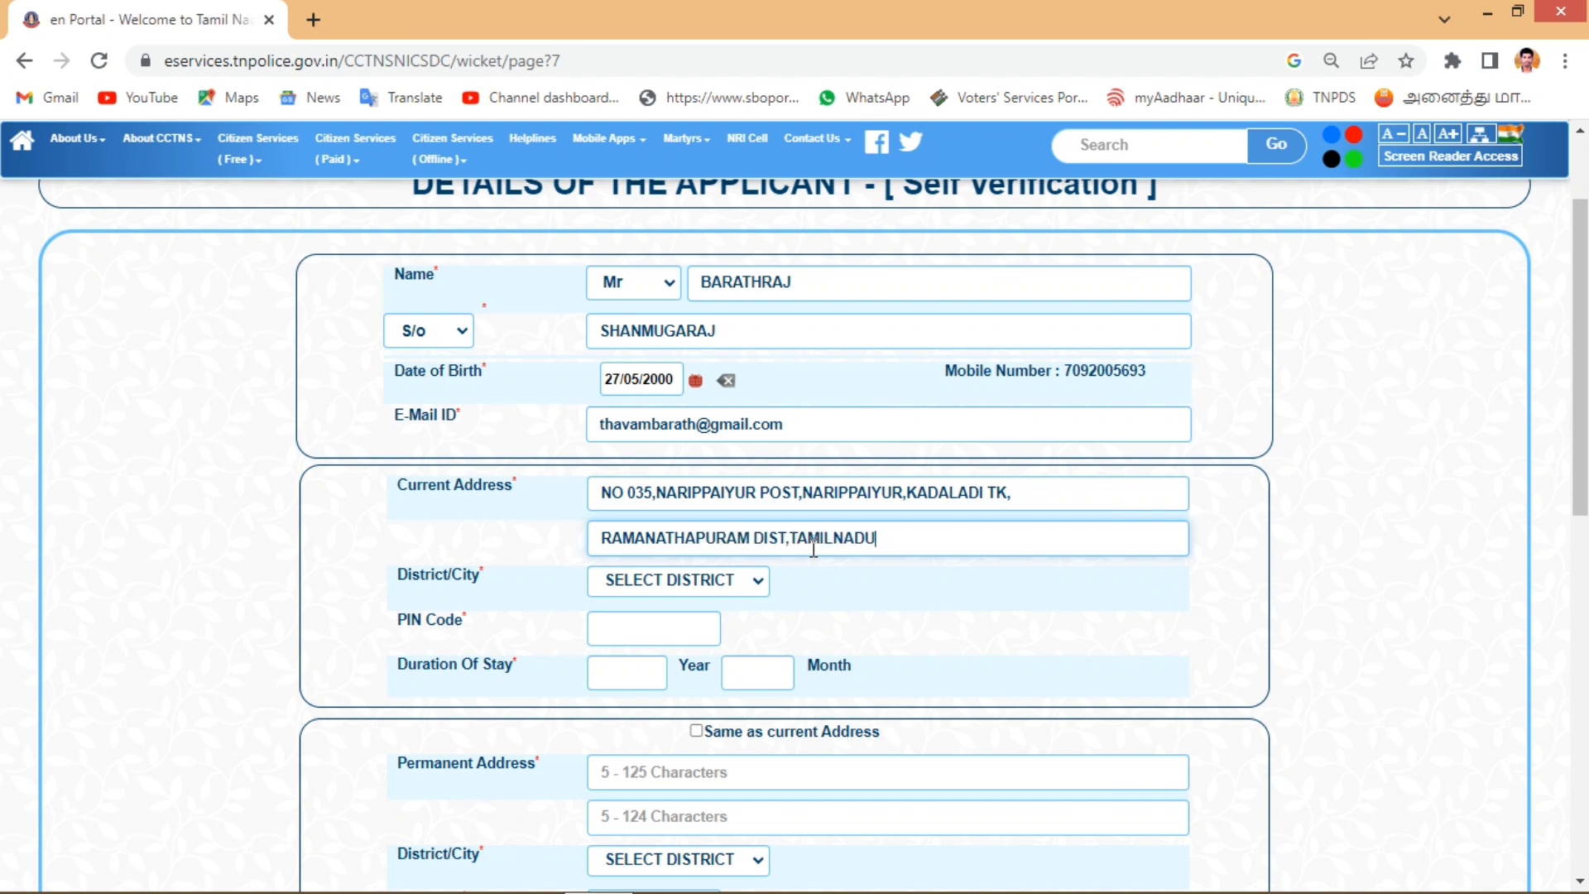
Choose the district, enter the PIN code, and set the stay to 7 years 5 months
{"action": "left_click", "coordinate": [757, 579]}
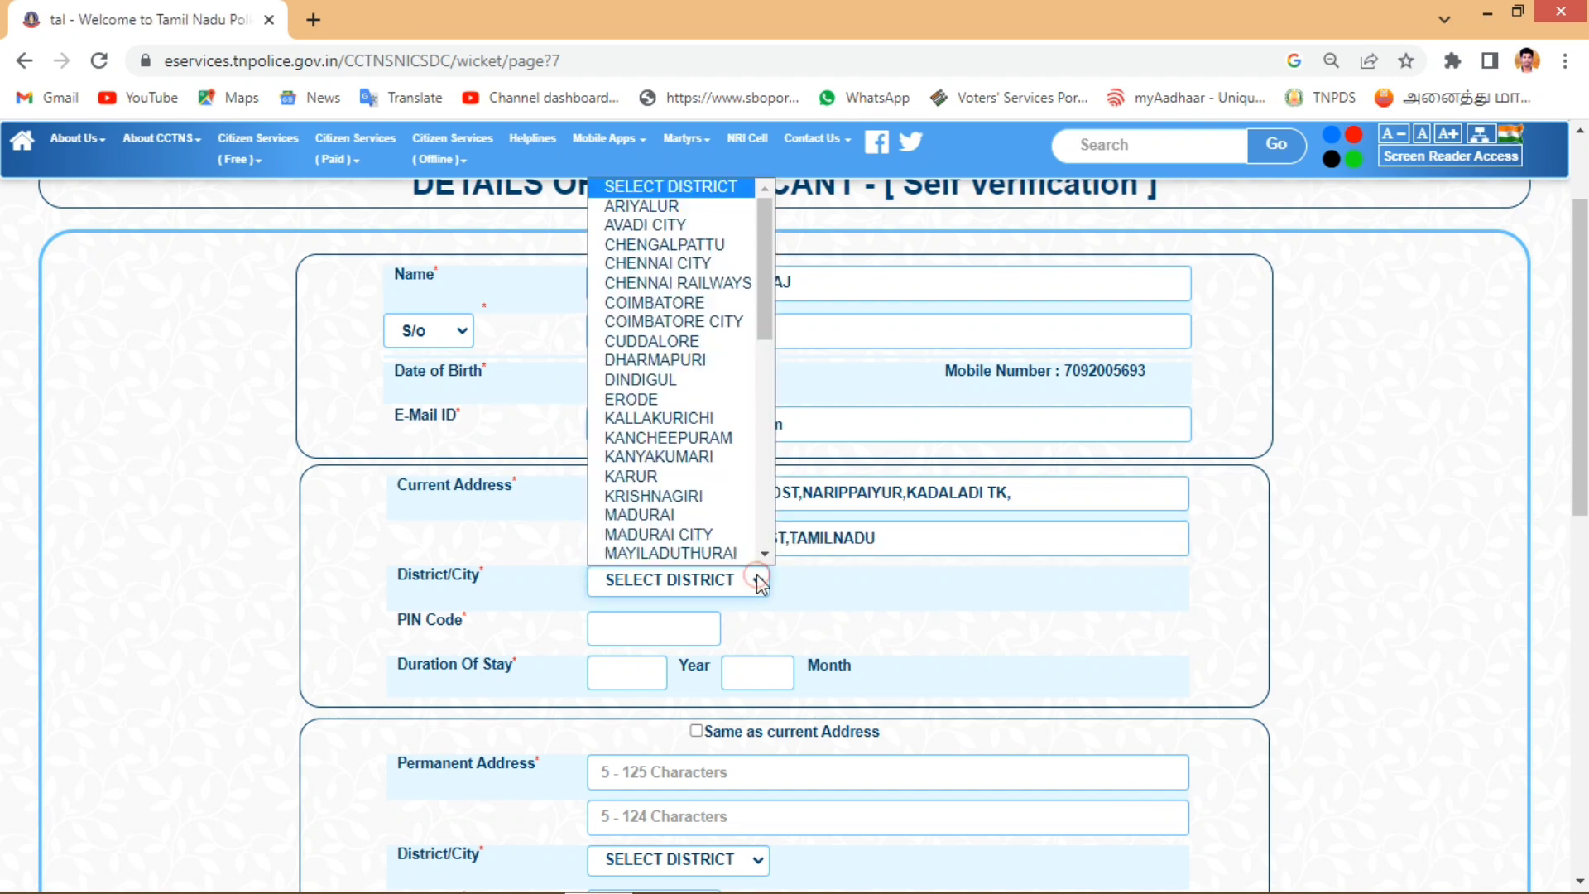
{"action": "key", "text": "t"}
{"action": "key", "text": "r"}
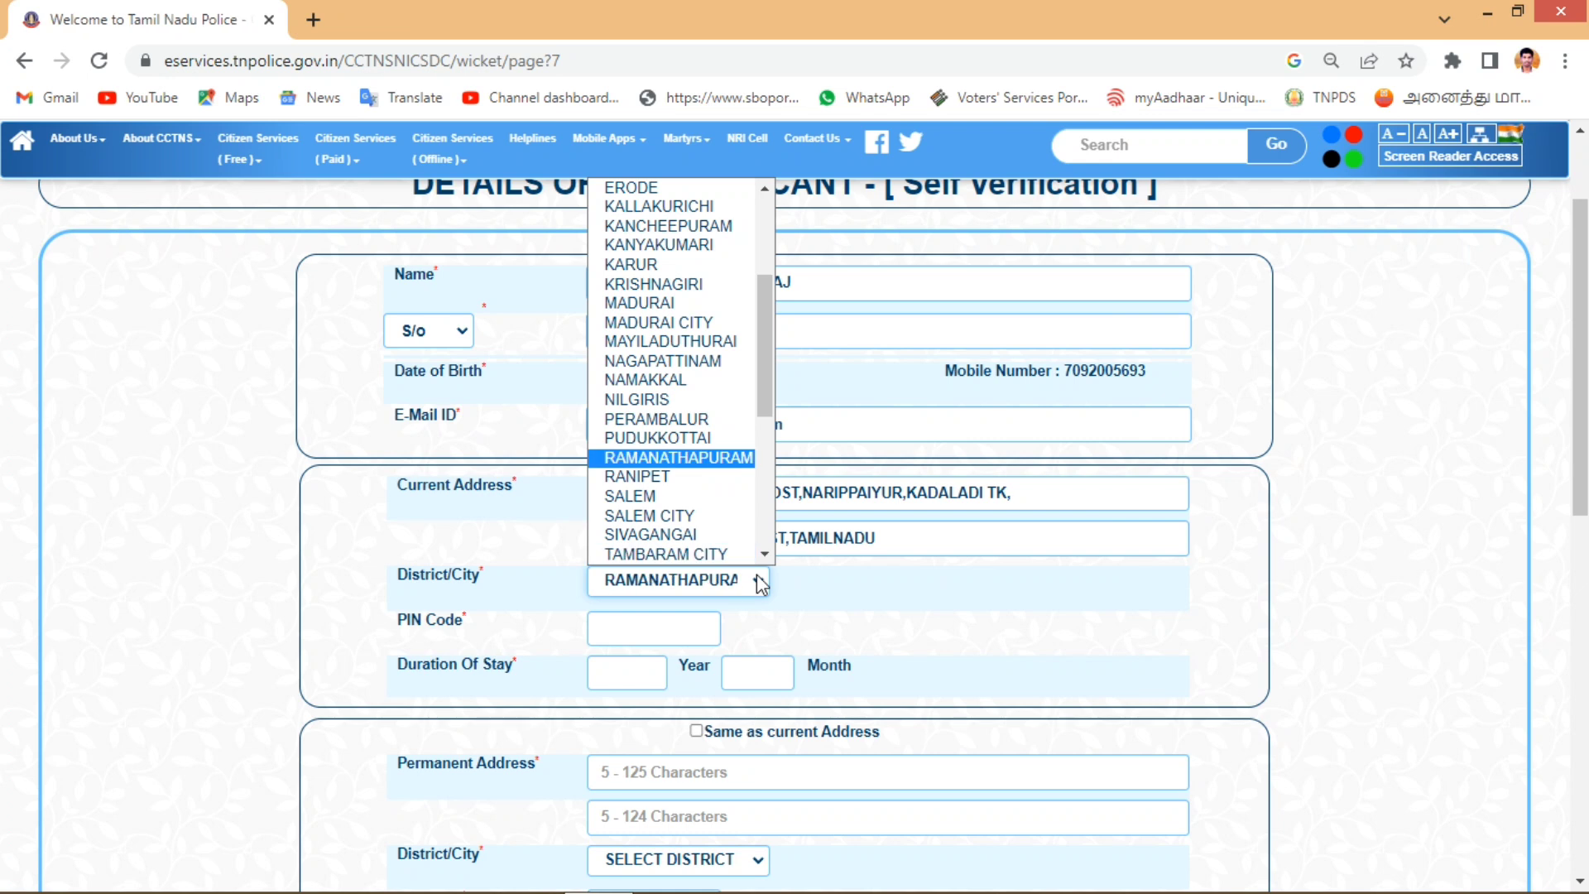
{"action": "key", "text": "Return"}
{"action": "left_click", "coordinate": [672, 622]}
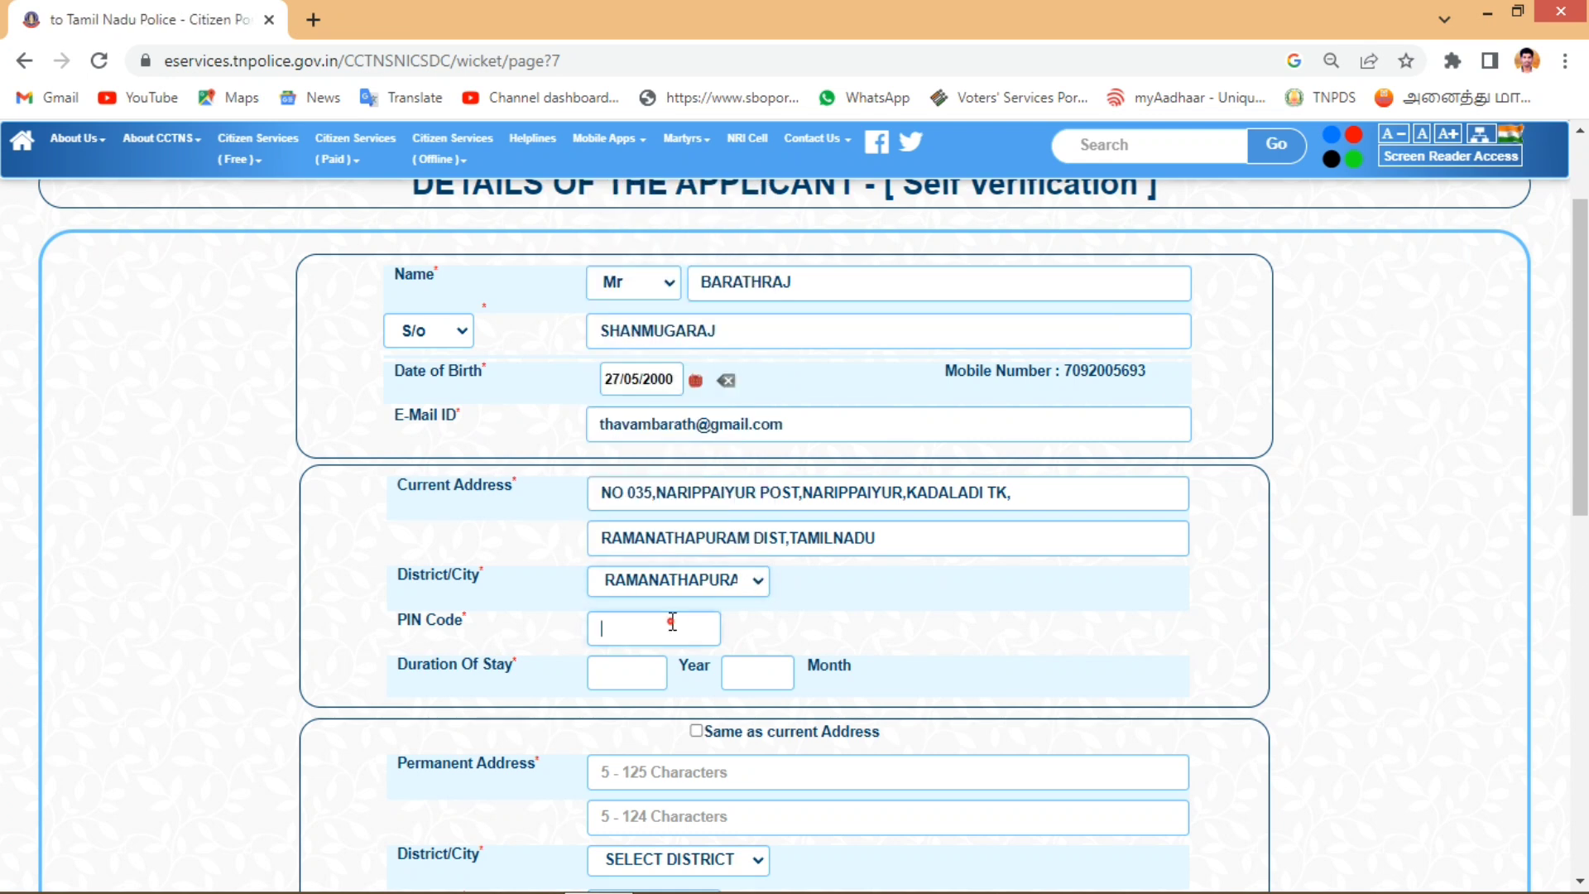
{"action": "type", "text": "623135"}
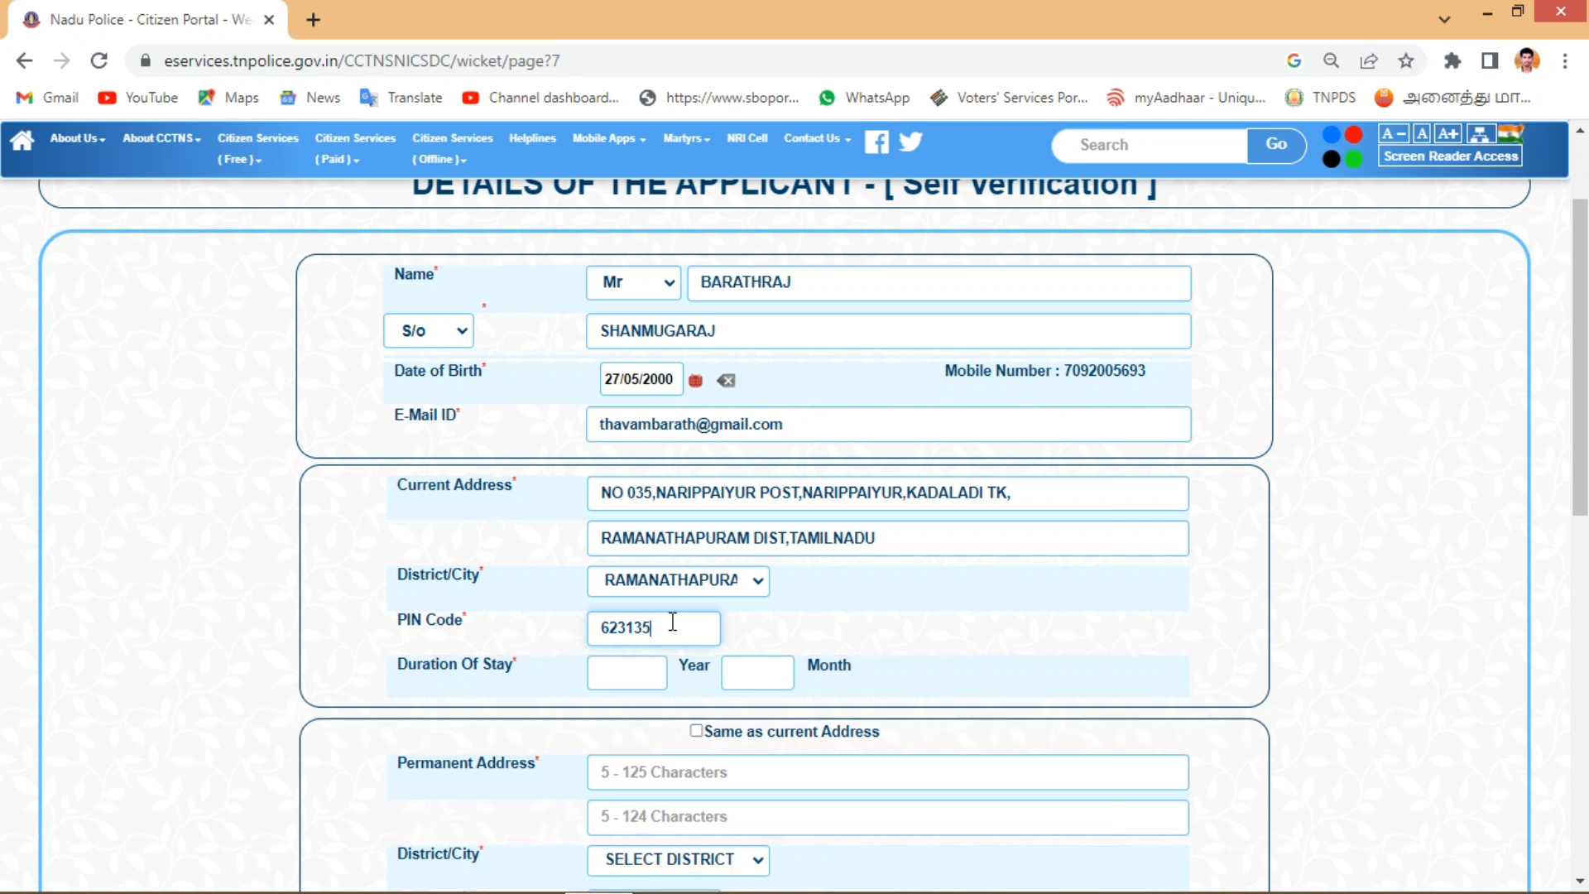
{"action": "left_click", "coordinate": [625, 675]}
{"action": "type", "text": "7"}
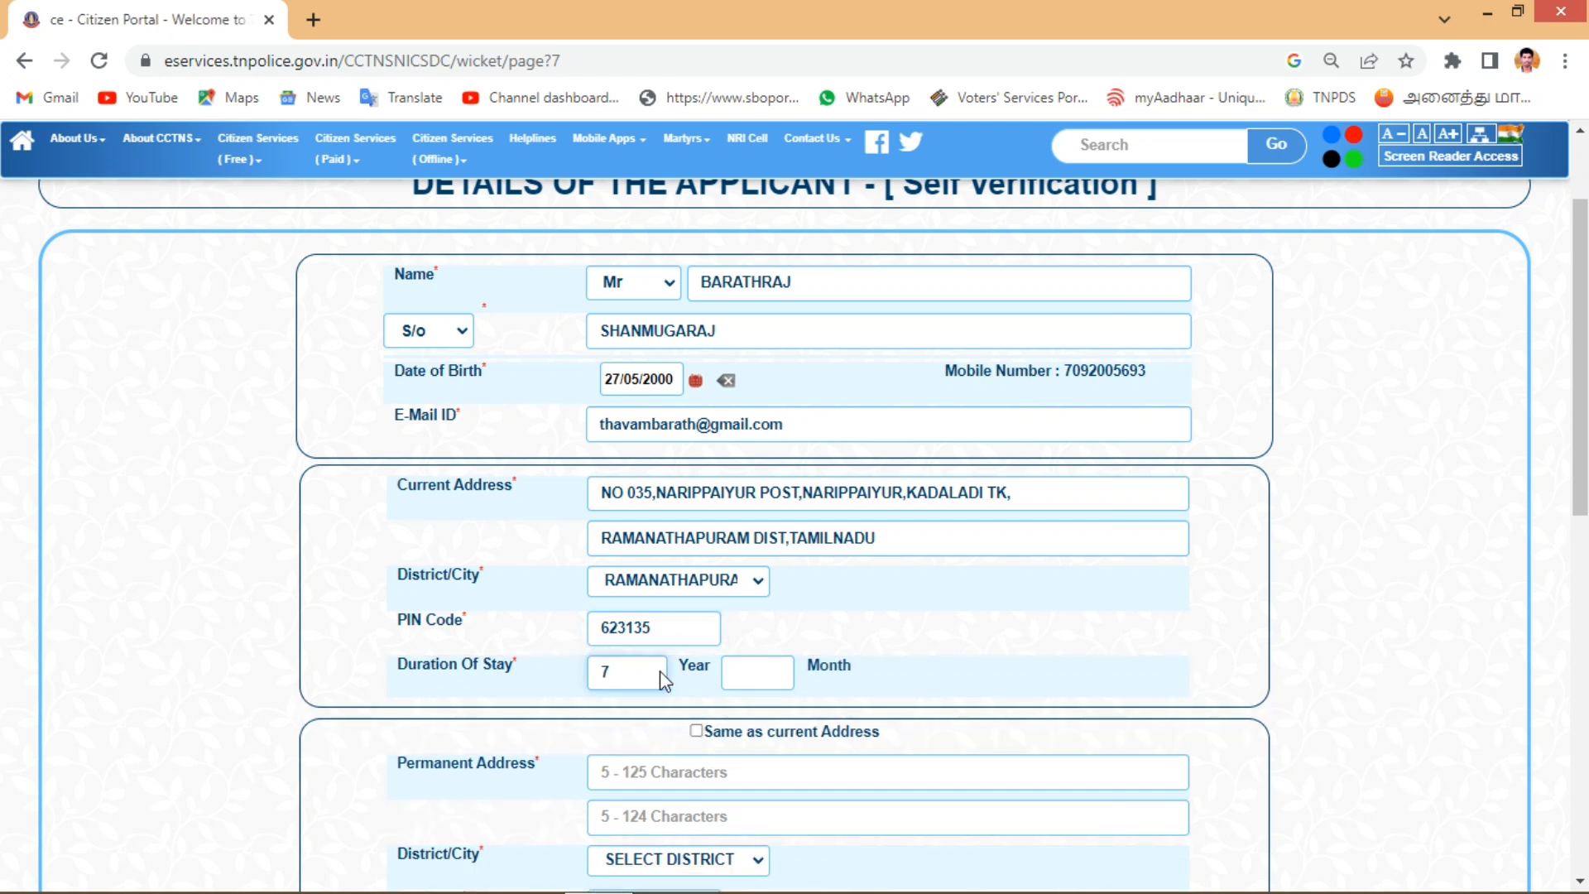
{"action": "left_click", "coordinate": [737, 671]}
{"action": "type", "text": "5"}
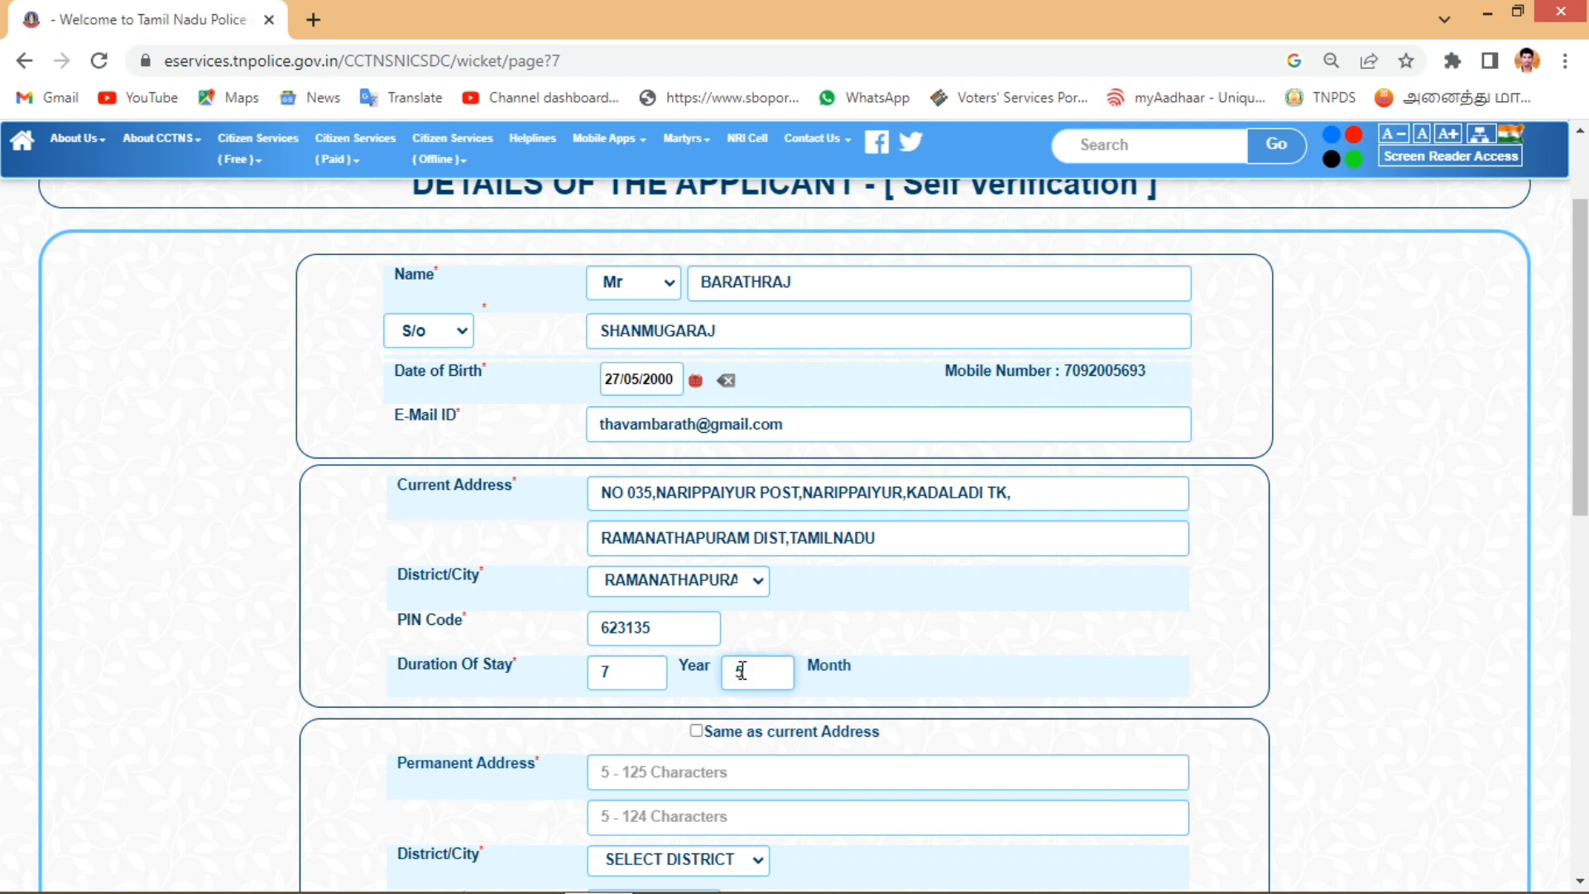
{"action": "scroll", "coordinate": [484, 749], "scroll_direction": "down", "scroll_amount": 2}
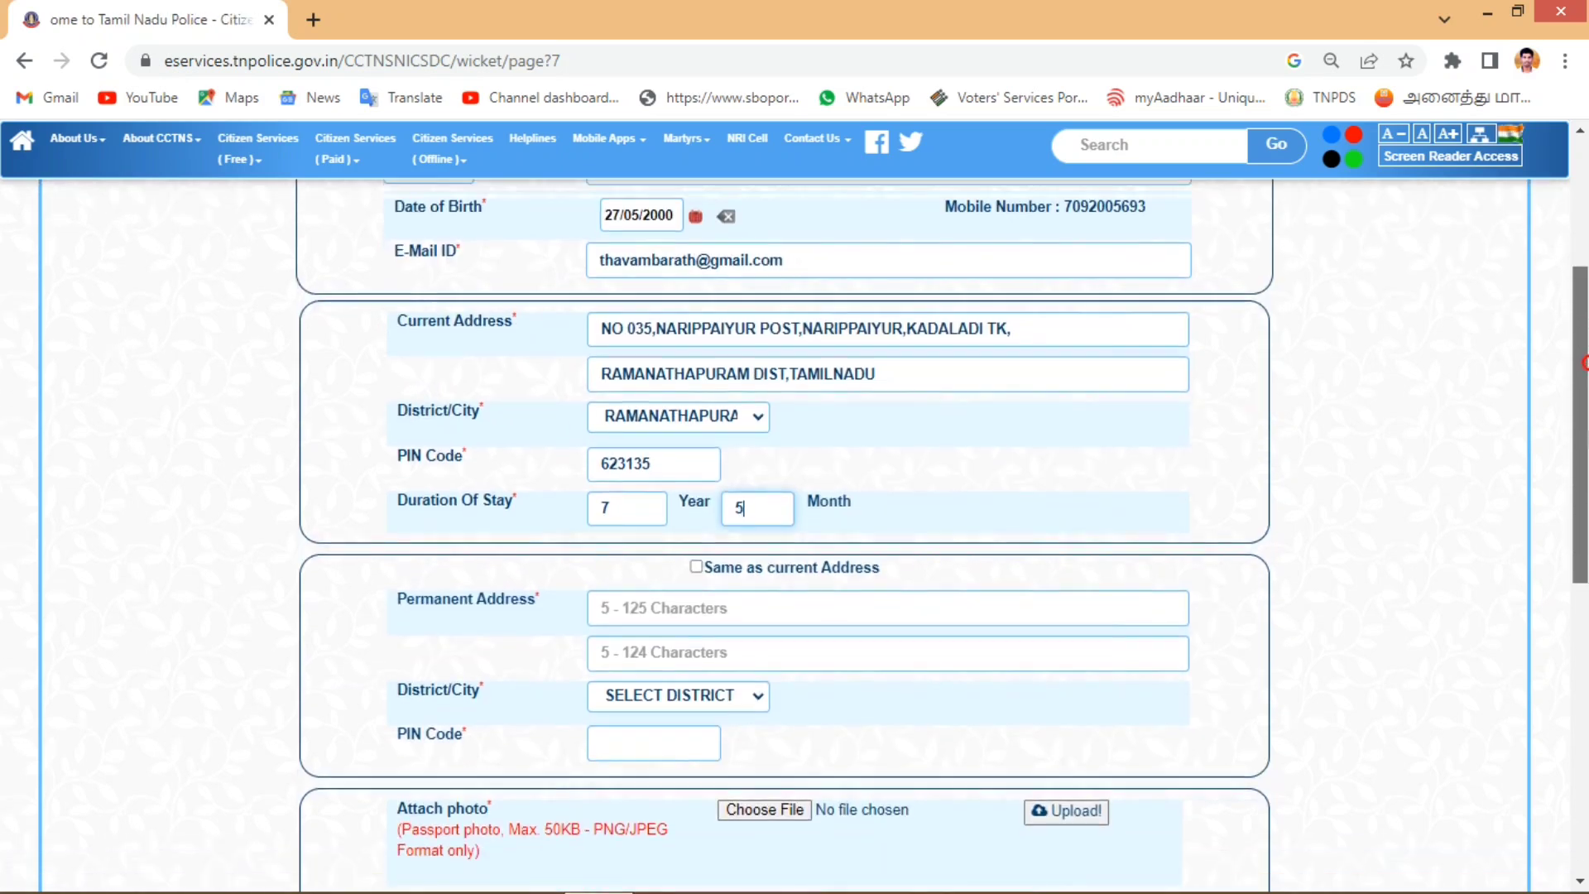
{"action": "scroll", "coordinate": [852, 463], "scroll_direction": "down", "scroll_amount": 1}
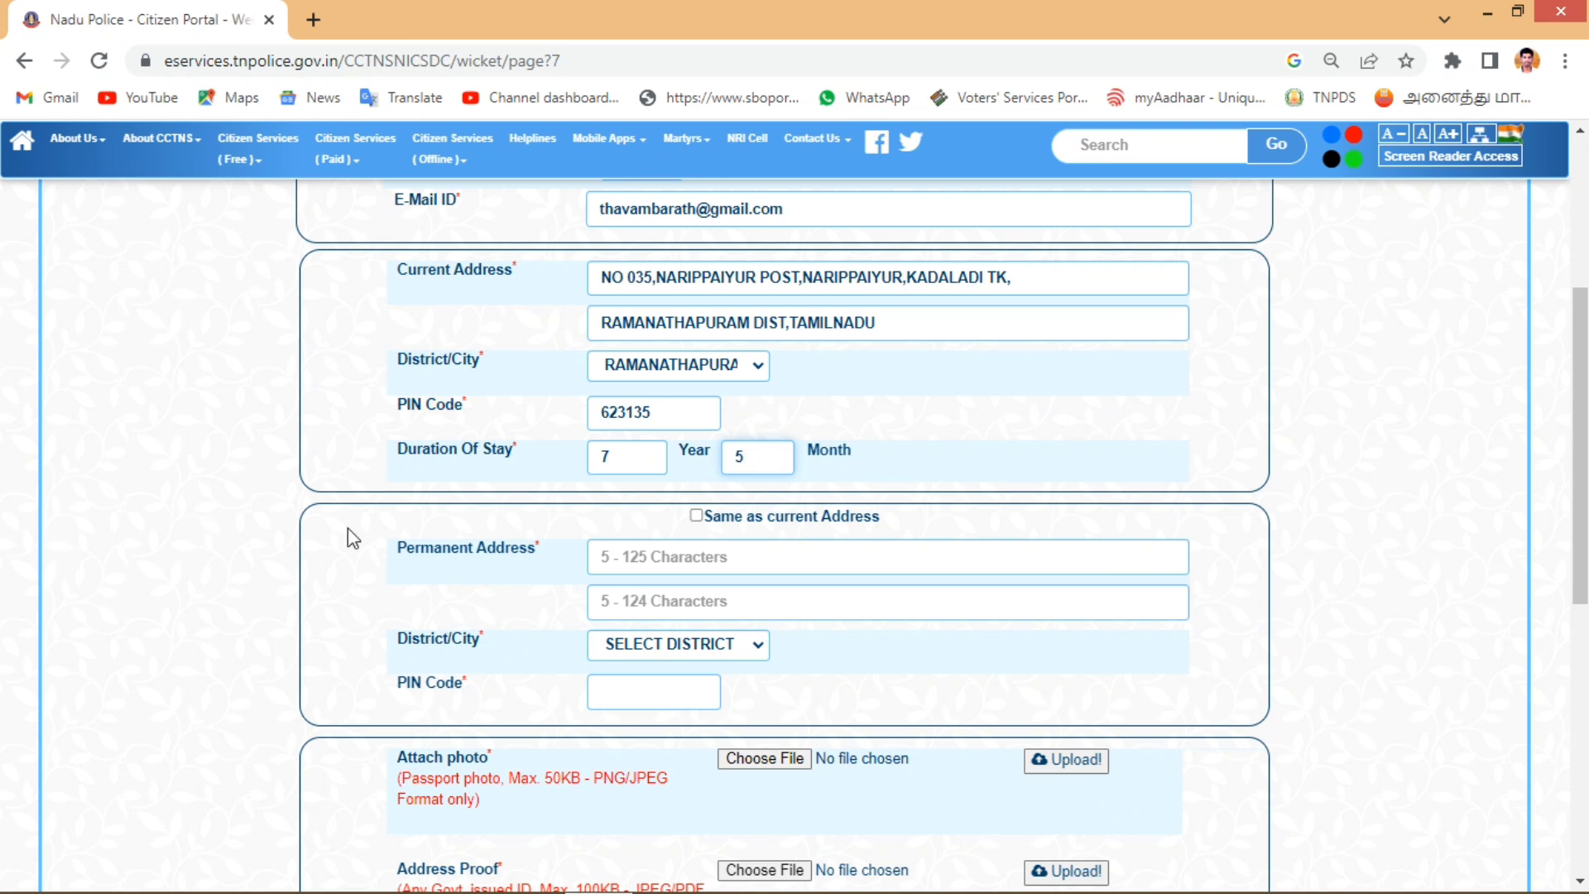
Make the permanent address the same as the current address
{"action": "left_click", "coordinate": [697, 519]}
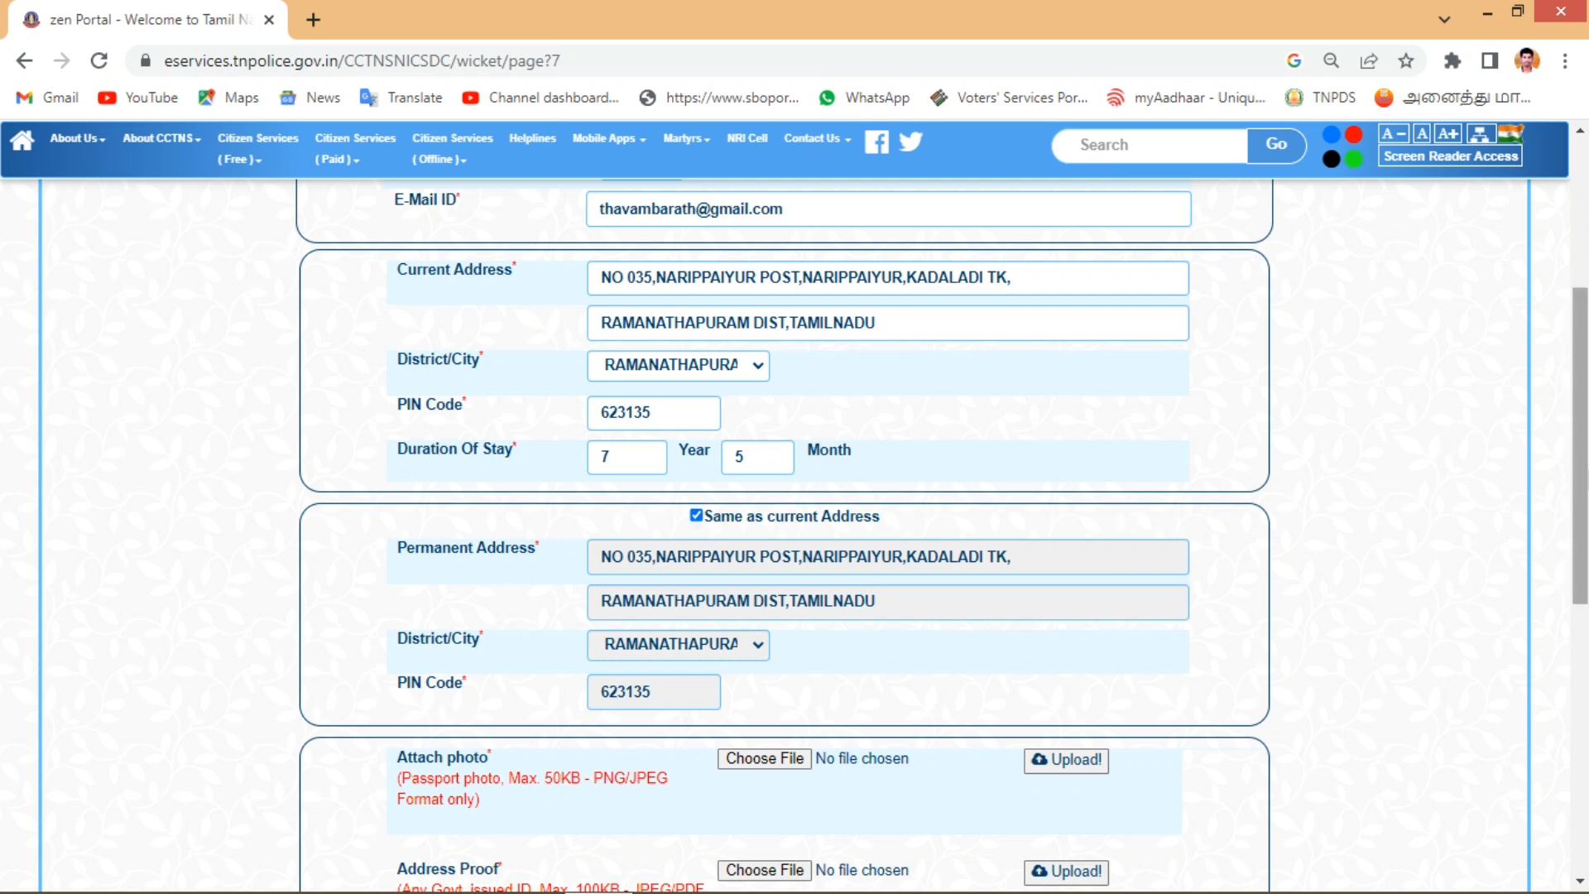
{"action": "scroll", "coordinate": [1579, 496], "scroll_direction": "down", "scroll_amount": 3}
{"action": "scroll", "coordinate": [1578, 571], "scroll_direction": "down", "scroll_amount": 1}
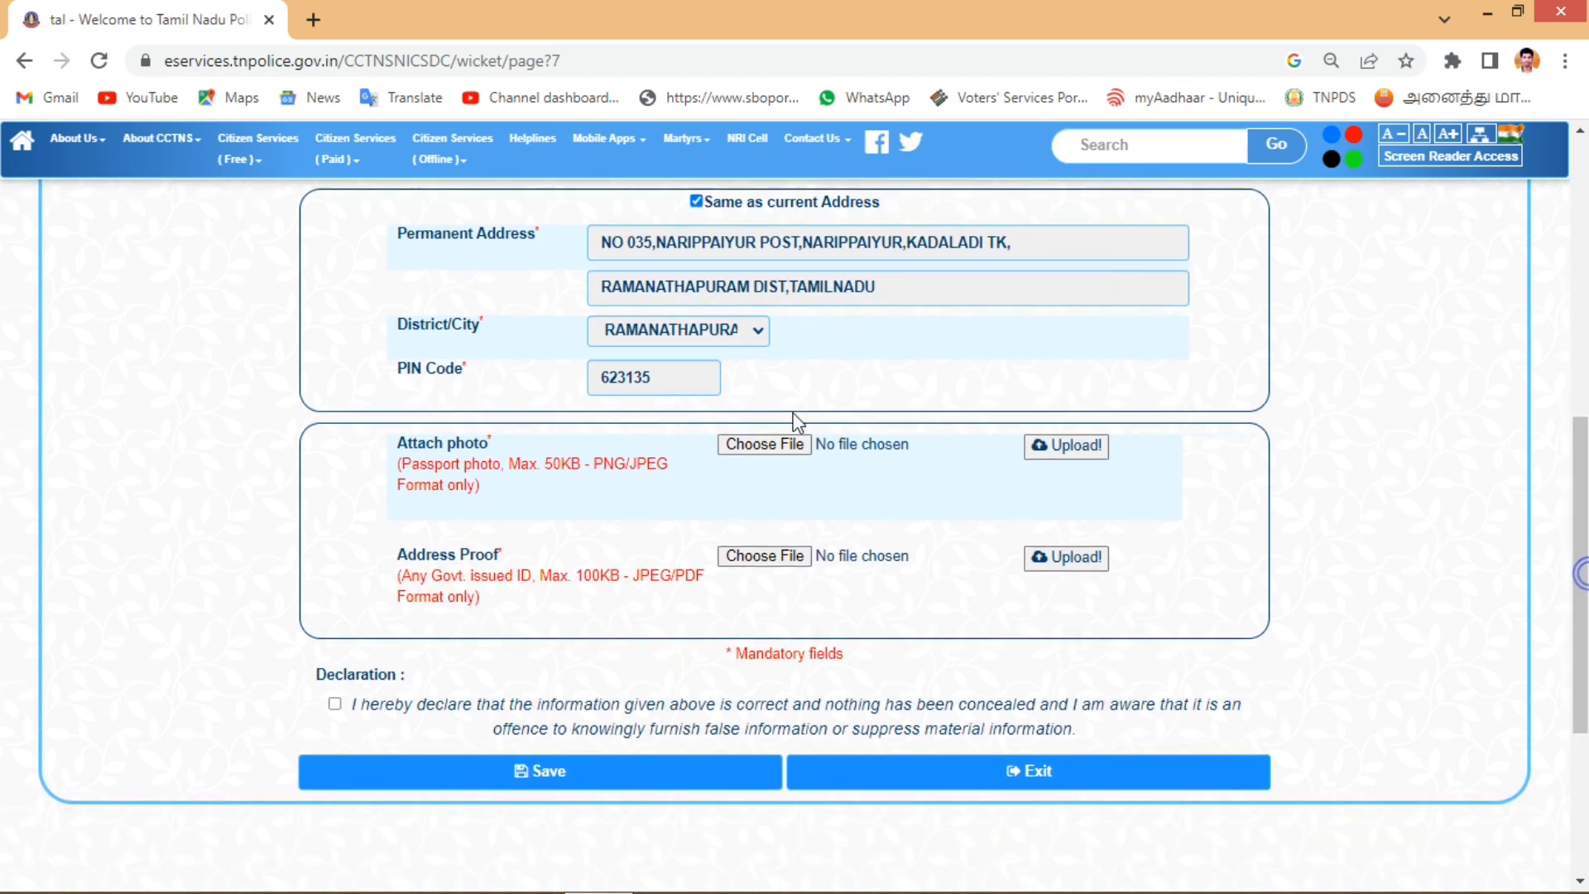
Attach and upload Photo.jpg as the applicant's passport photo
{"action": "left_click", "coordinate": [766, 445]}
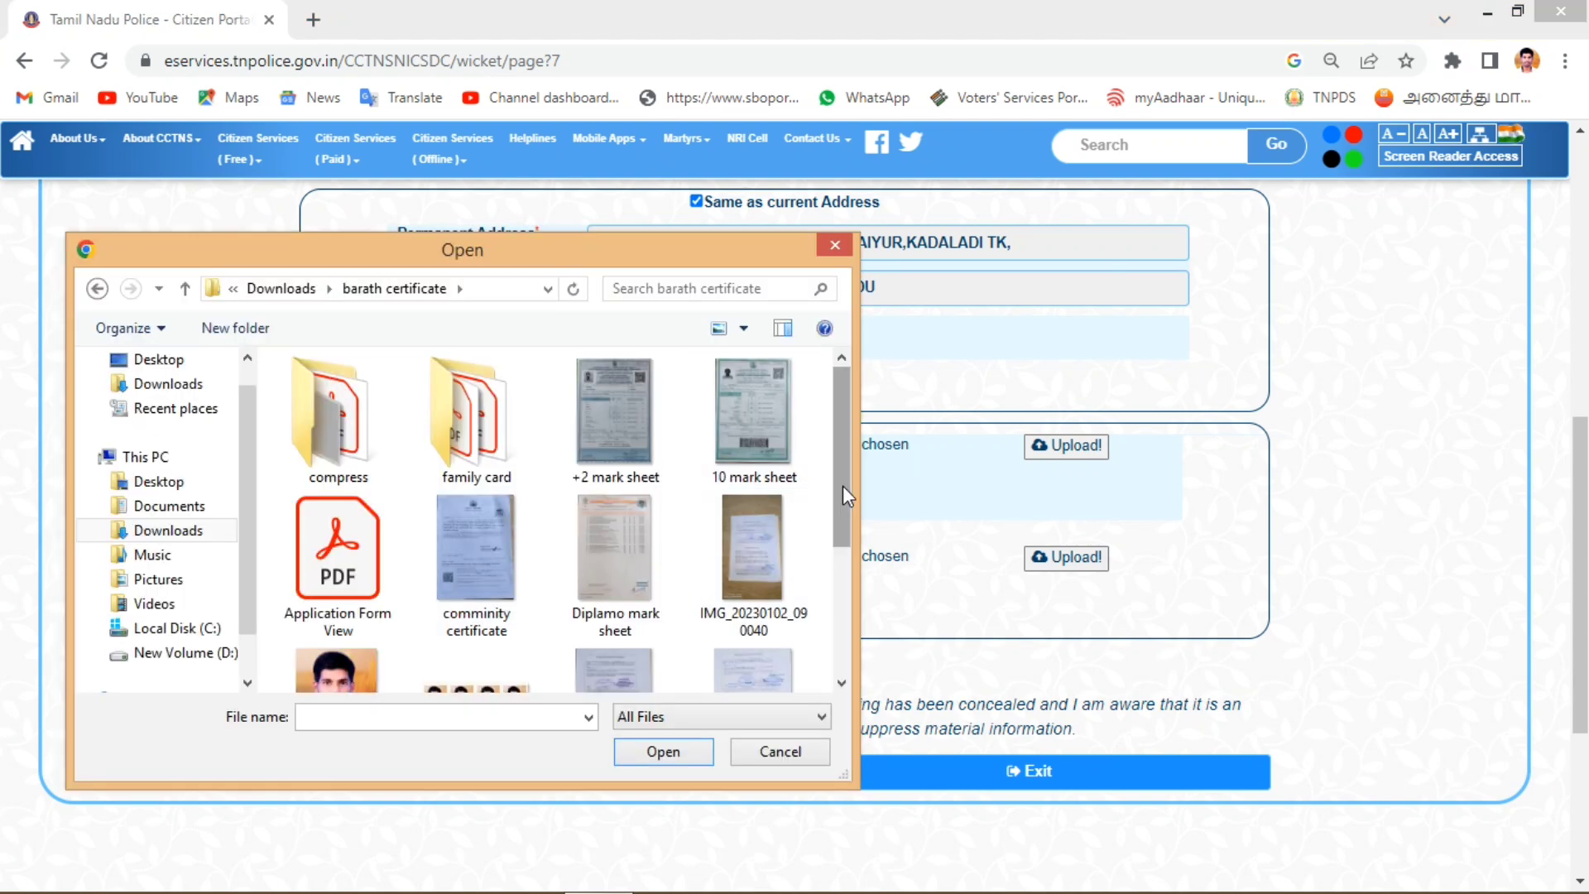
{"action": "left_click_drag", "start_coordinate": [842, 485], "coordinate": [843, 583]}
{"action": "double_click", "coordinate": [341, 556]}
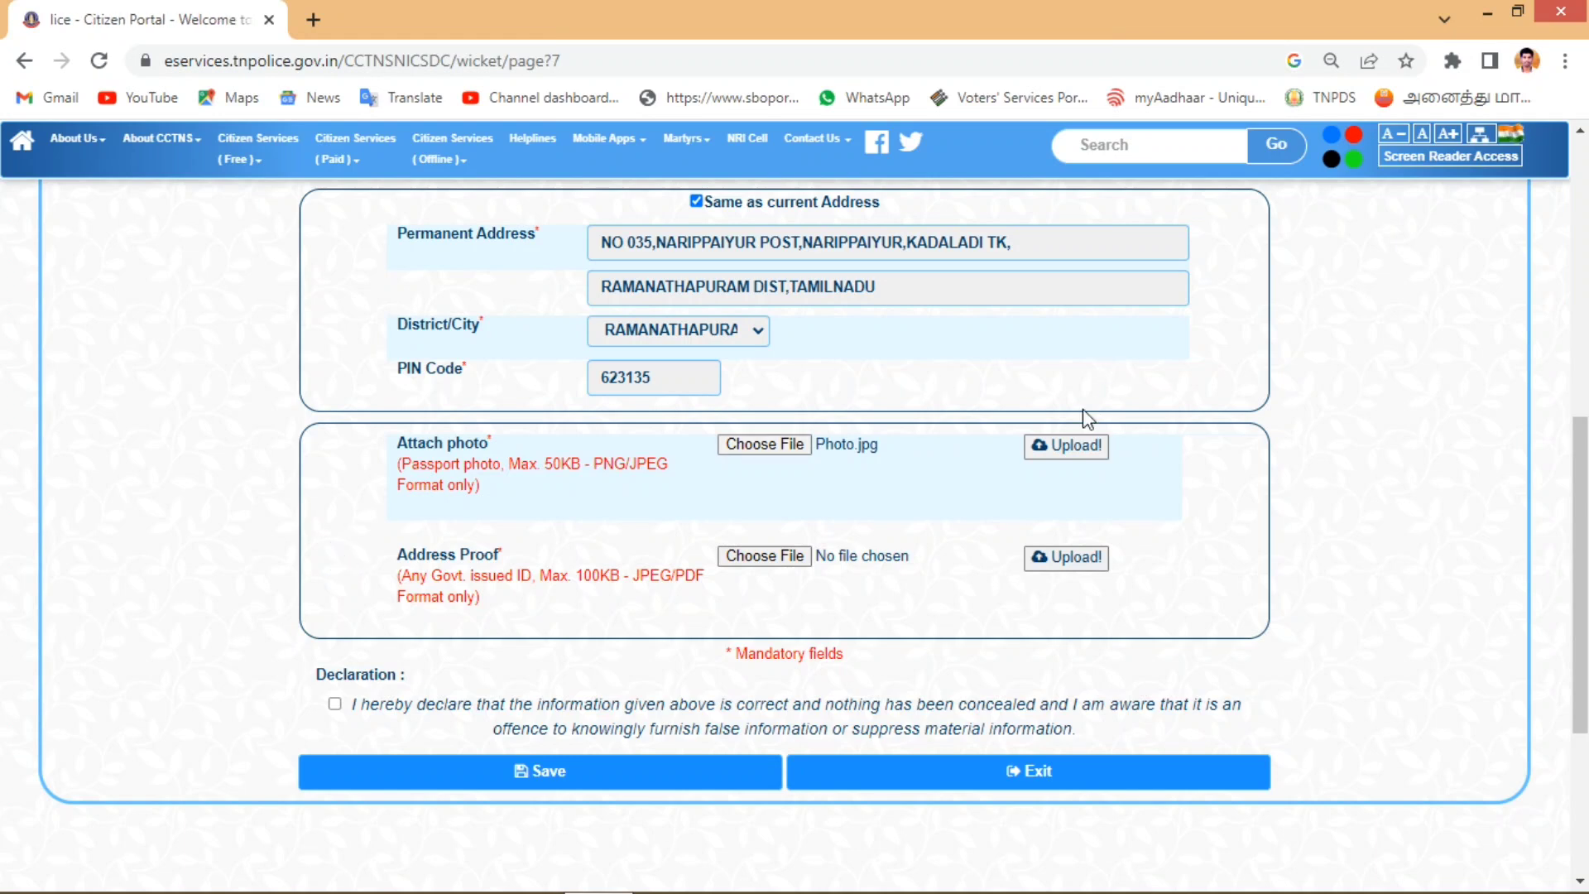
{"action": "left_click", "coordinate": [1067, 446]}
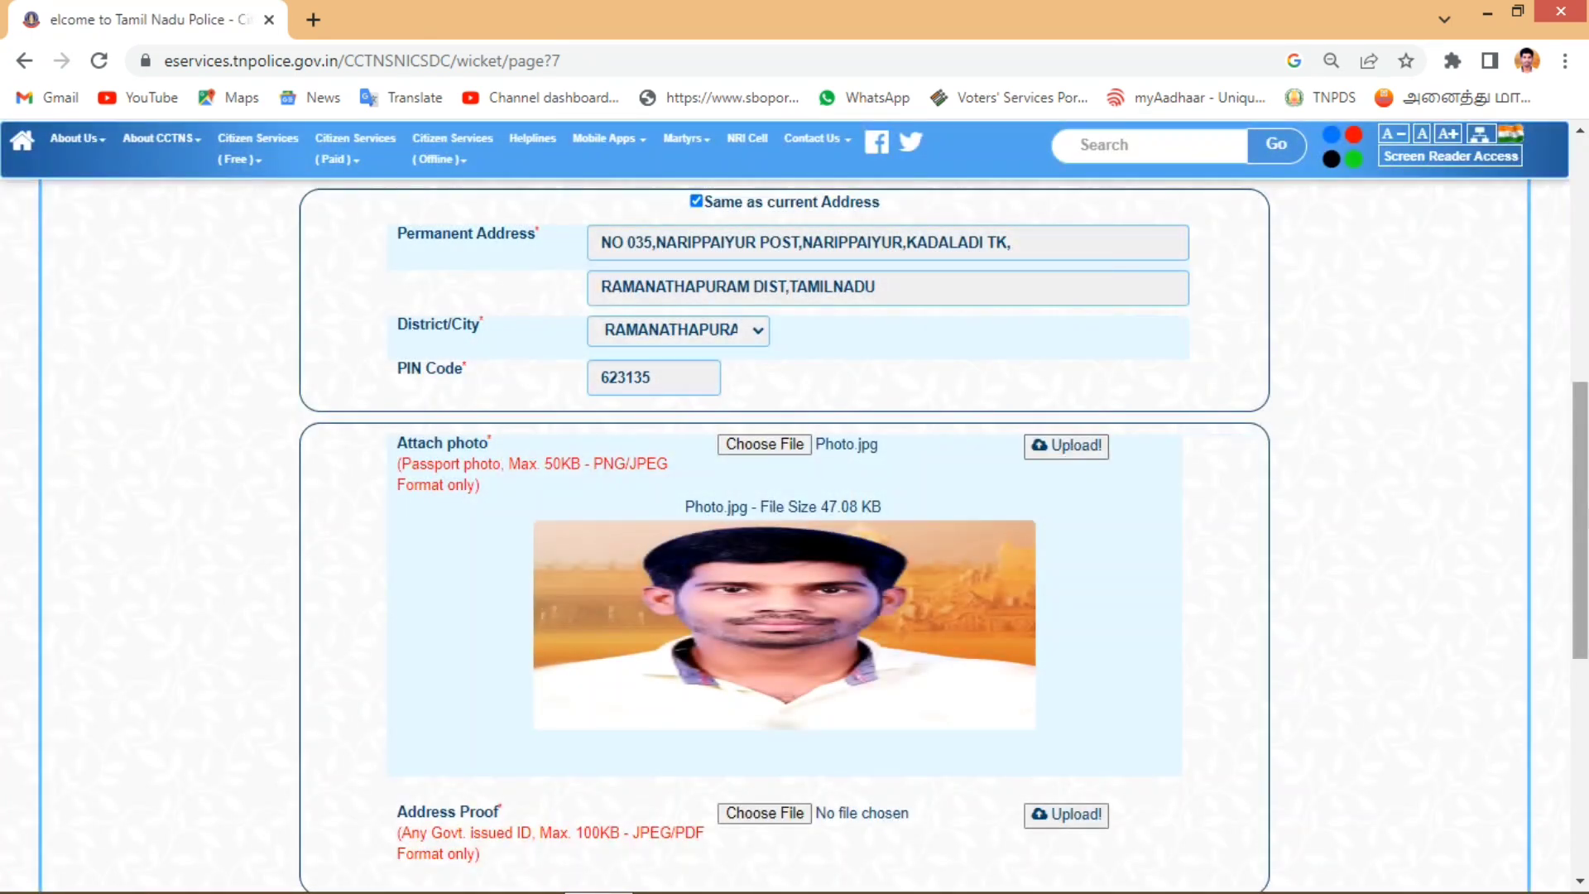
{"action": "scroll", "coordinate": [786, 629], "scroll_direction": "down", "scroll_amount": 3}
{"action": "scroll", "coordinate": [786, 629], "scroll_direction": "down", "scroll_amount": 1}
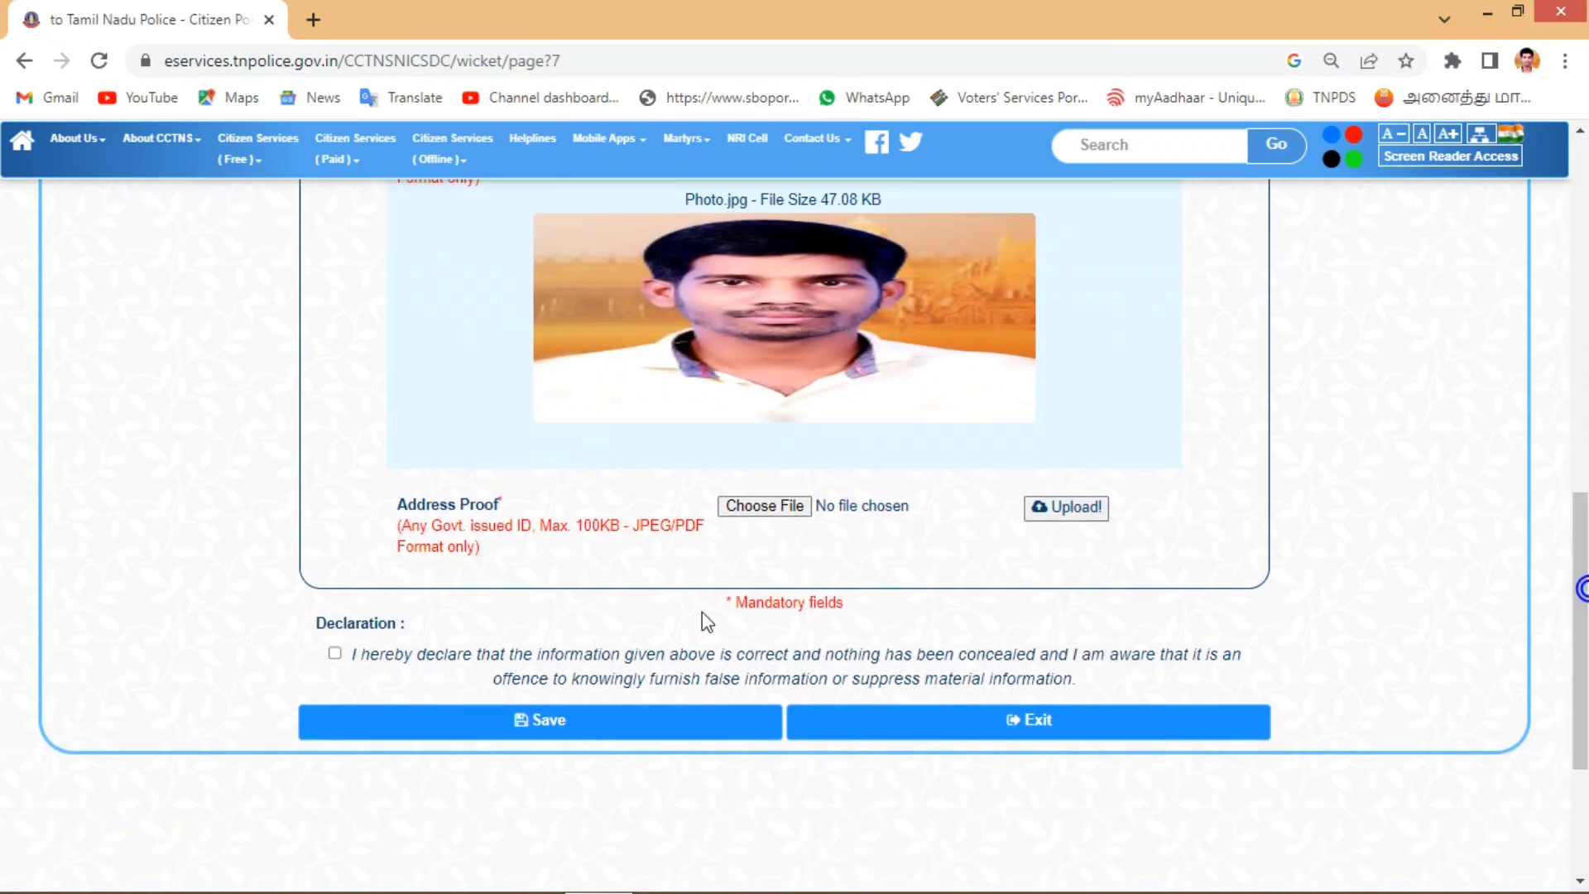
Attach and upload the Aadhaar PDF (67.88 KB) under Address Proof
{"action": "left_click", "coordinate": [776, 506]}
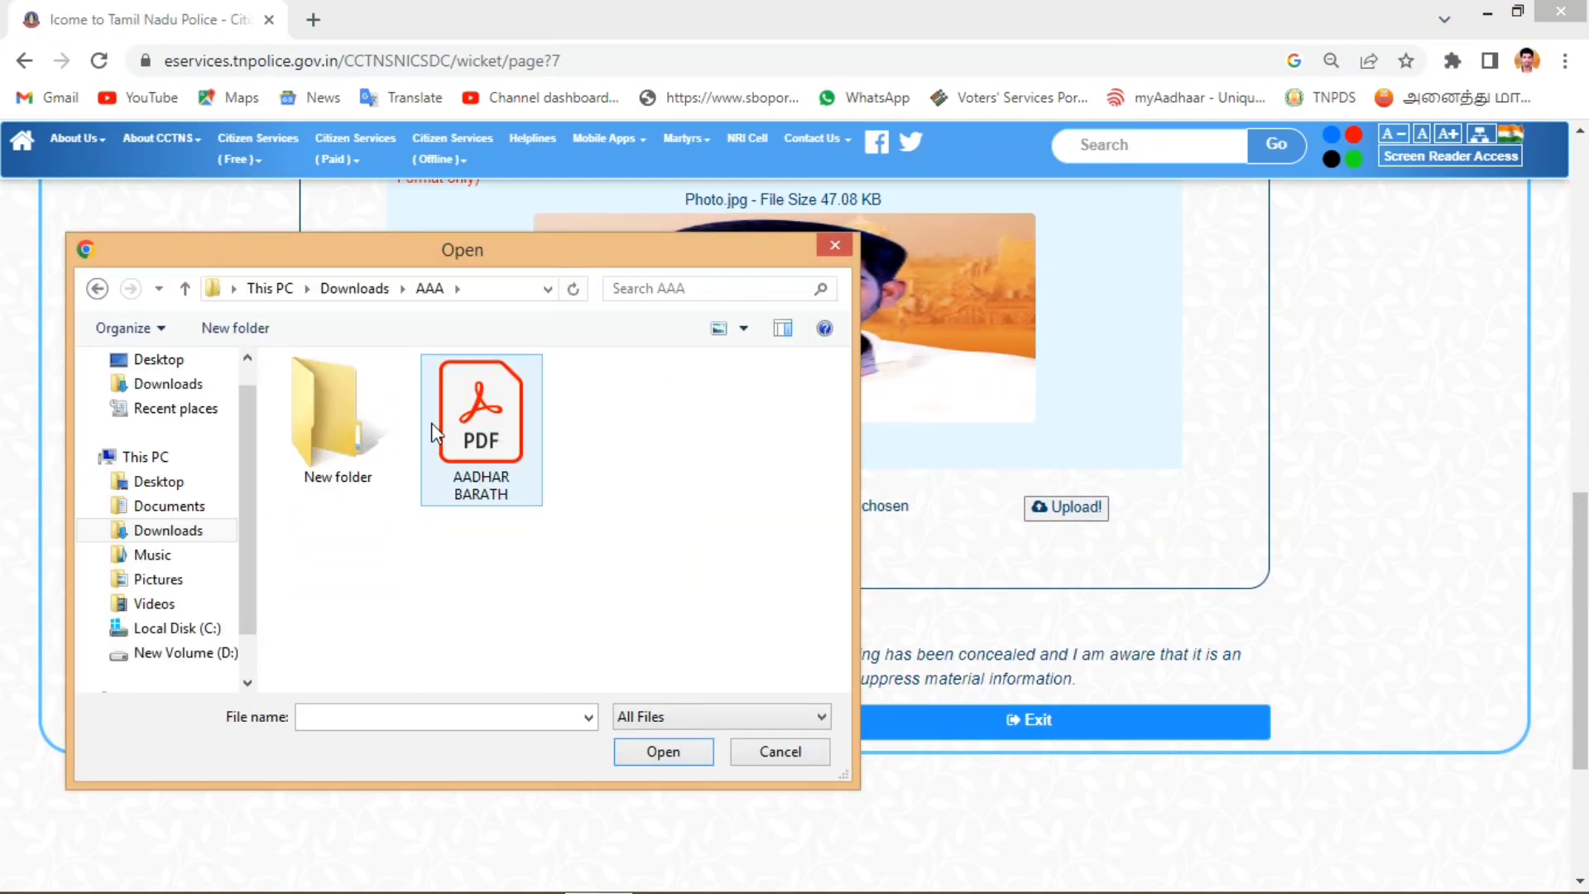
{"action": "double_click", "coordinate": [479, 438]}
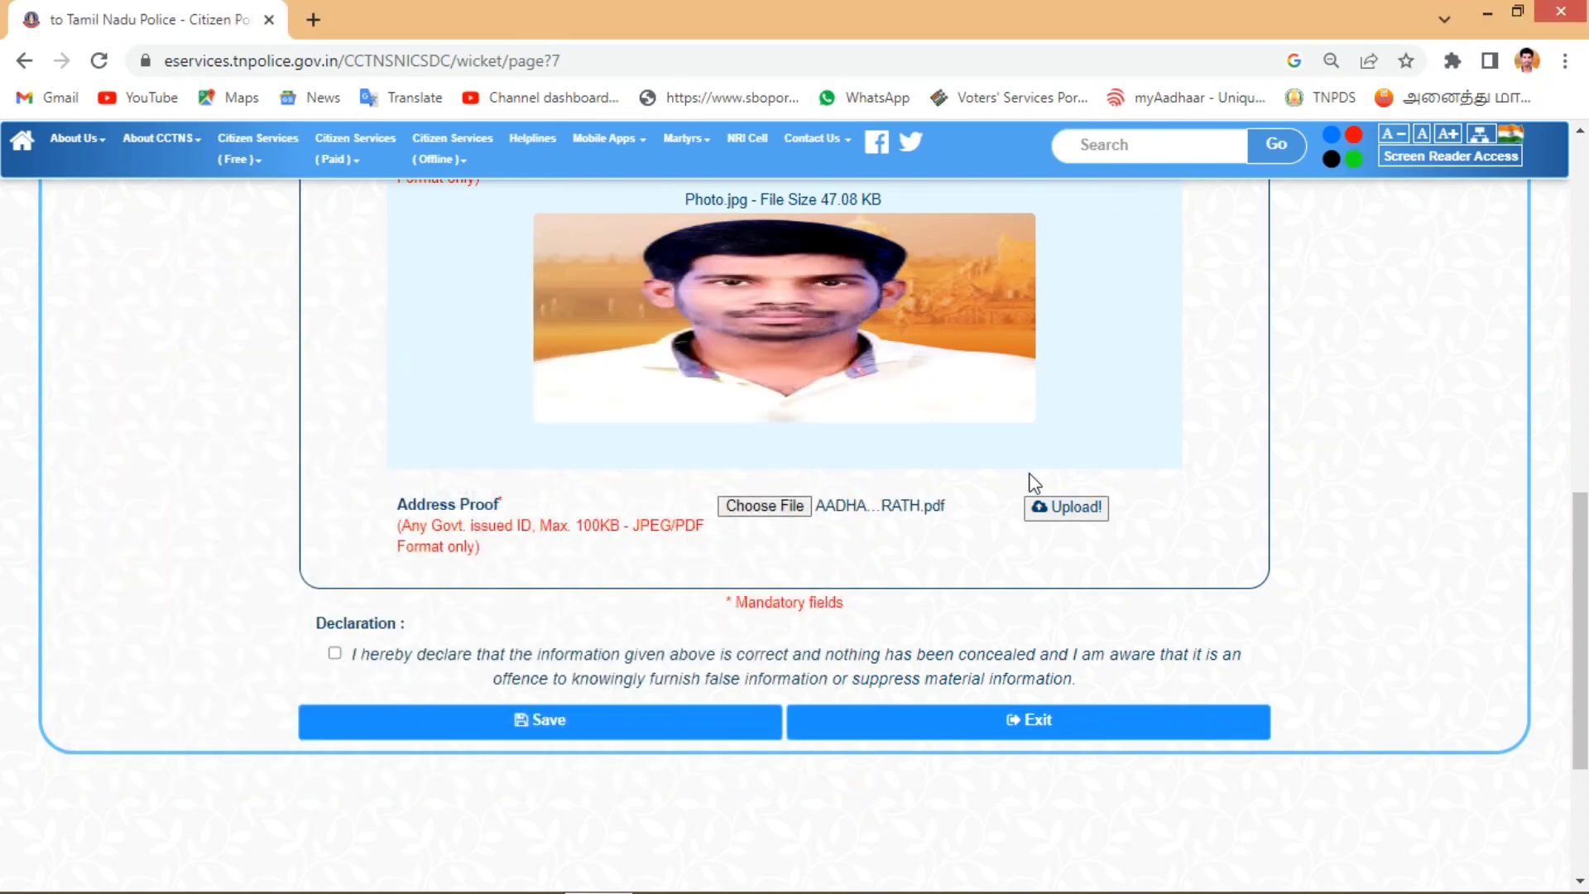
{"action": "left_click", "coordinate": [1062, 507]}
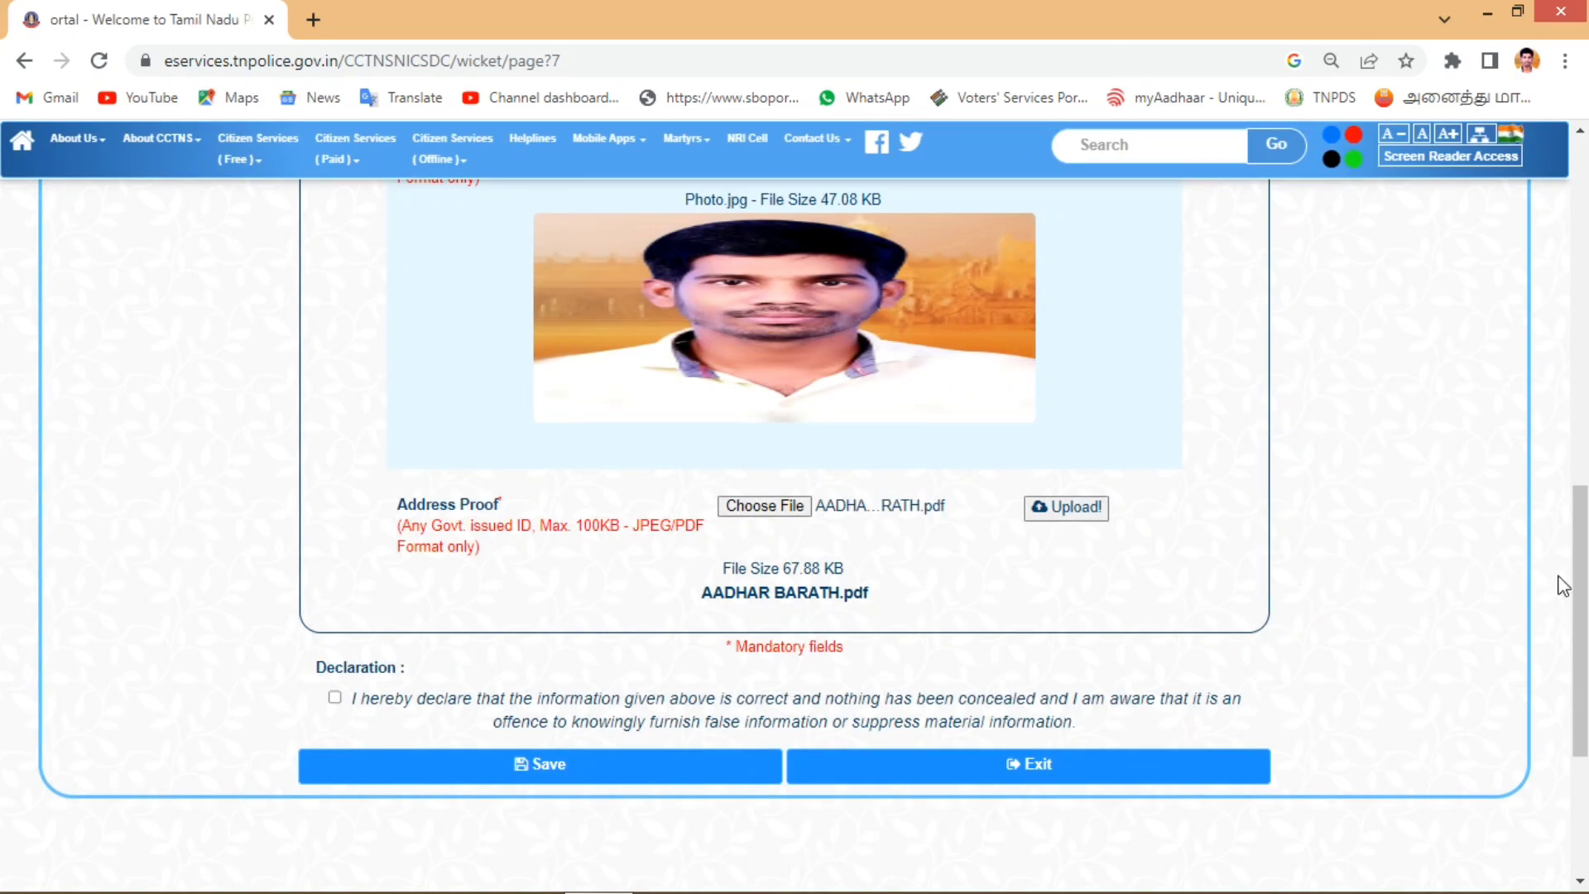
{"action": "scroll", "coordinate": [1580, 575], "scroll_direction": "down", "scroll_amount": 2}
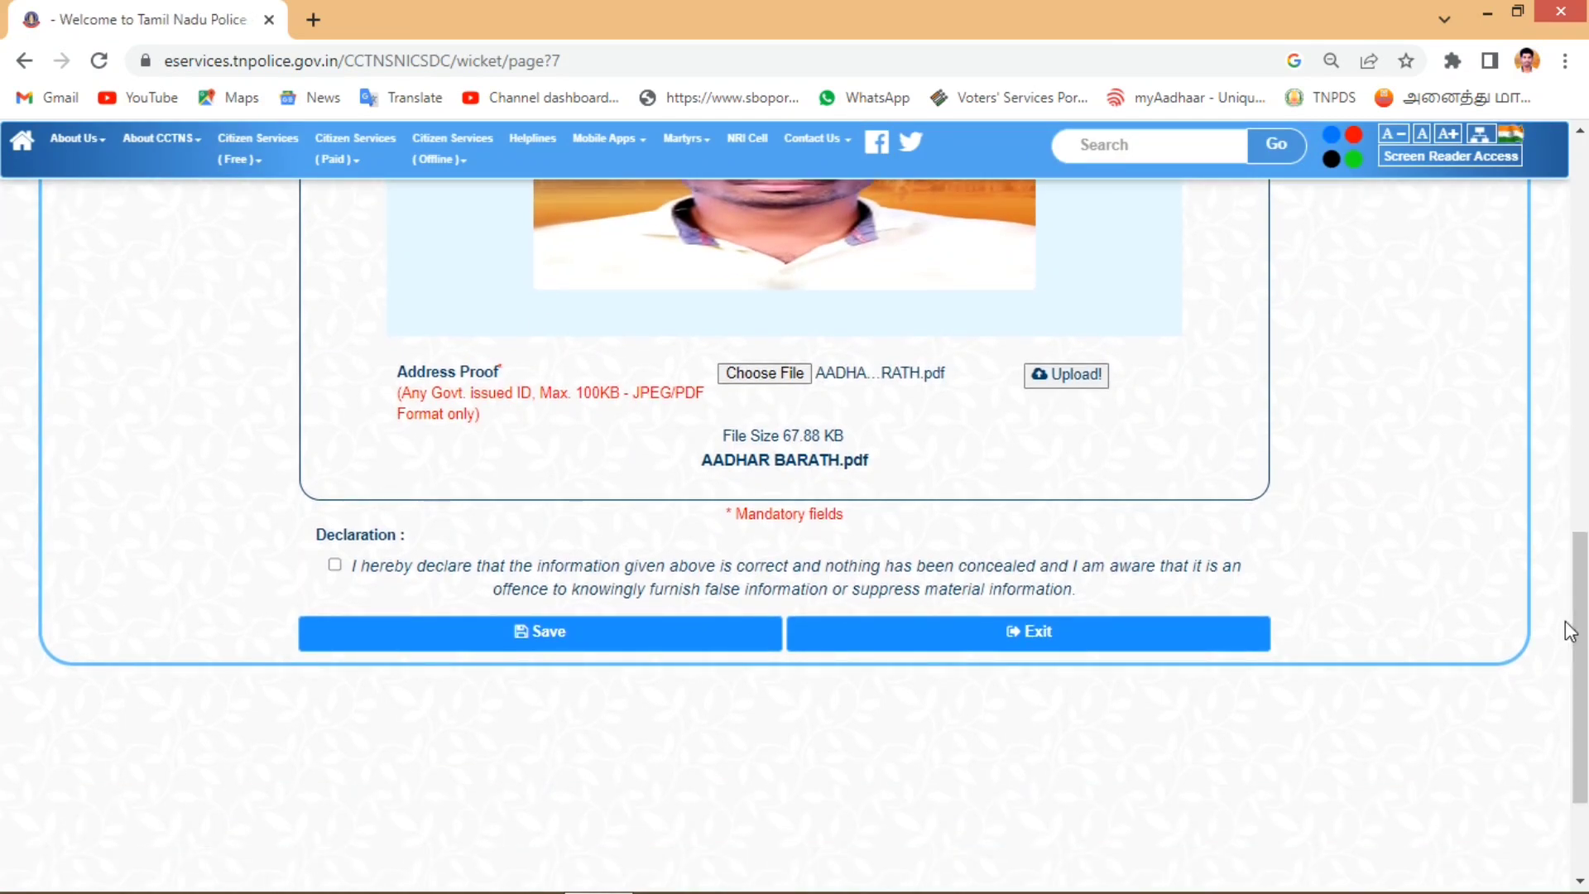
{"action": "scroll", "coordinate": [676, 571], "scroll_direction": "down", "scroll_amount": 2}
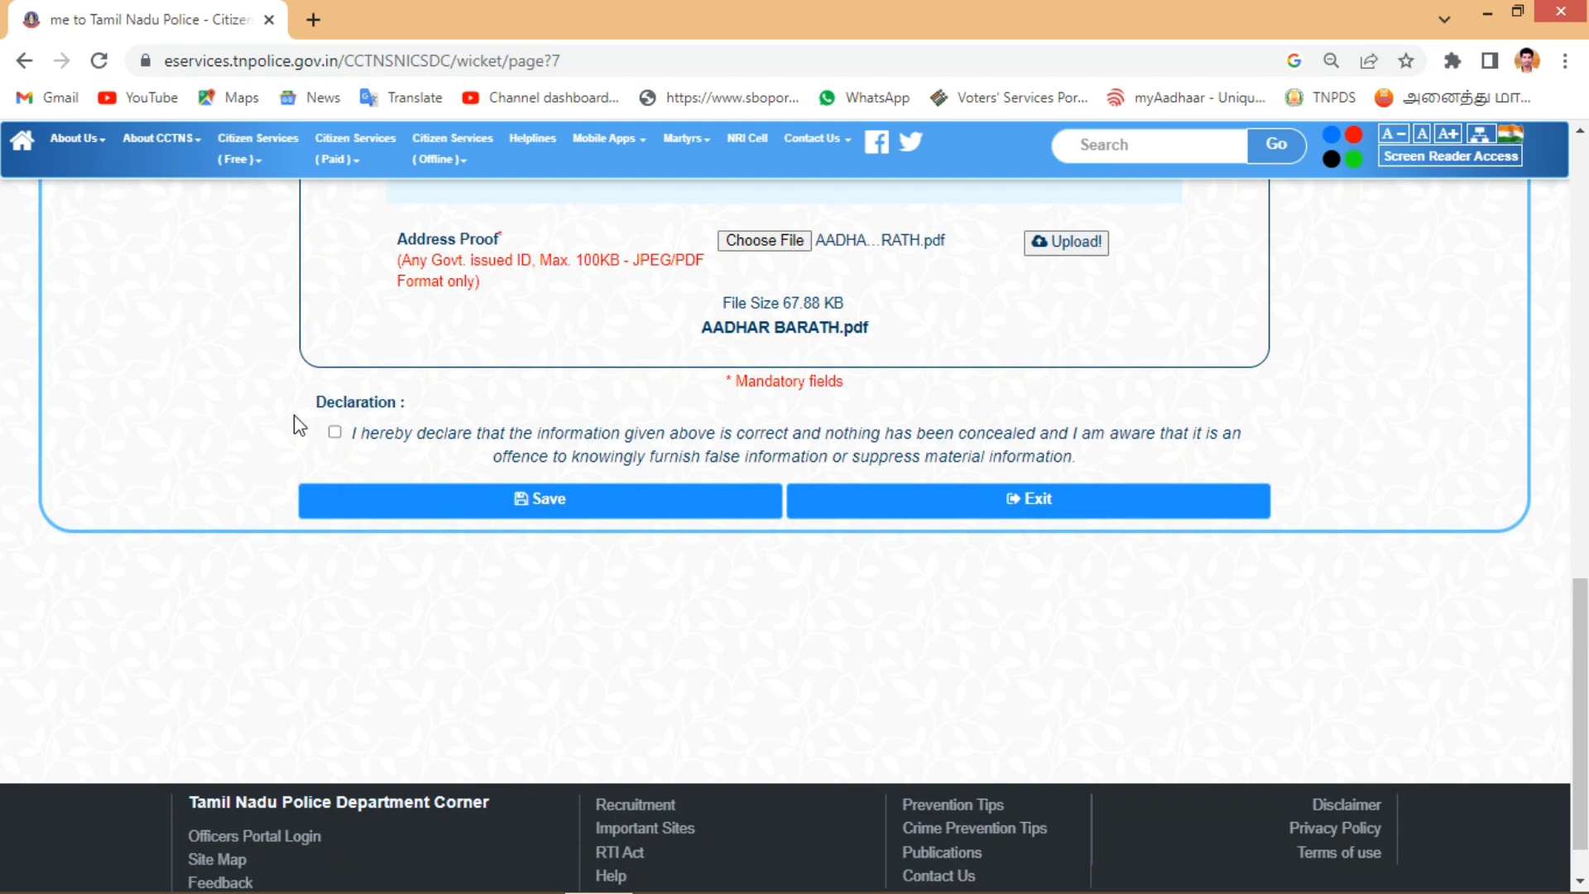
Accept the declaration and save the application
{"action": "left_click", "coordinate": [334, 431]}
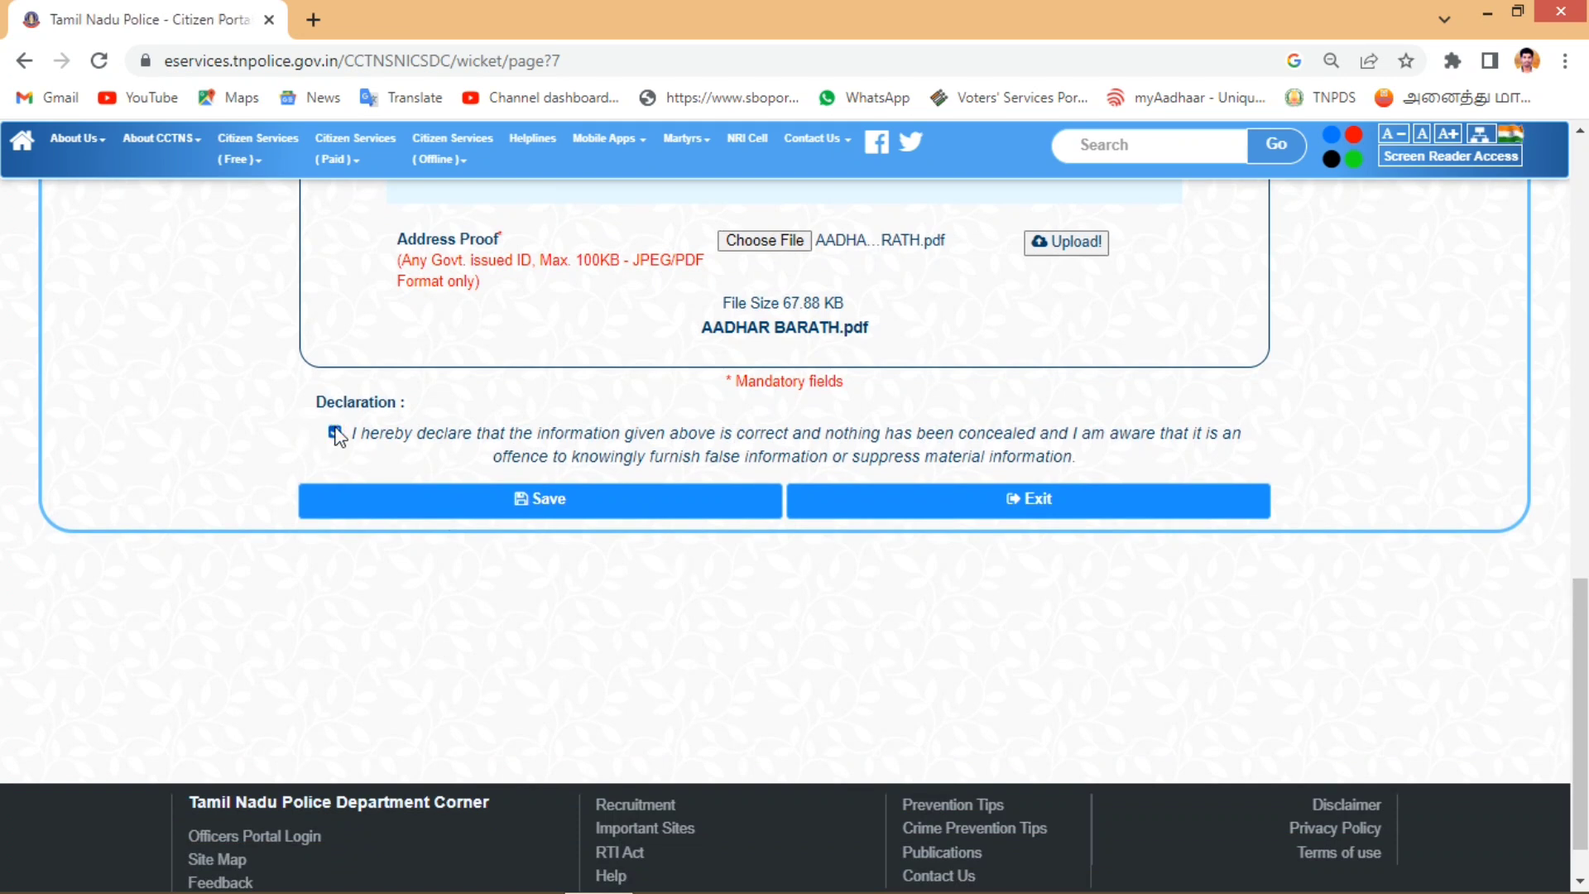
{"action": "left_click", "coordinate": [554, 501]}
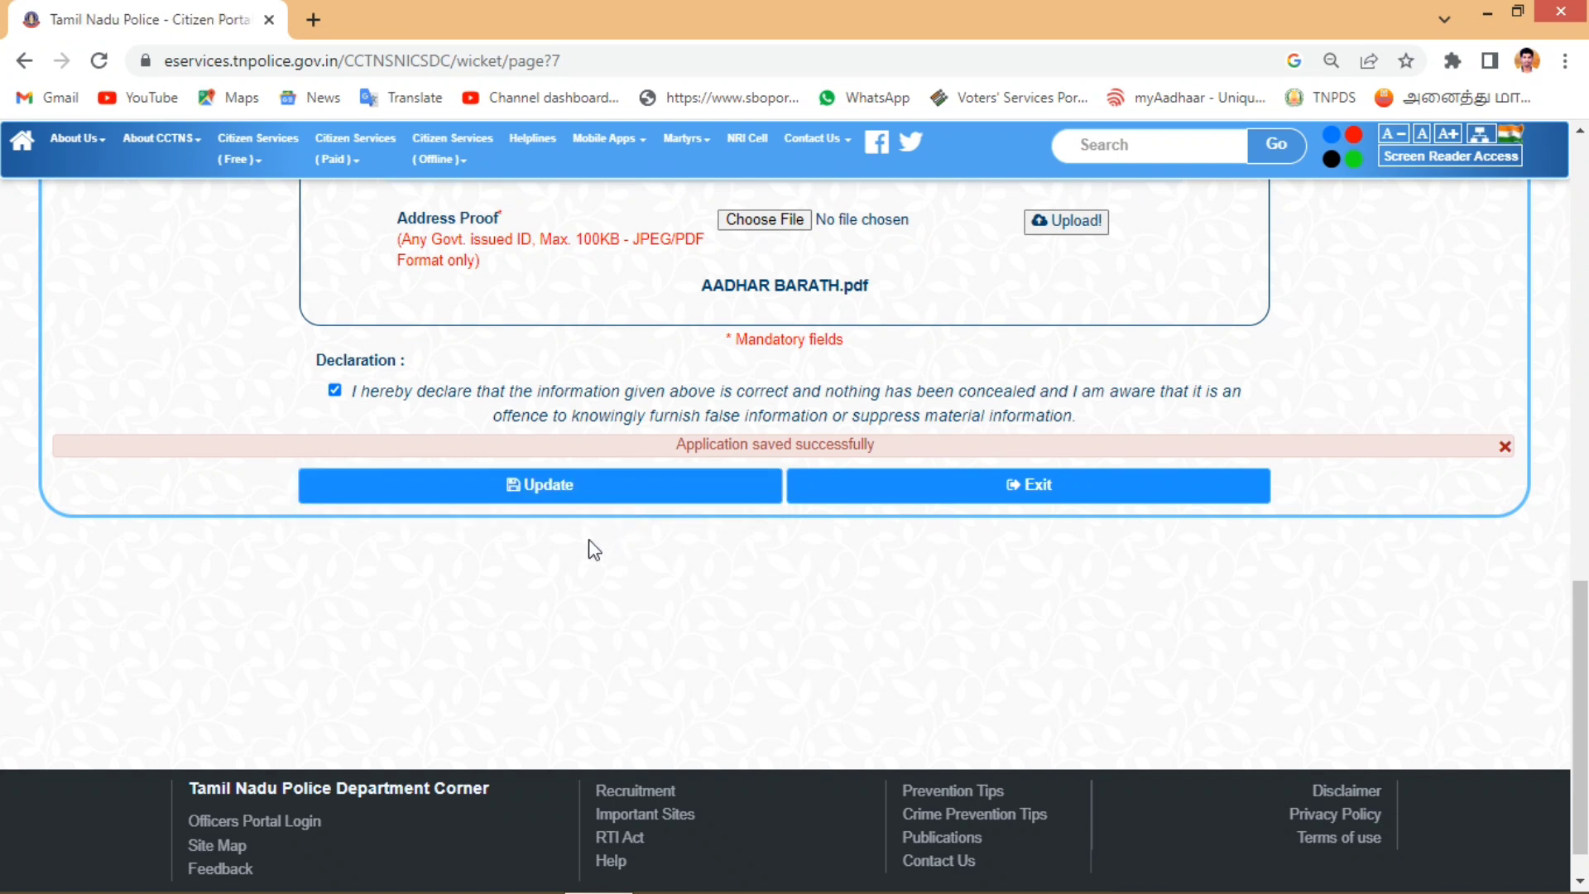
{"action": "scroll", "coordinate": [594, 550], "scroll_direction": "up", "scroll_amount": 3}
Update the application, proceed for payment, and confirm the details are correct
{"action": "left_click", "coordinate": [683, 699]}
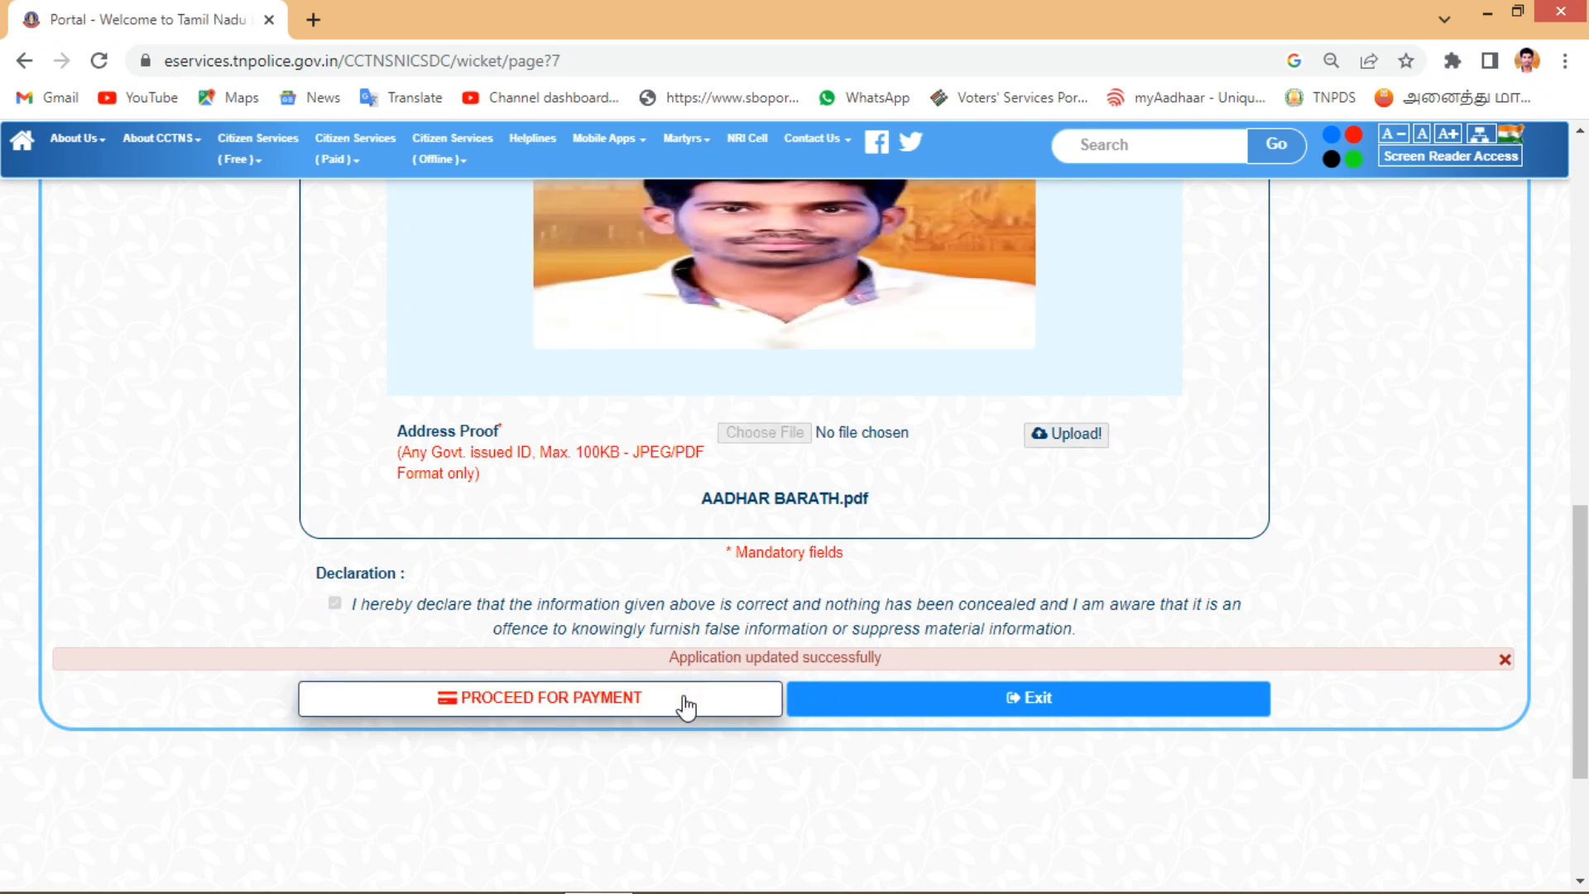
{"action": "left_click", "coordinate": [628, 701]}
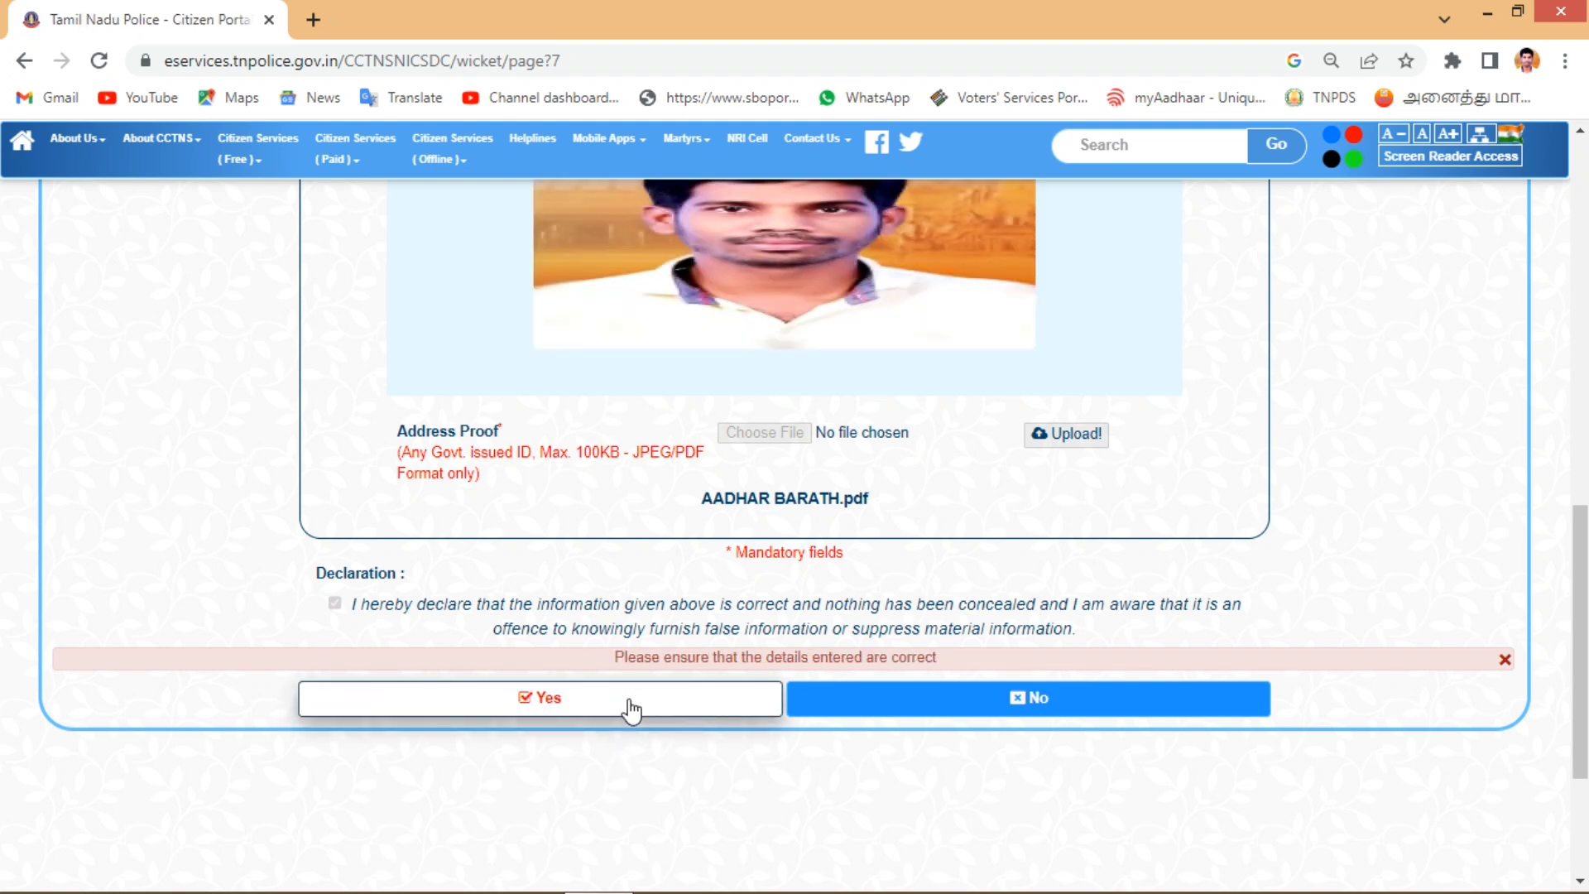
{"action": "left_click", "coordinate": [631, 710]}
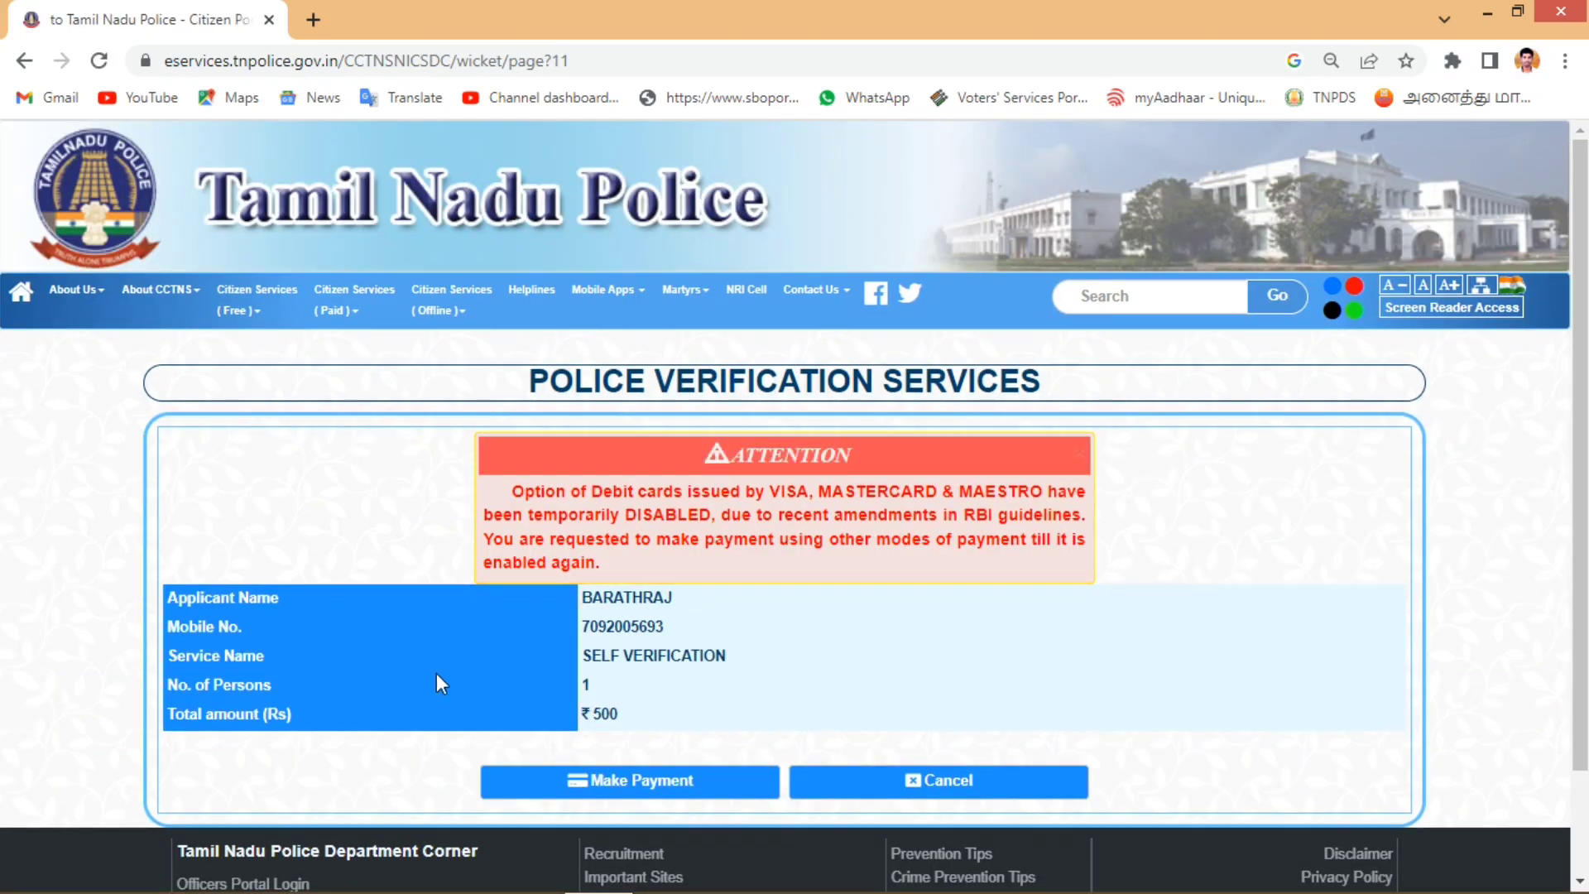
Choose Make Payment on the ₹500 summary to reach the BillDesk gateway
{"action": "left_click", "coordinate": [288, 601]}
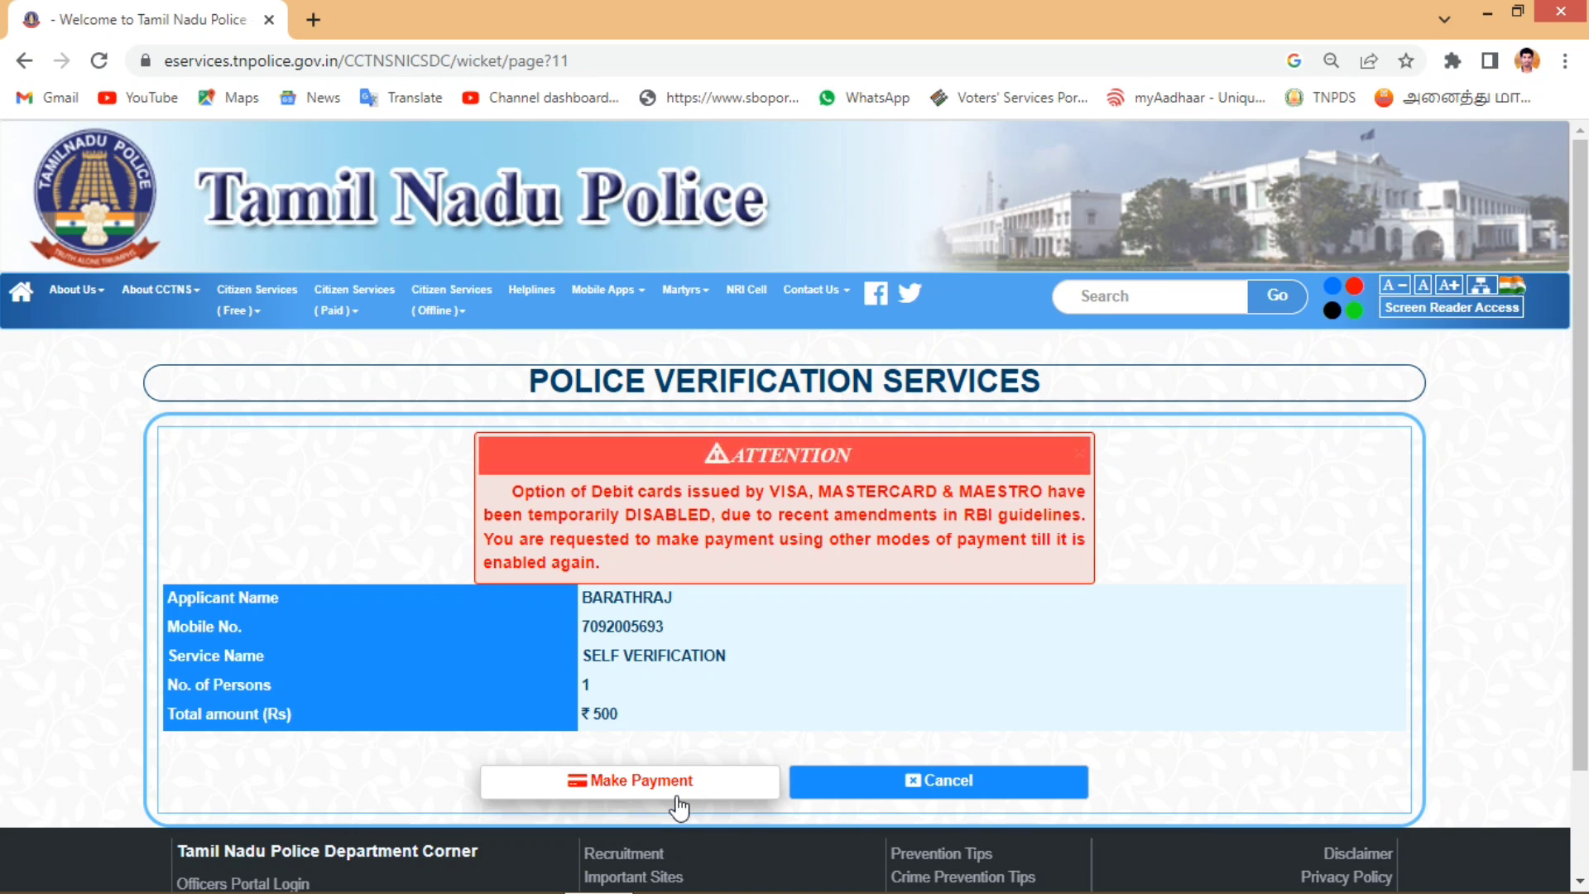
{"action": "scroll", "coordinate": [795, 497], "scroll_direction": "down", "scroll_amount": 2}
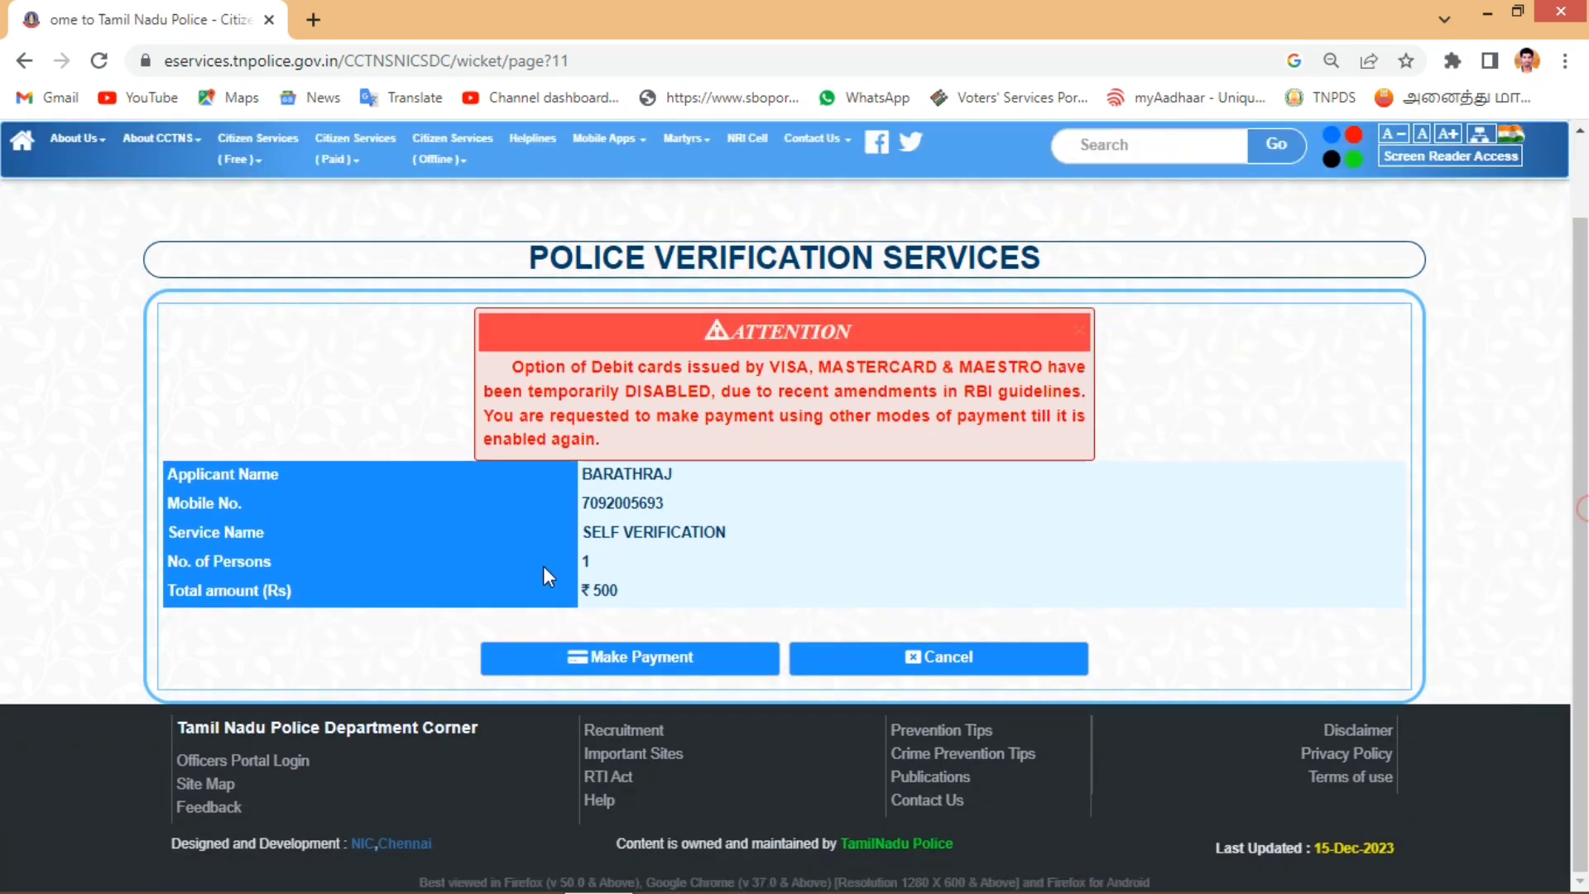
{"action": "left_click", "coordinate": [628, 662]}
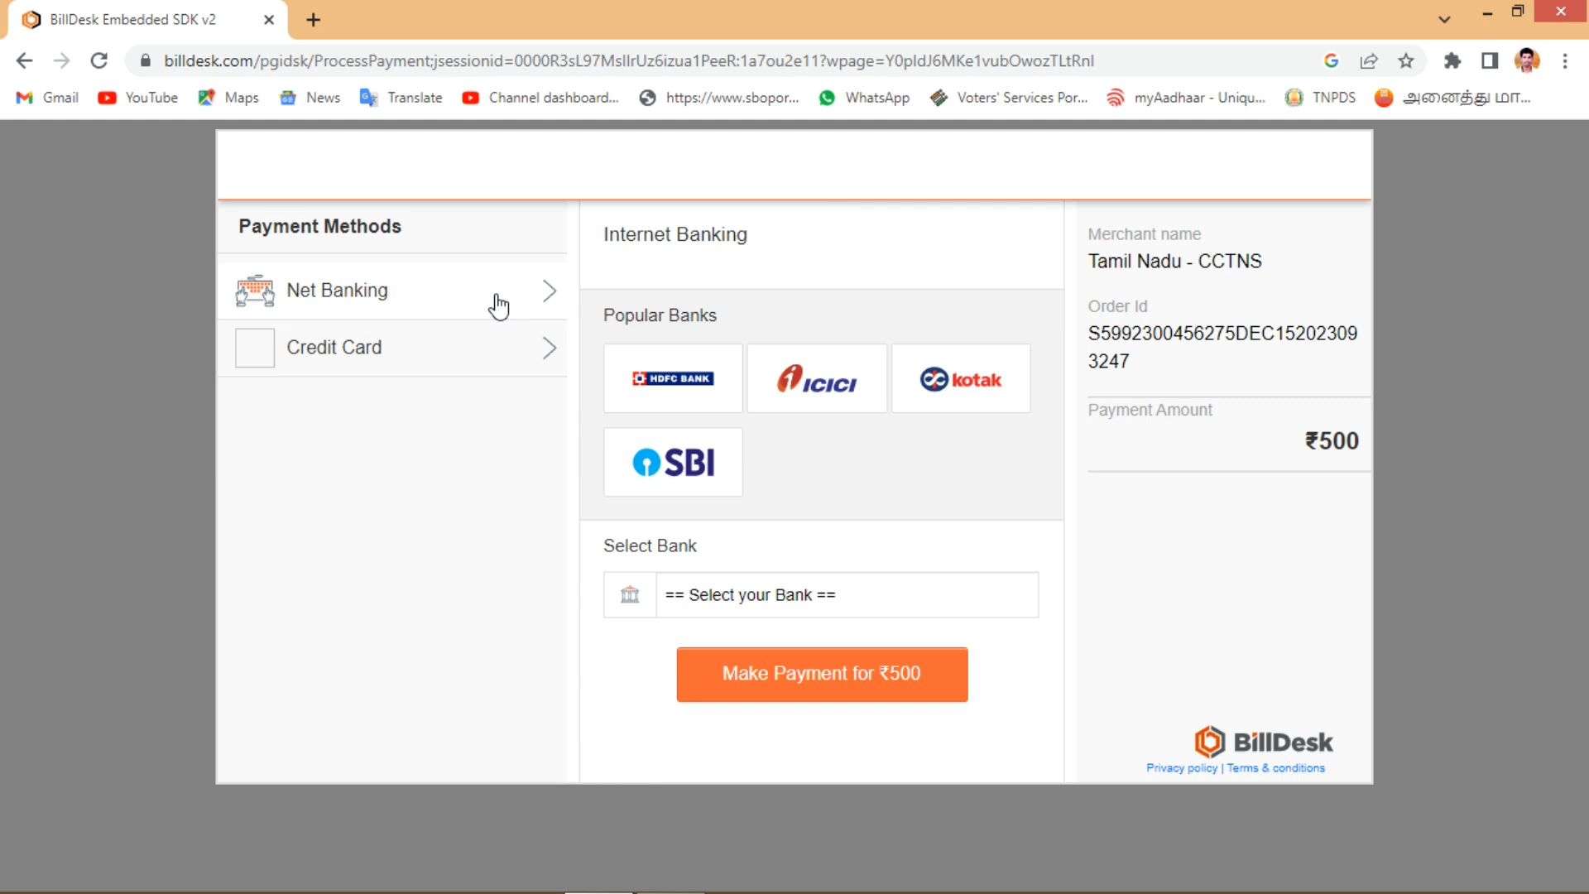
Pay ₹500 by card in BillDesk and accept the convenience fee for ₹505.00 total
{"action": "left_click", "coordinate": [422, 357]}
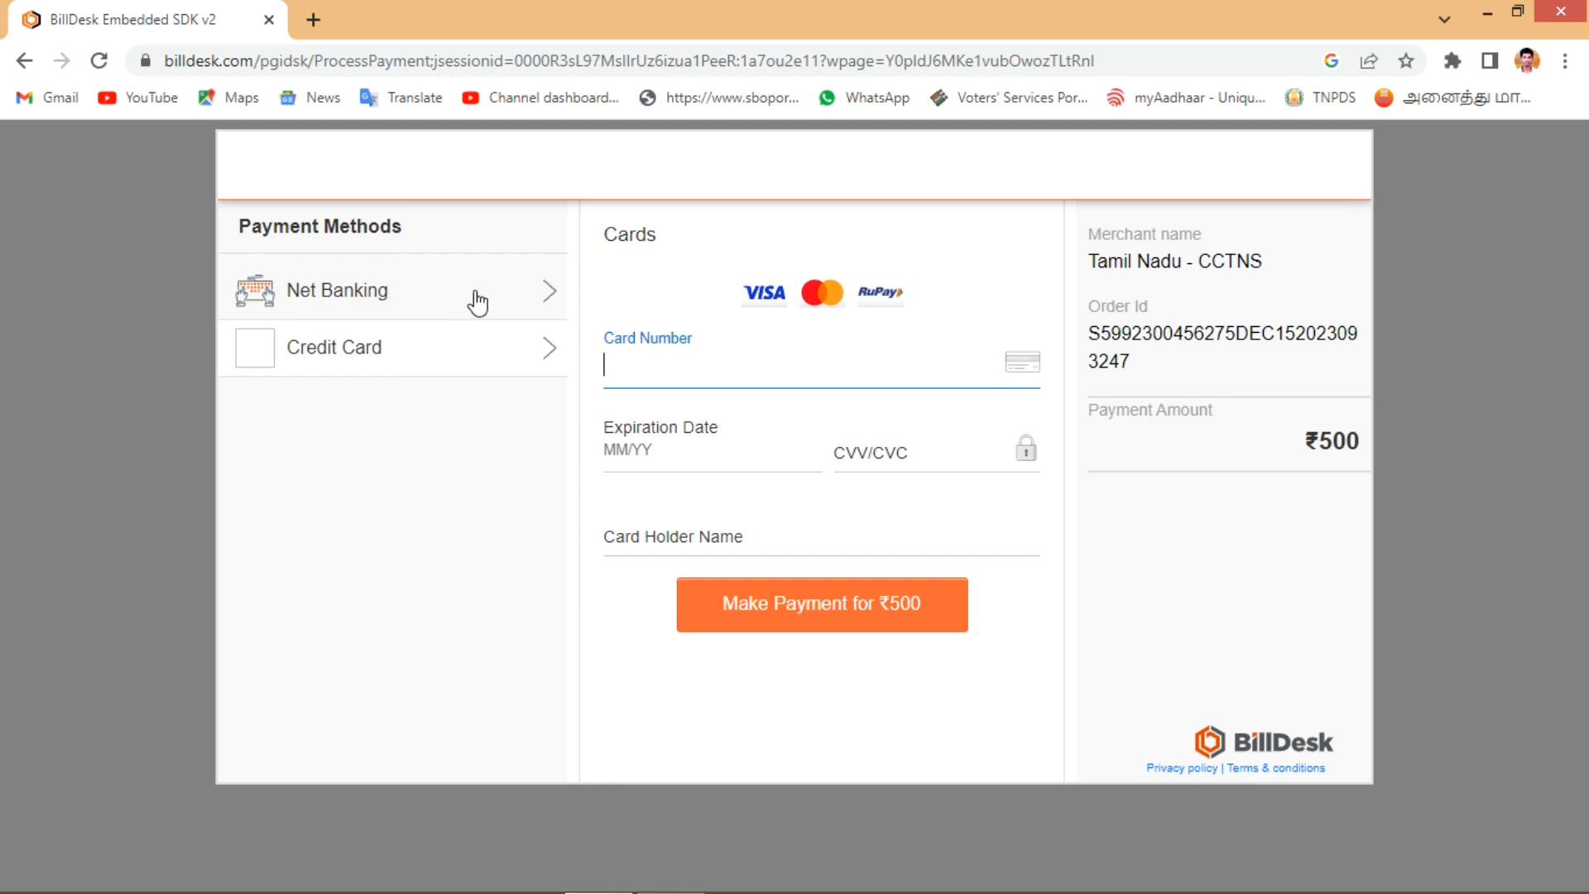
{"action": "left_click", "coordinate": [474, 294]}
{"action": "left_click", "coordinate": [454, 347]}
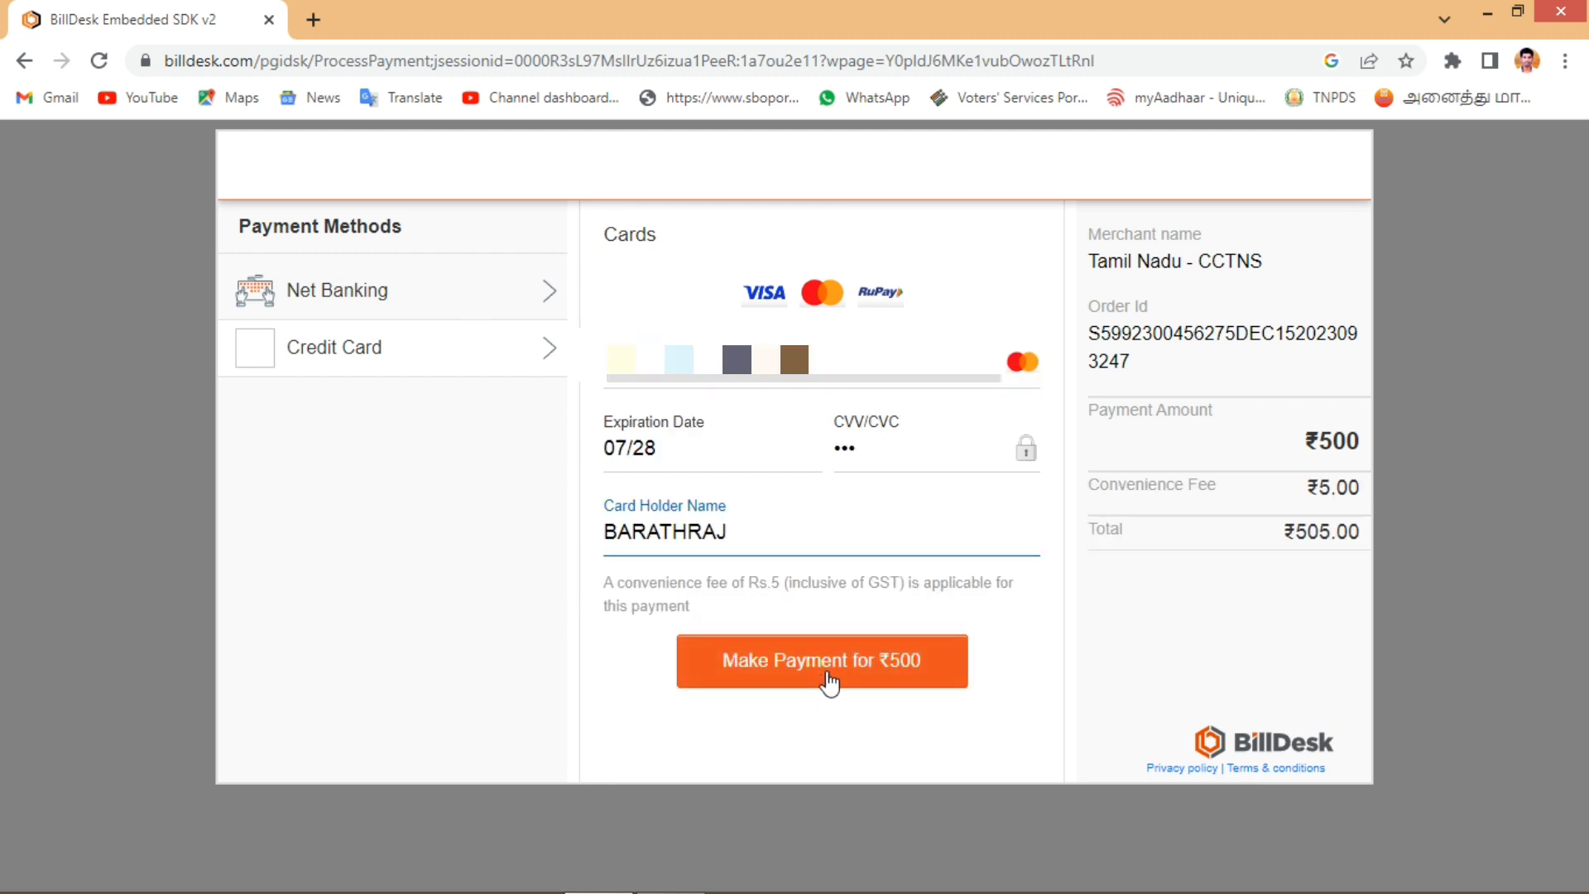
{"action": "left_click", "coordinate": [833, 678]}
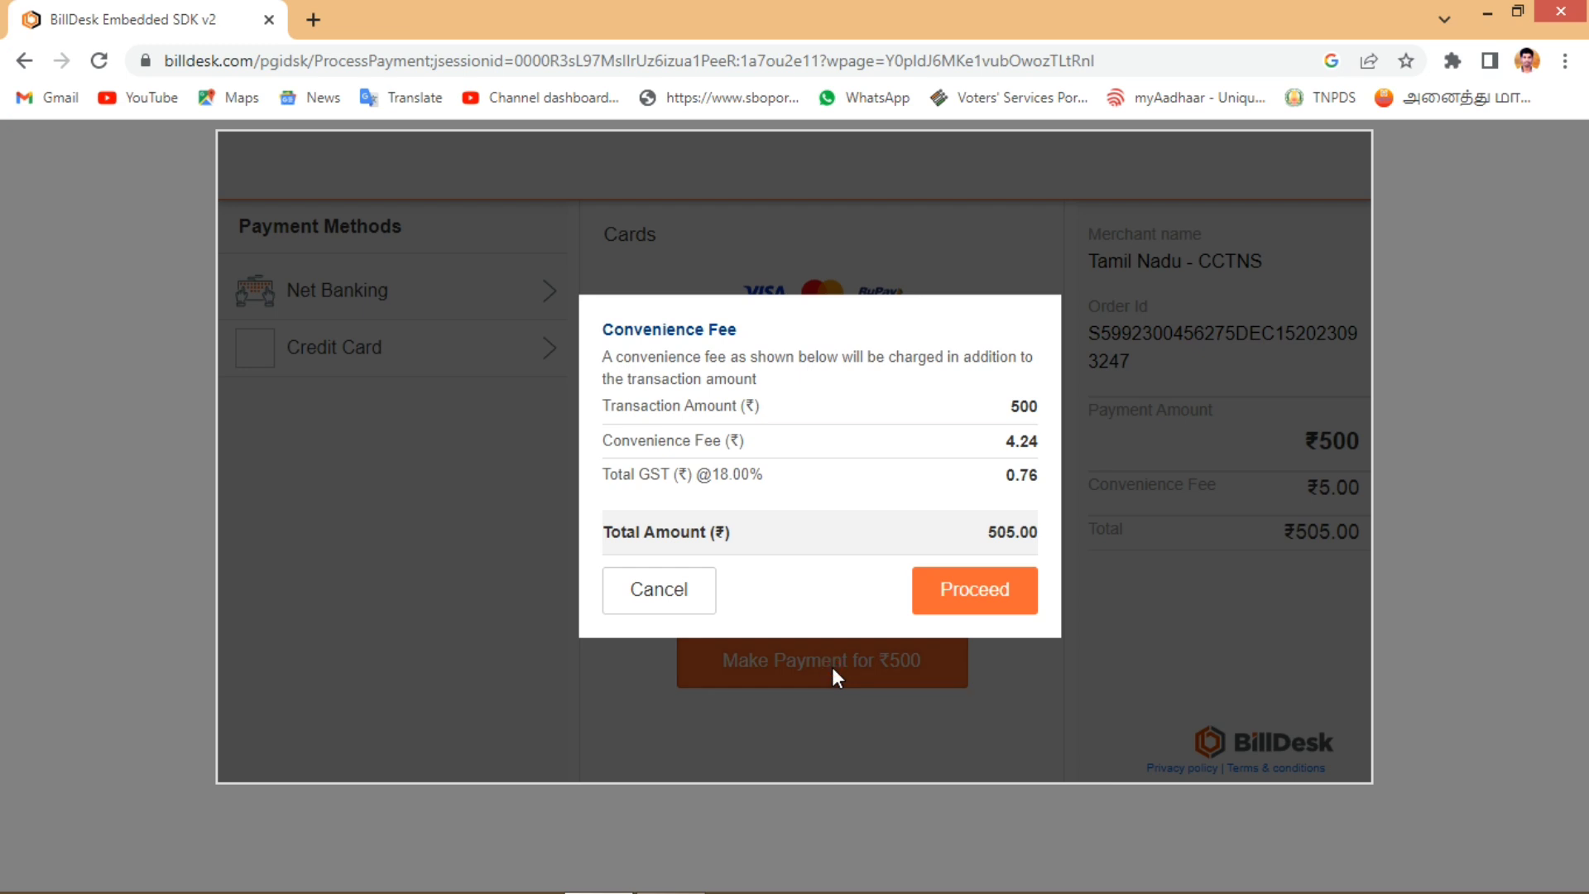
{"action": "left_click", "coordinate": [963, 598]}
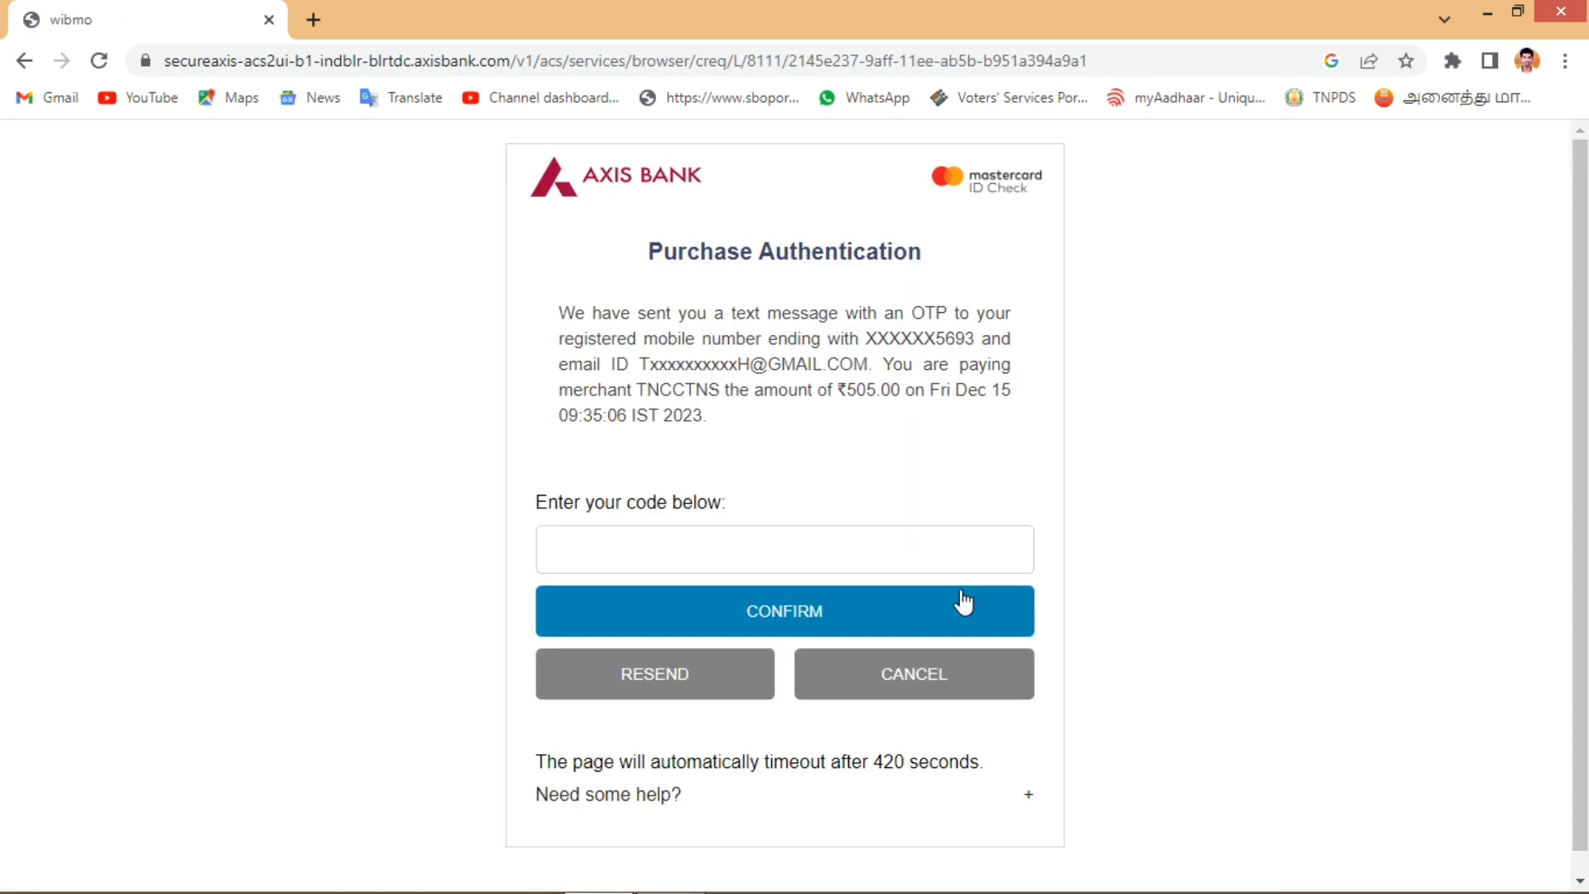
Enter the texted OTP in Axis Bank authentication and confirm the ₹505.00 payment
{"action": "left_click", "coordinate": [756, 536]}
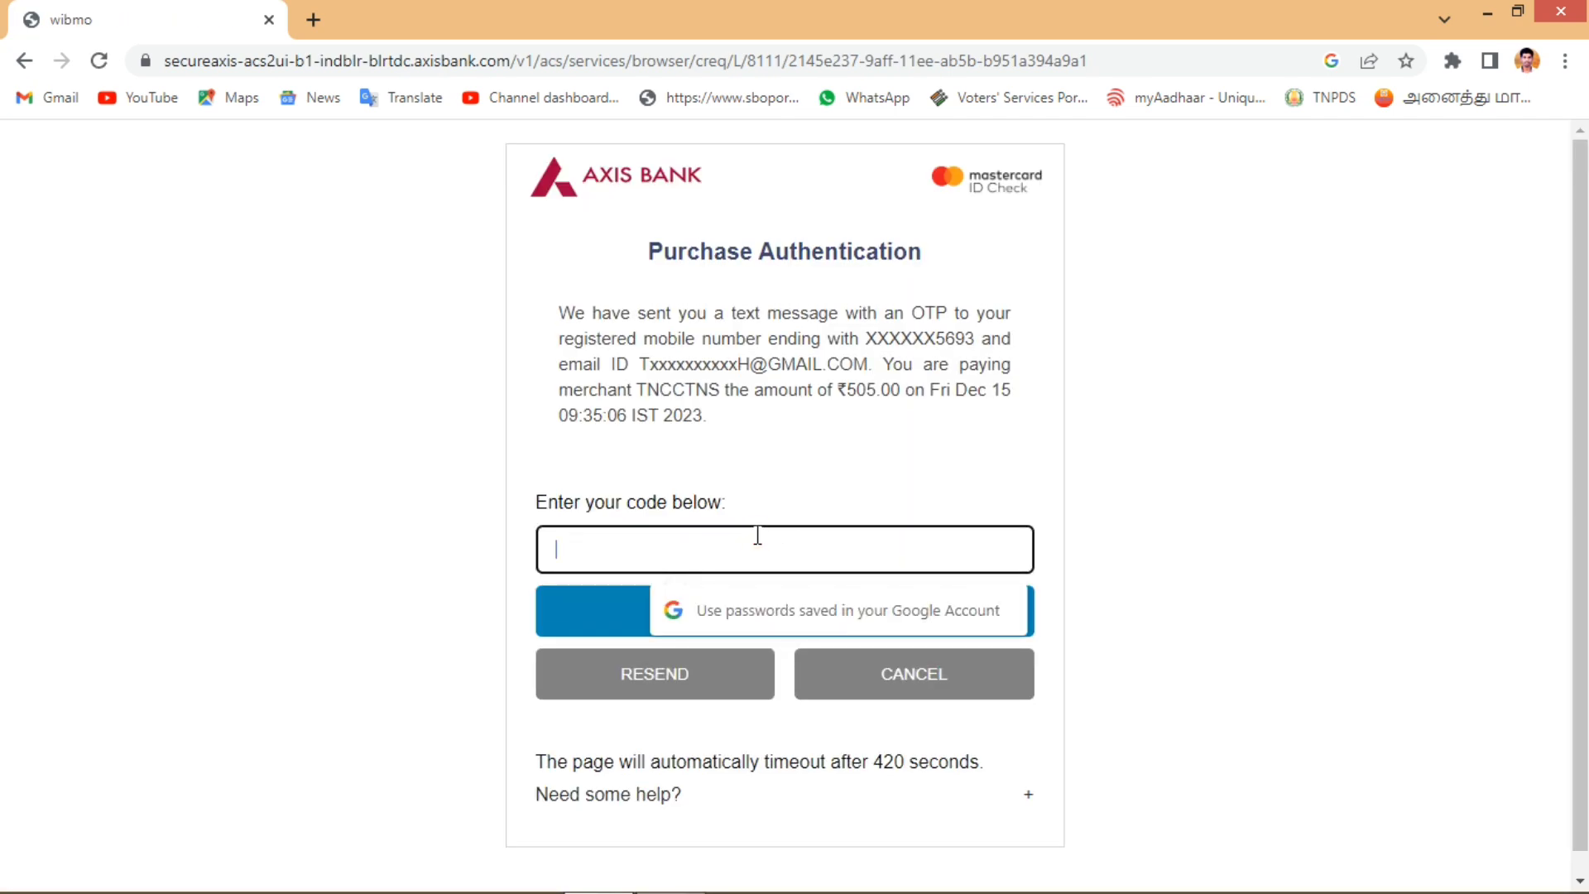
{"action": "left_click", "coordinate": [766, 611]}
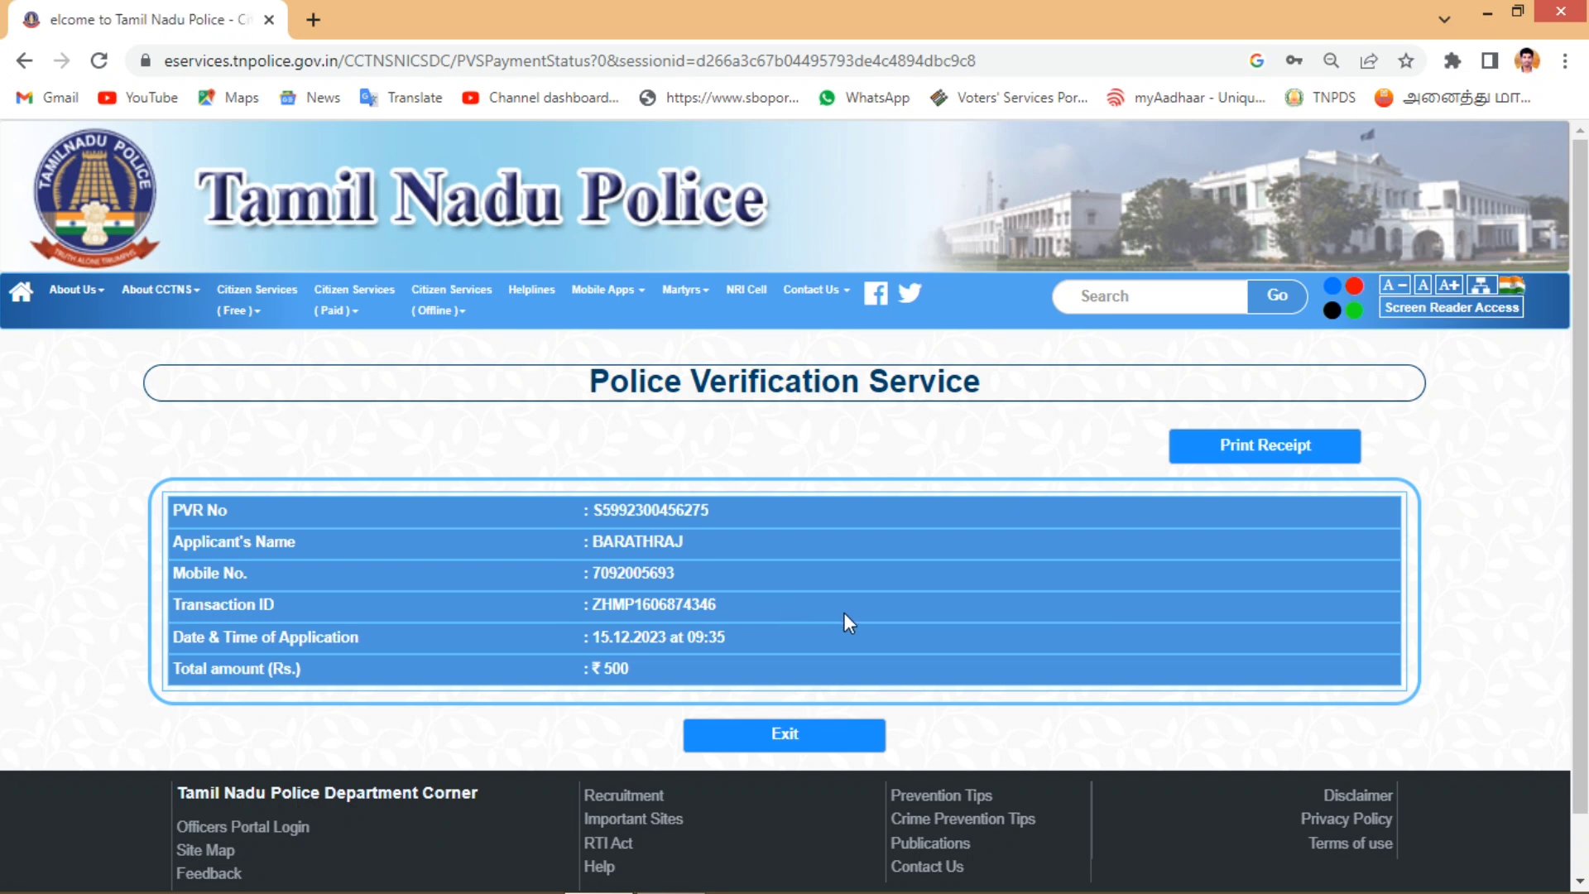
Download the PVS Receipt PDF showing Rs. 500 paid and open it
{"action": "left_click", "coordinate": [1265, 465]}
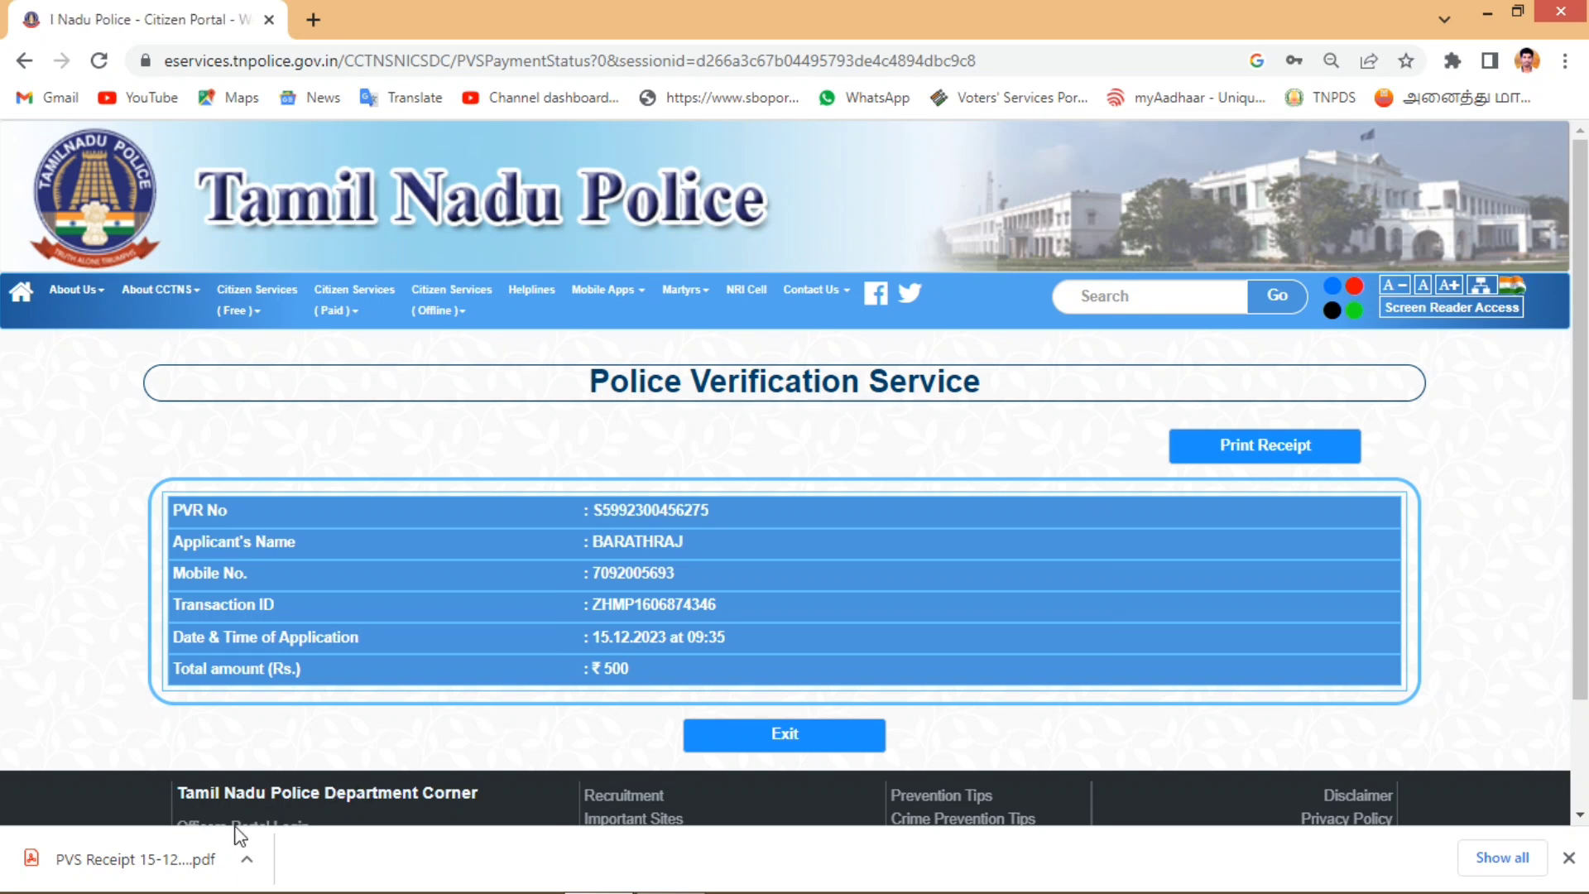
{"action": "left_click", "coordinate": [132, 859]}
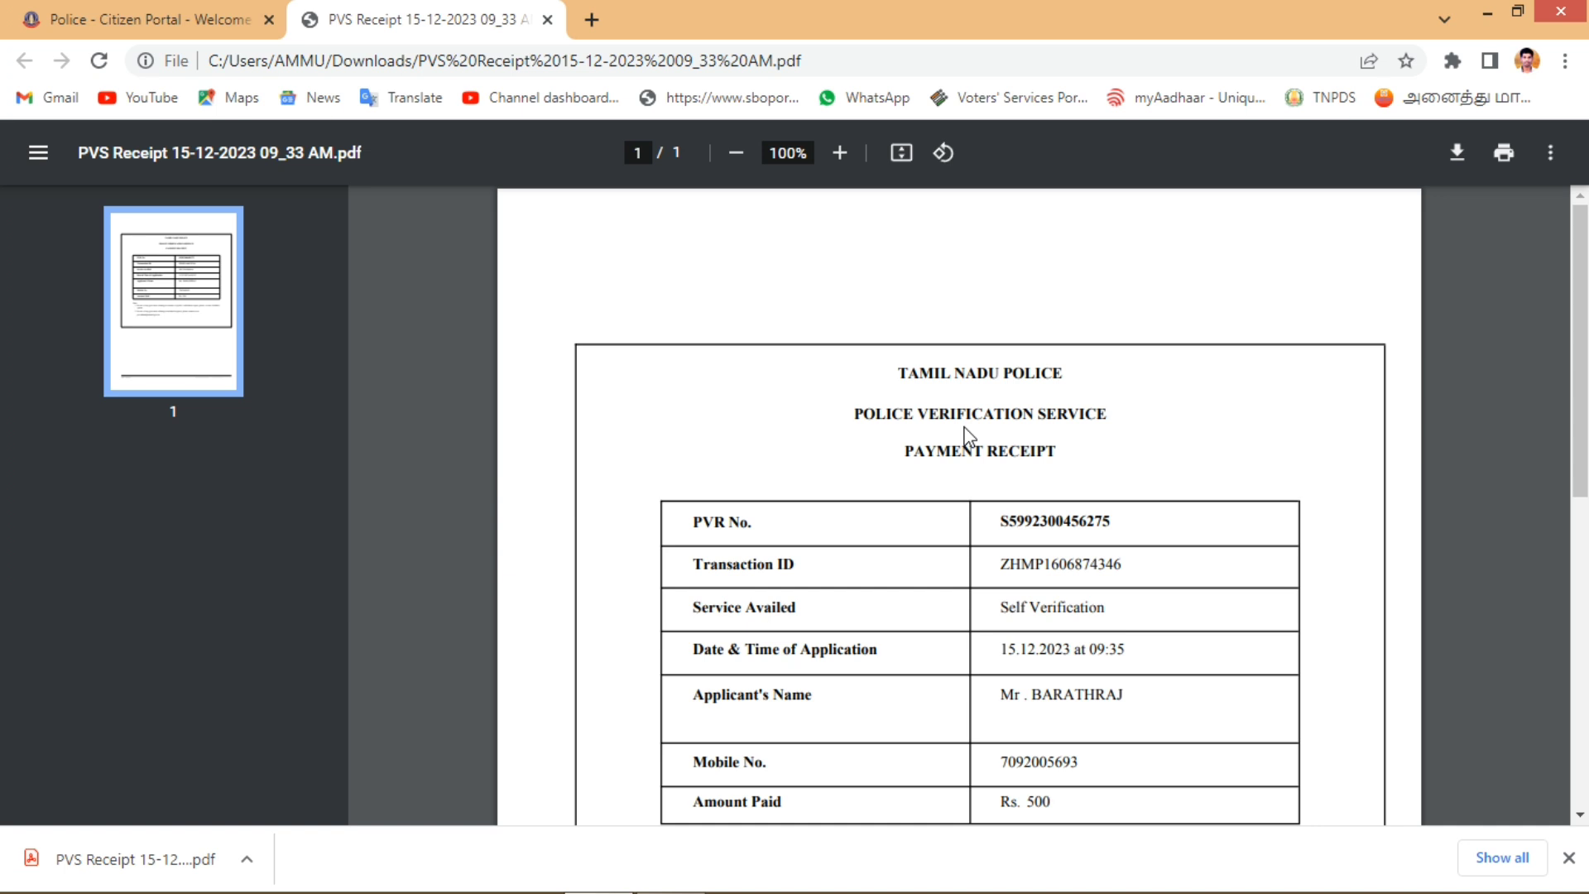
Scroll through the Rs. 500 Self Verification payment receipt, then return to the police portal tab
{"action": "left_click_drag", "start_coordinate": [1582, 344], "coordinate": [1582, 445]}
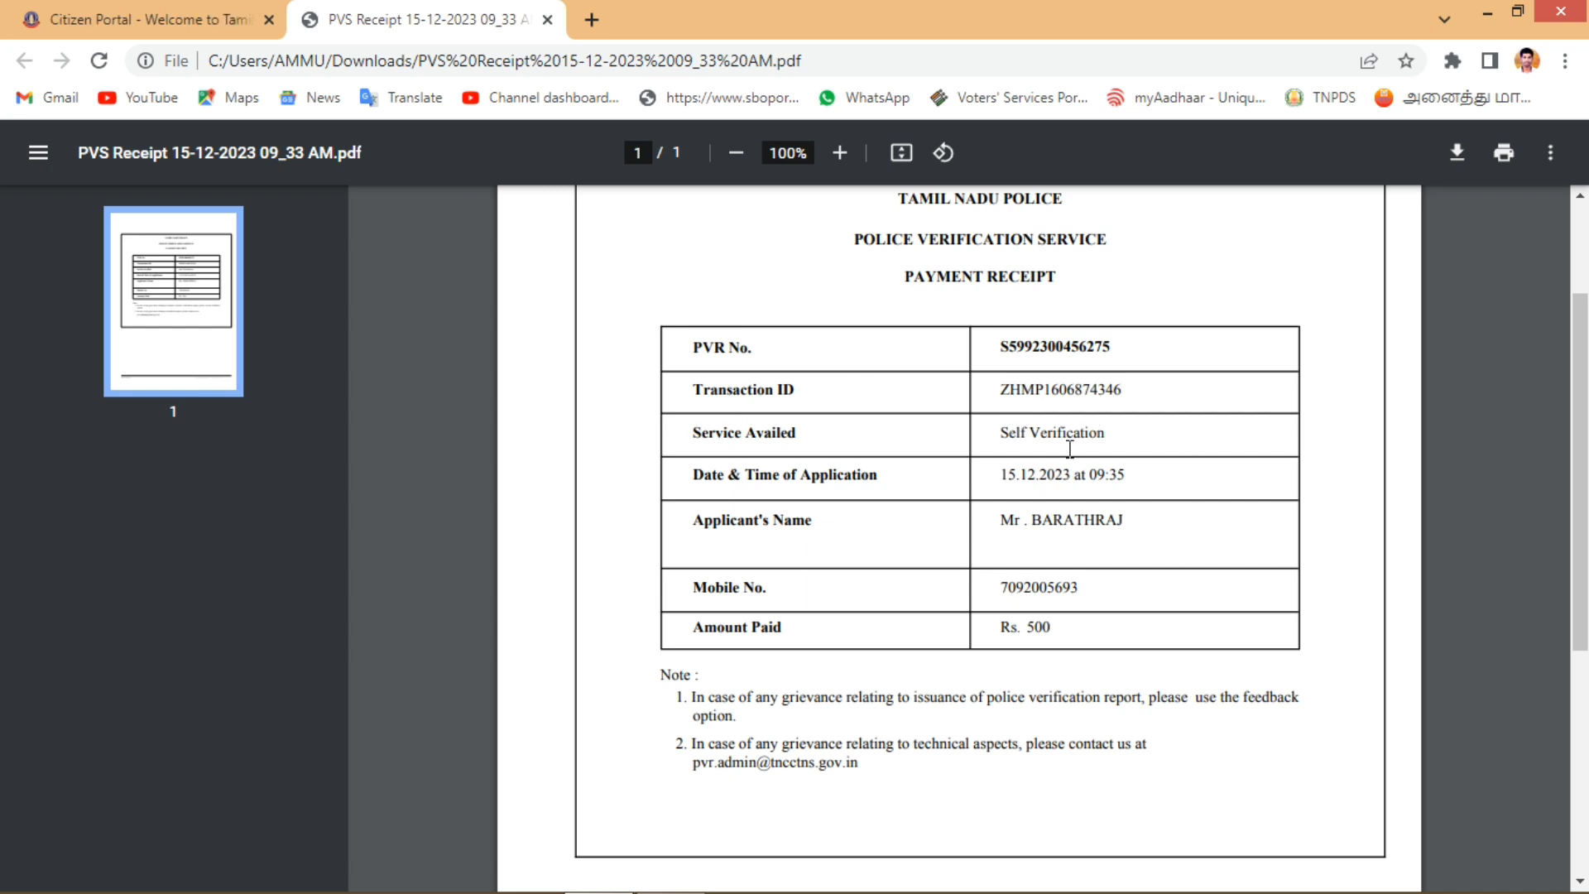
{"action": "key", "text": "ctrl+Tab"}
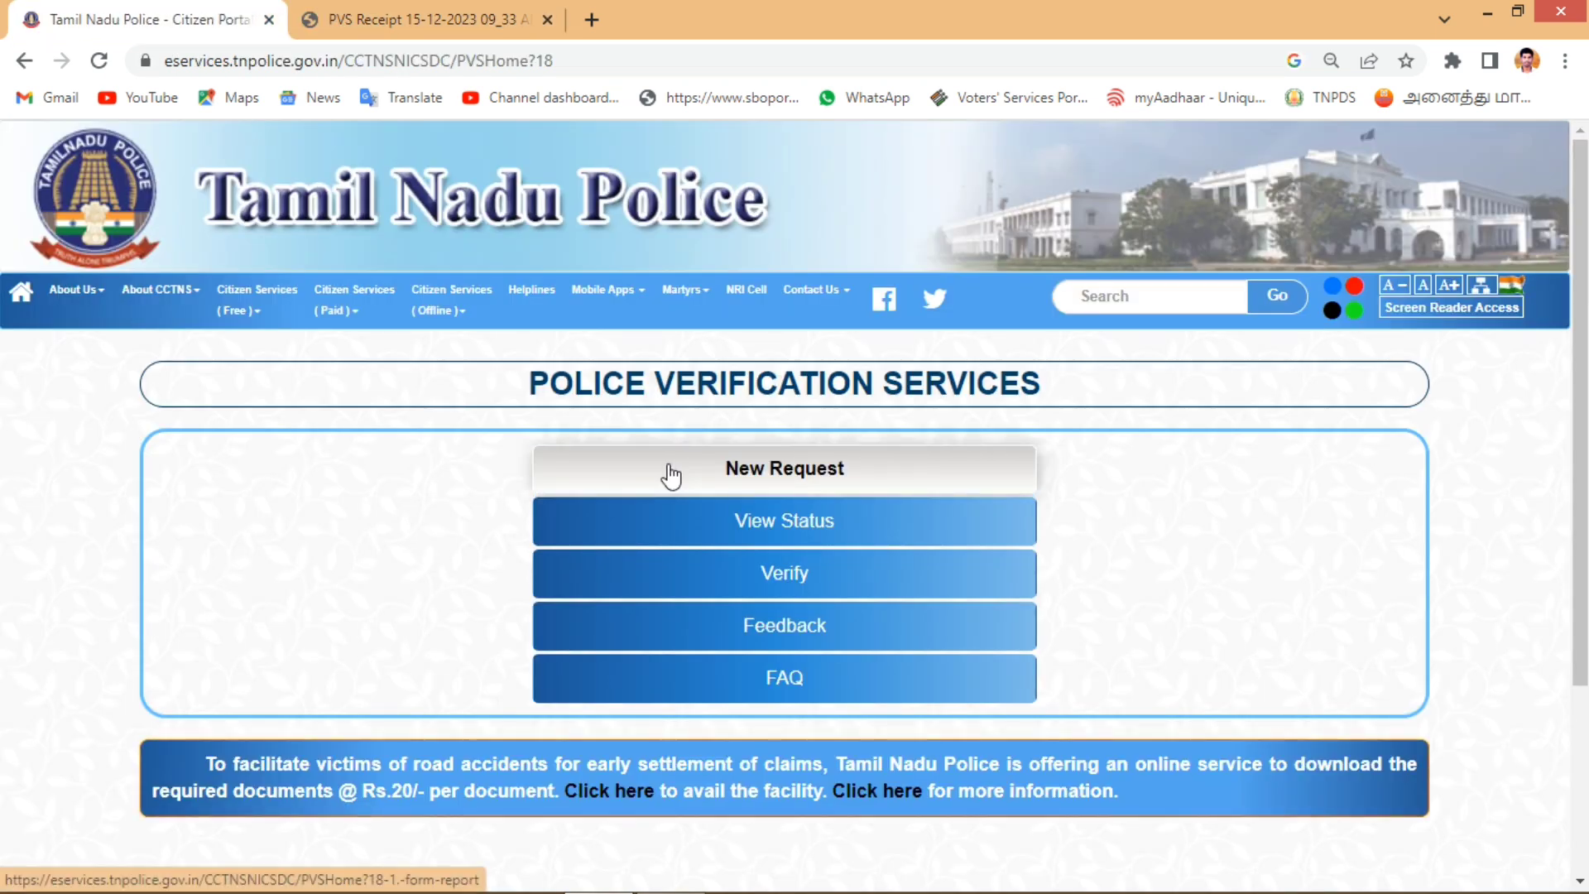
In View Status, enter the registered mobile number and secure code, and request an OTP
{"action": "left_click", "coordinate": [759, 529]}
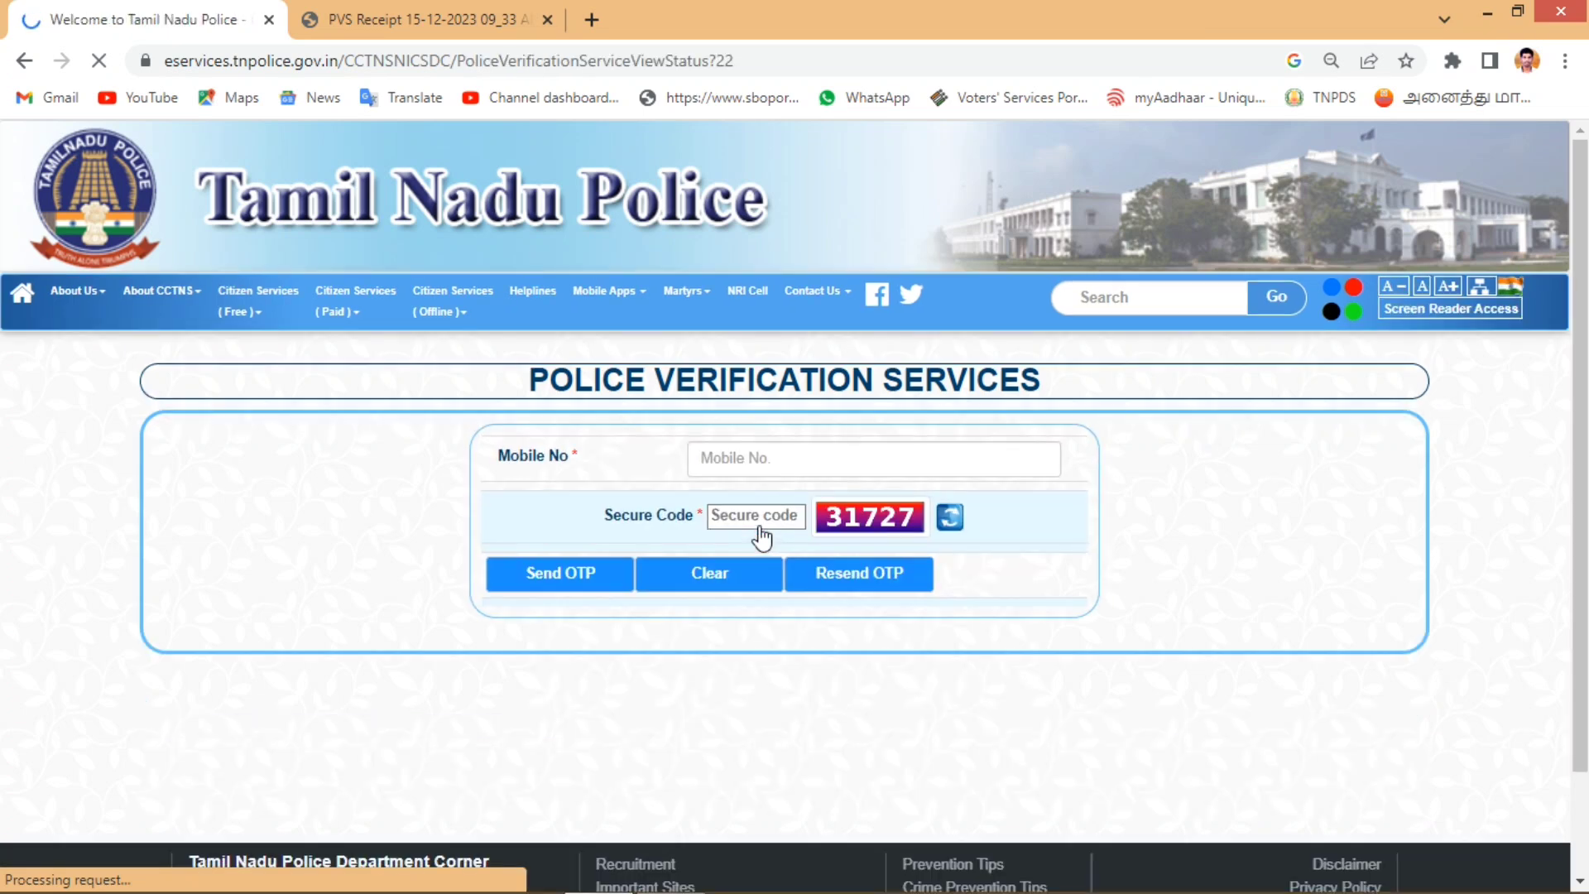
{"action": "left_click", "coordinate": [772, 458]}
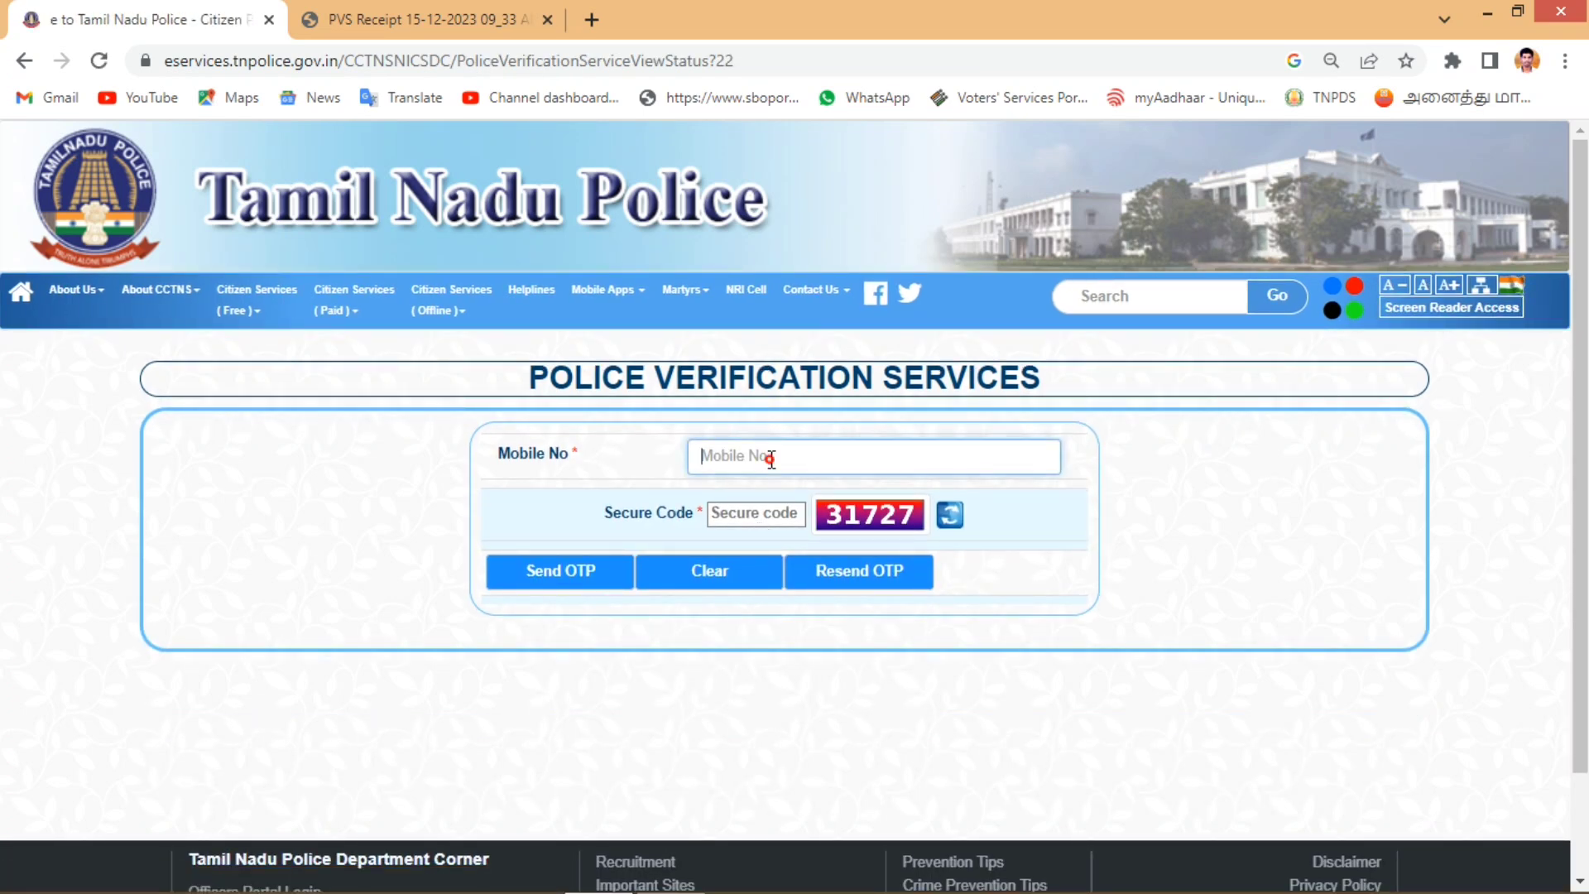
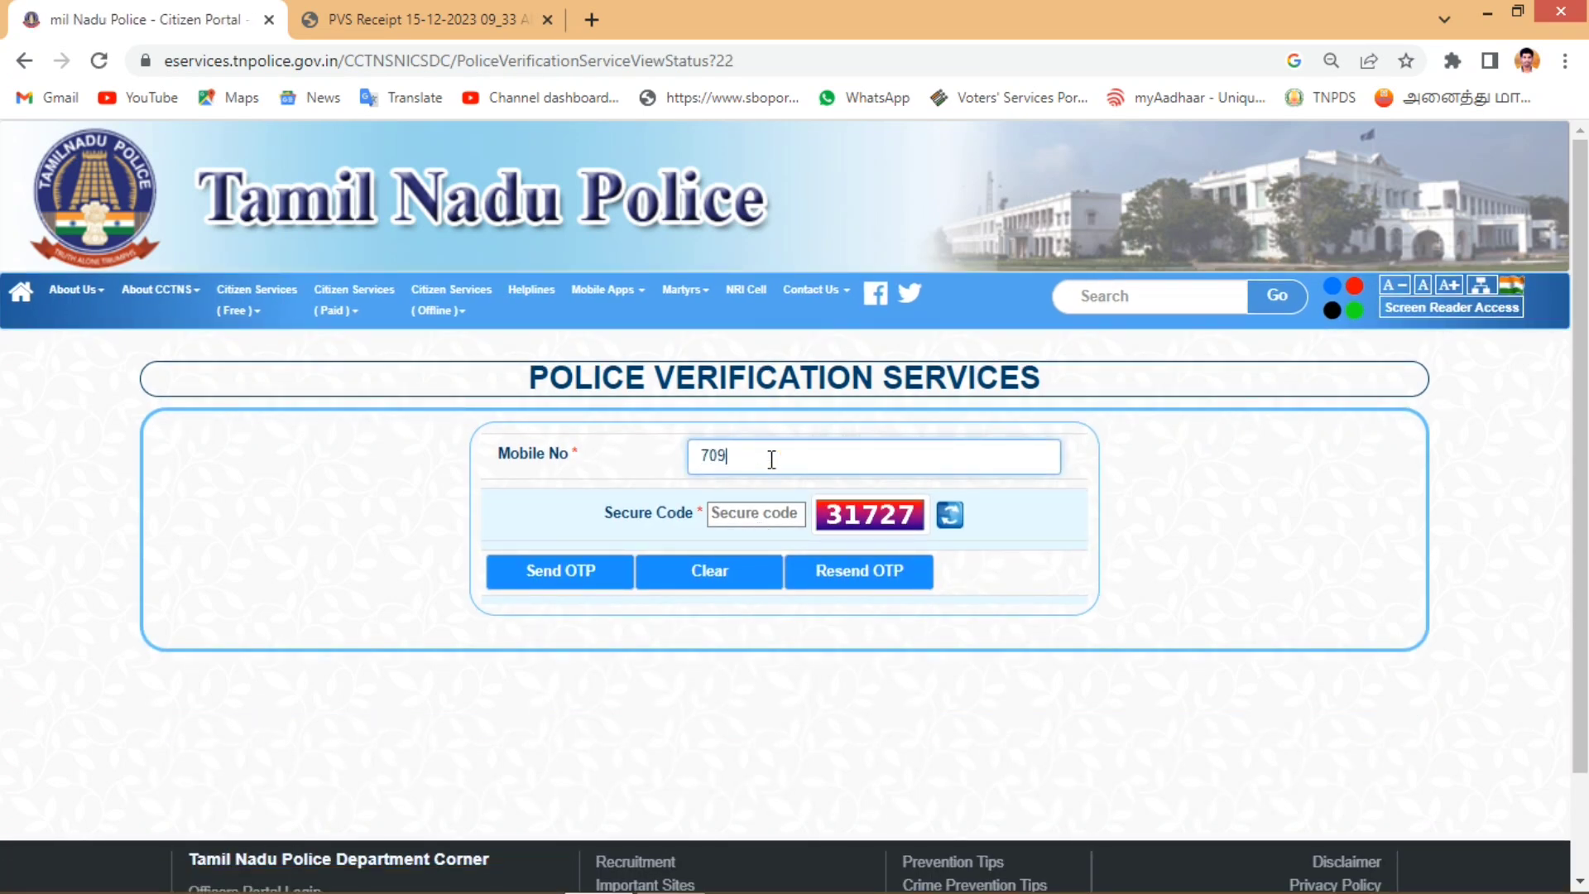
{"action": "left_click", "coordinate": [780, 516]}
{"action": "type", "text": "31727"}
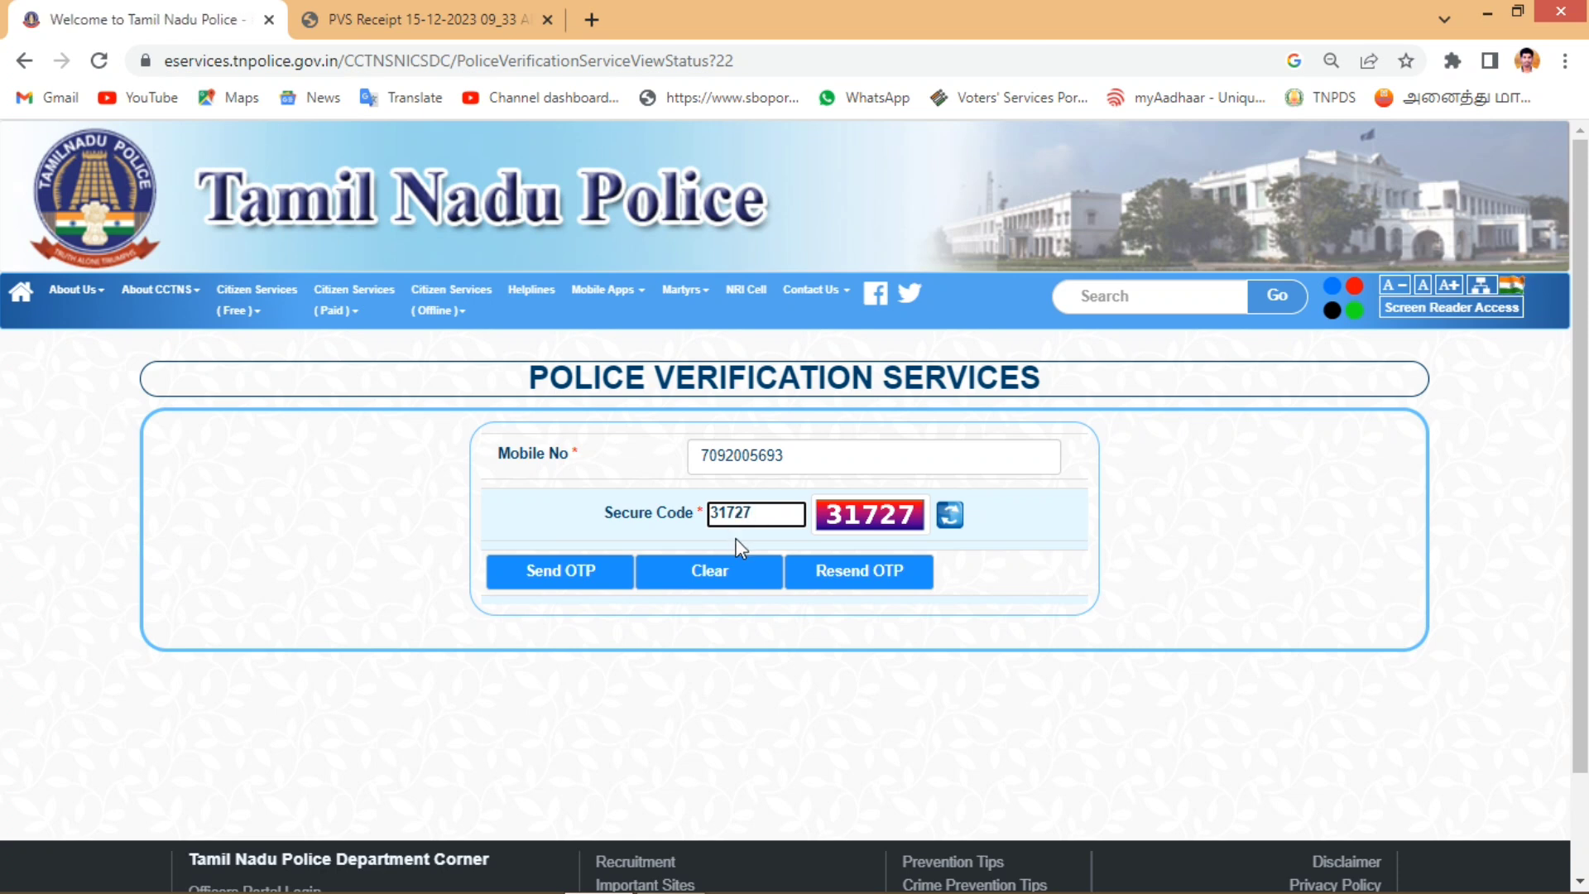
{"action": "left_click", "coordinate": [604, 583]}
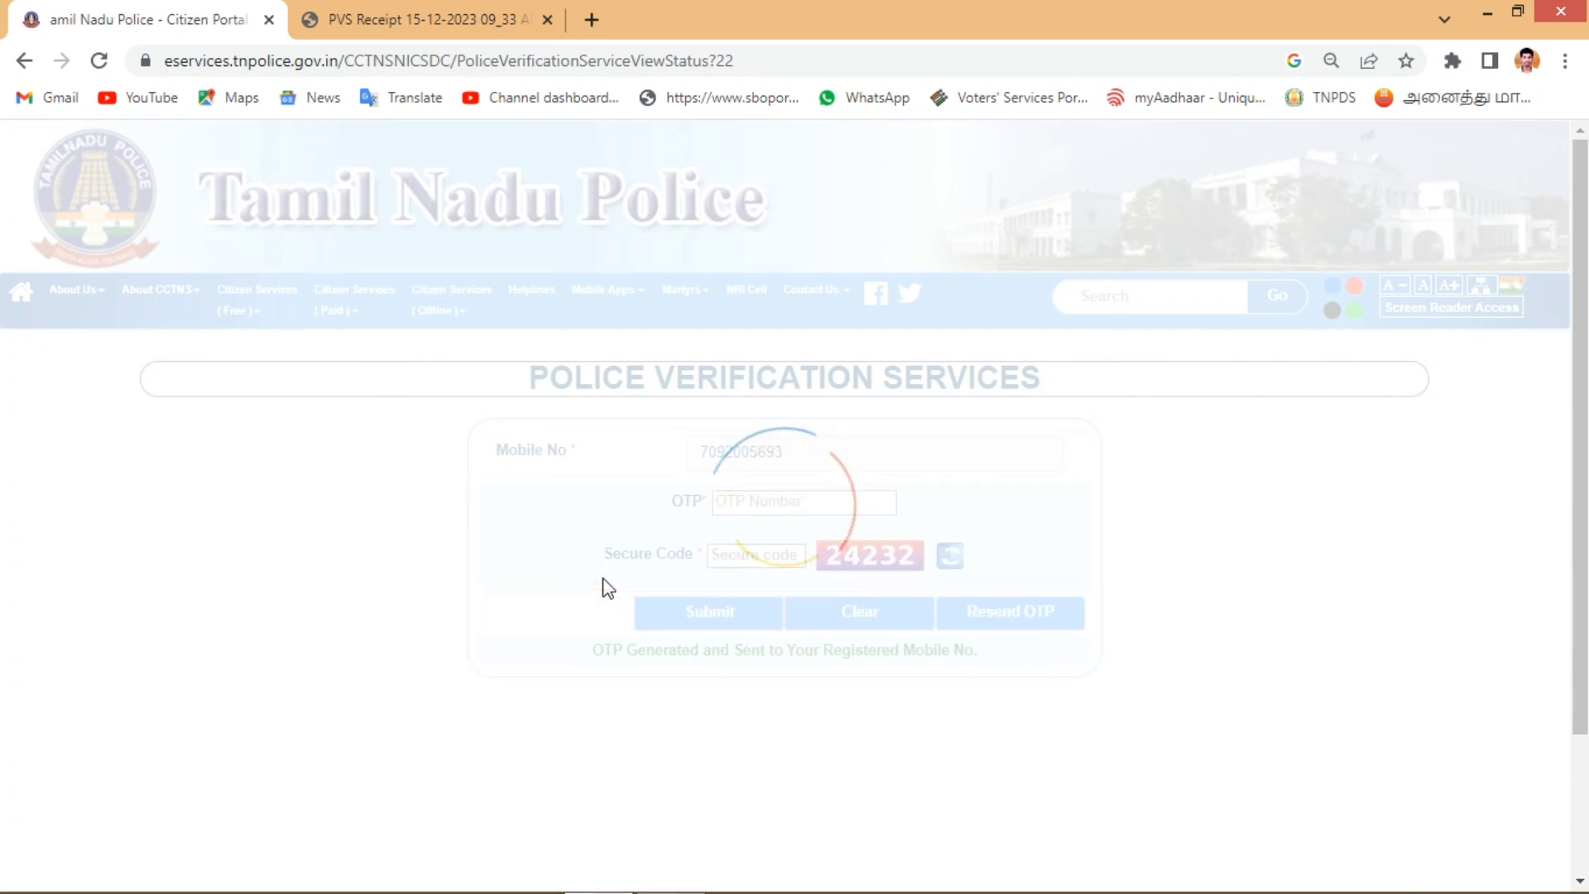
Submit the received OTP with the new secure code to display the application status
{"action": "left_click", "coordinate": [767, 502]}
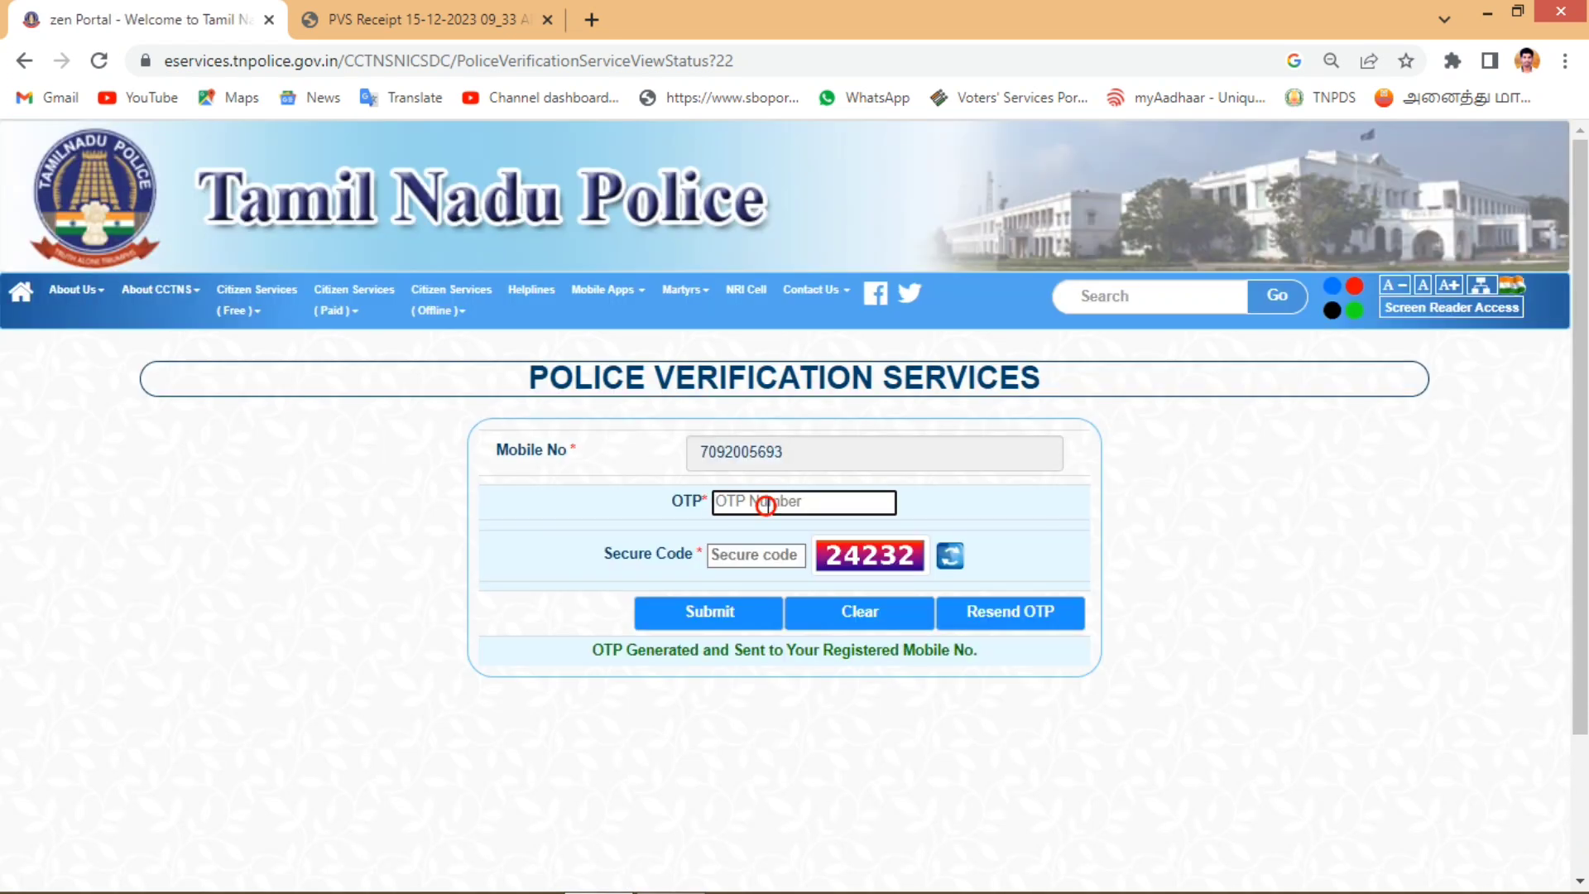
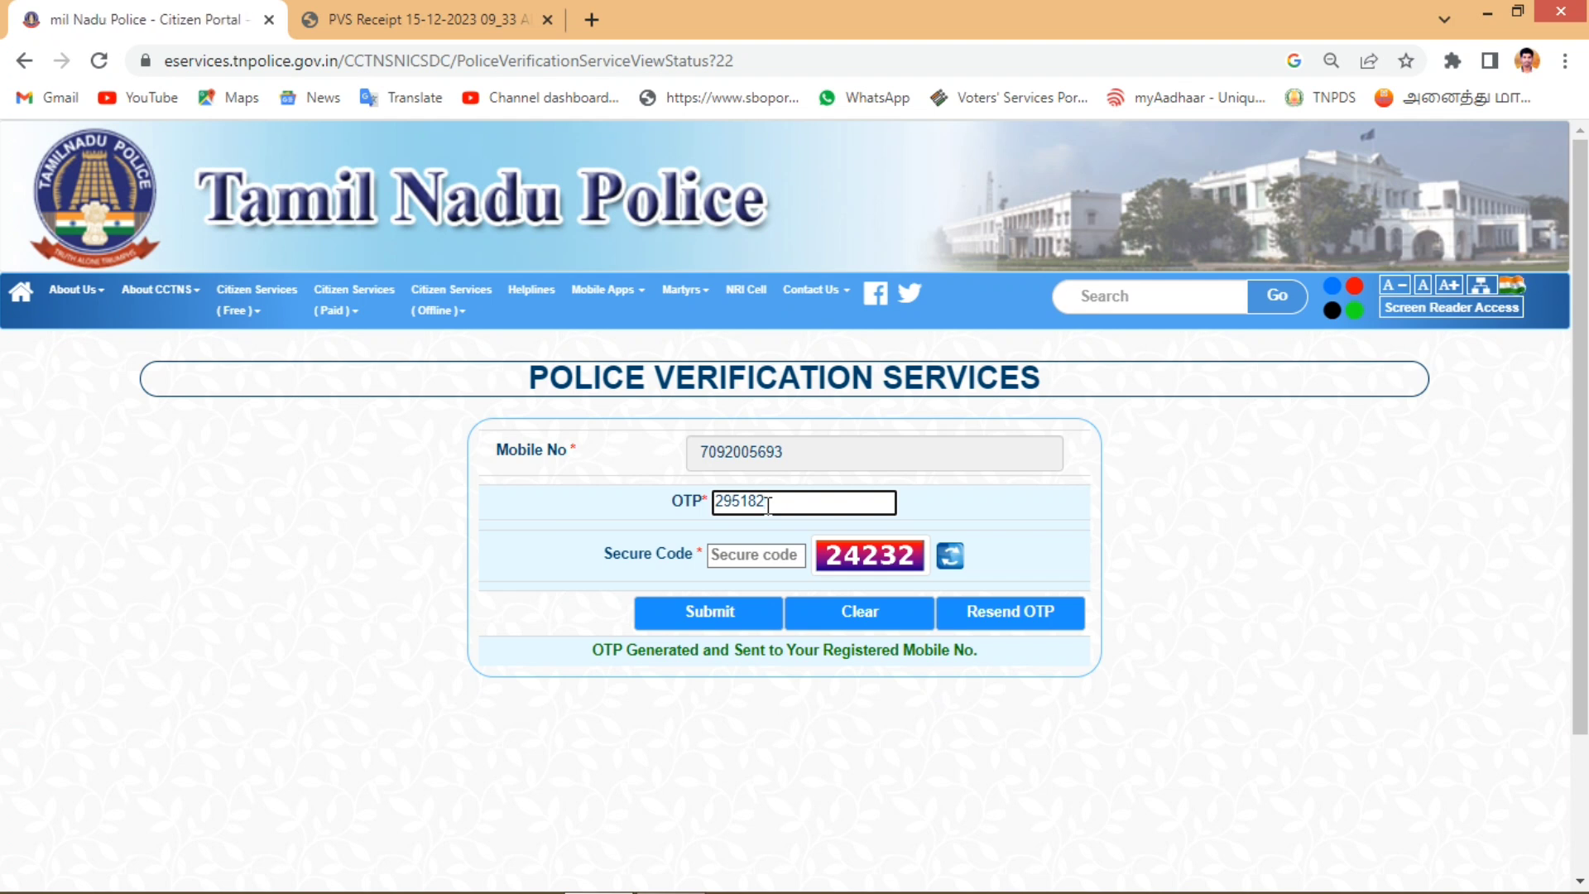
{"action": "left_click", "coordinate": [765, 552]}
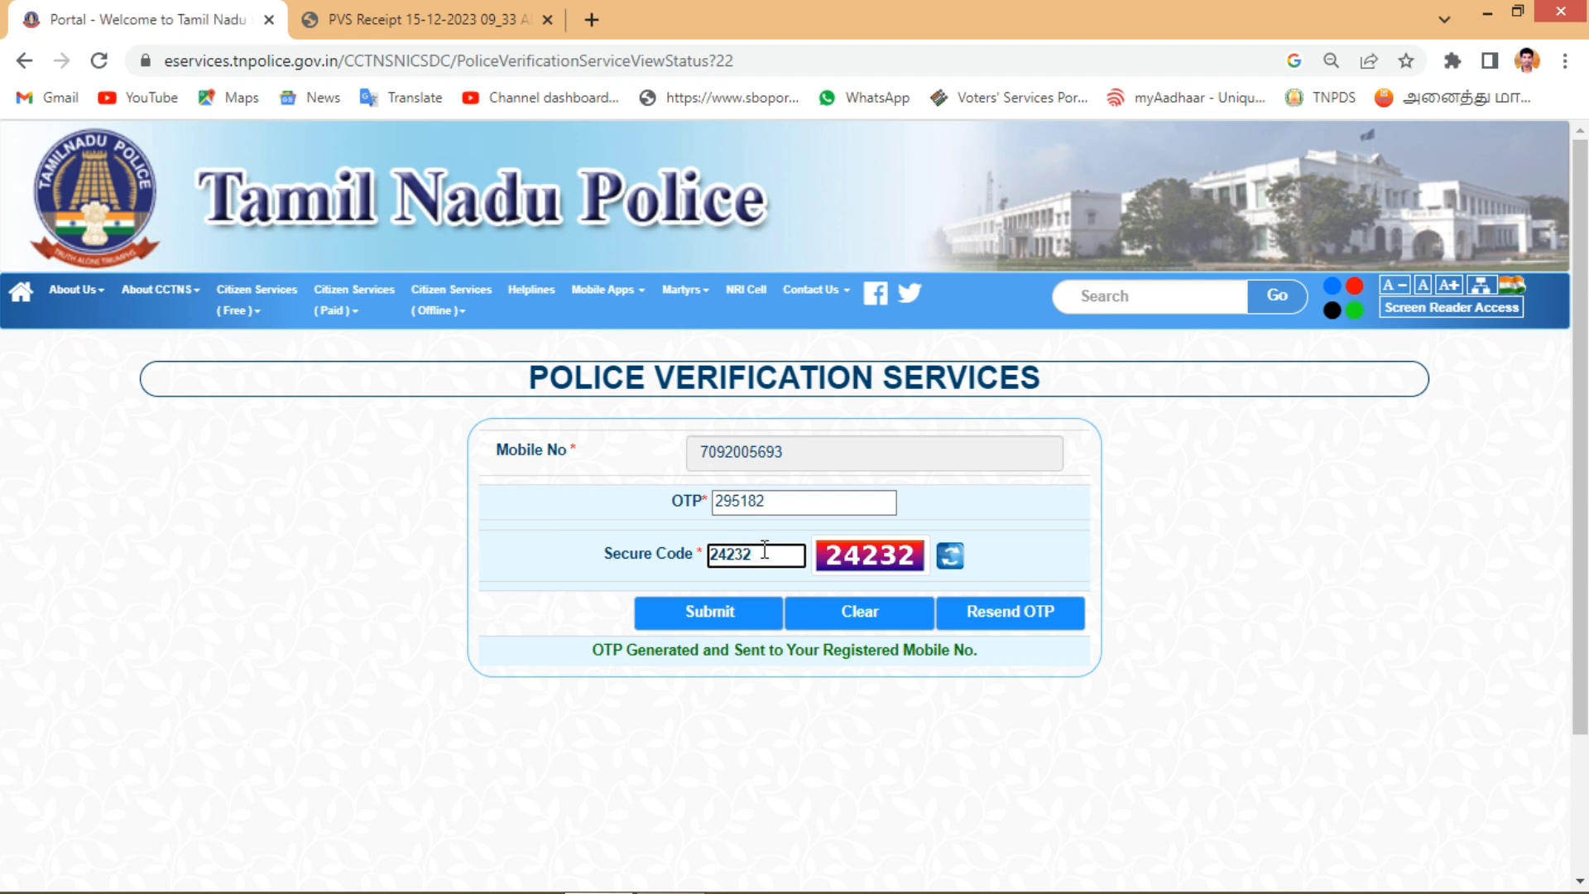
{"action": "left_click", "coordinate": [720, 612]}
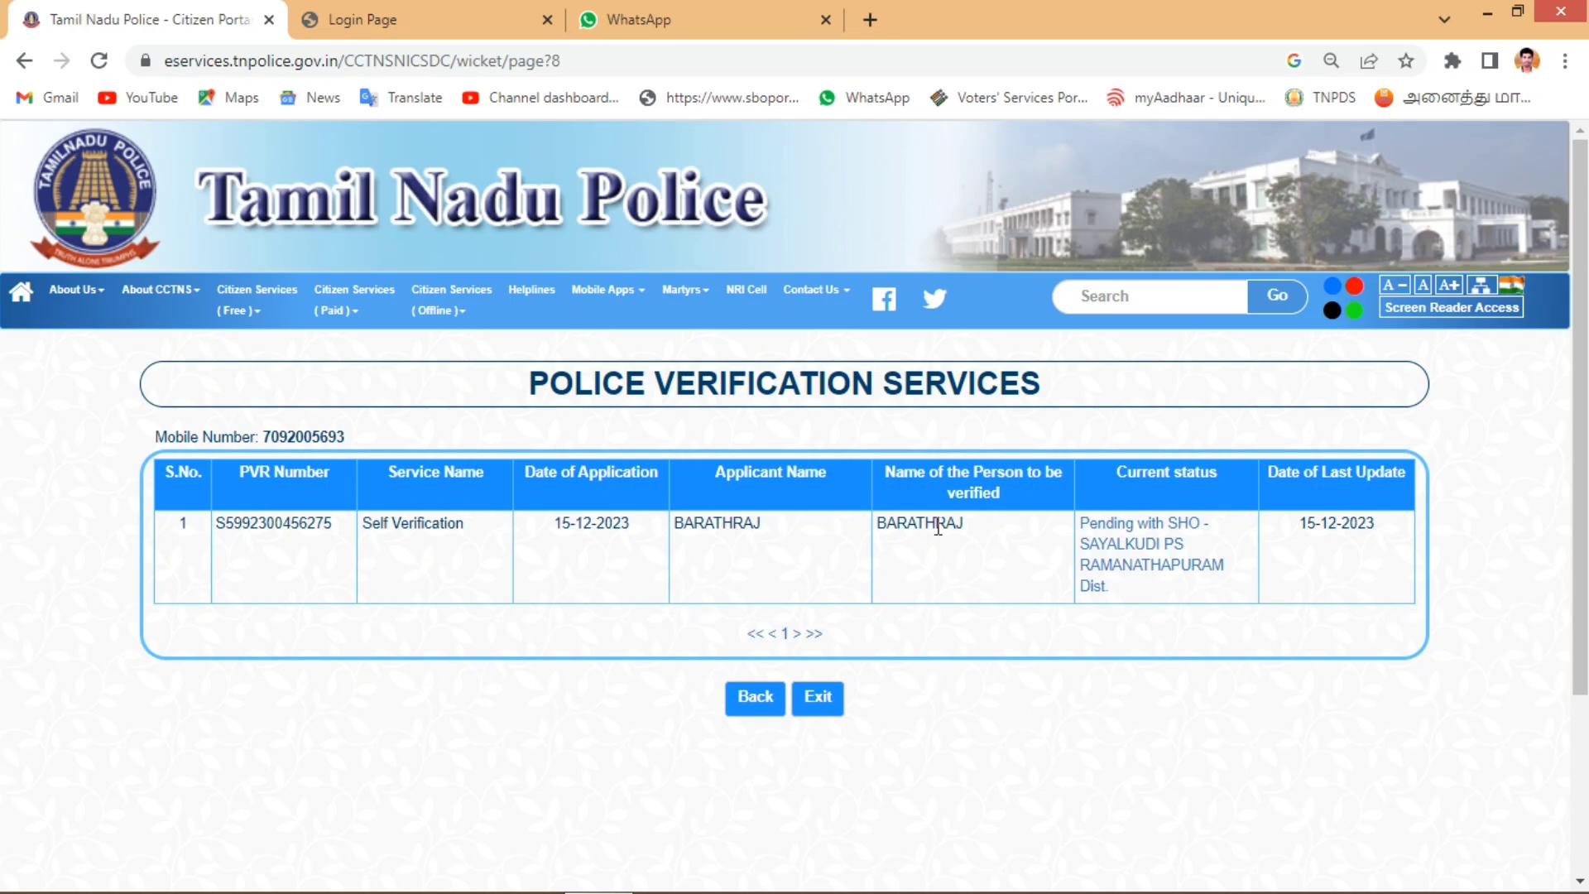
Review the officer action history, then download the ready PVS Certificate report
{"action": "left_click", "coordinate": [1127, 561]}
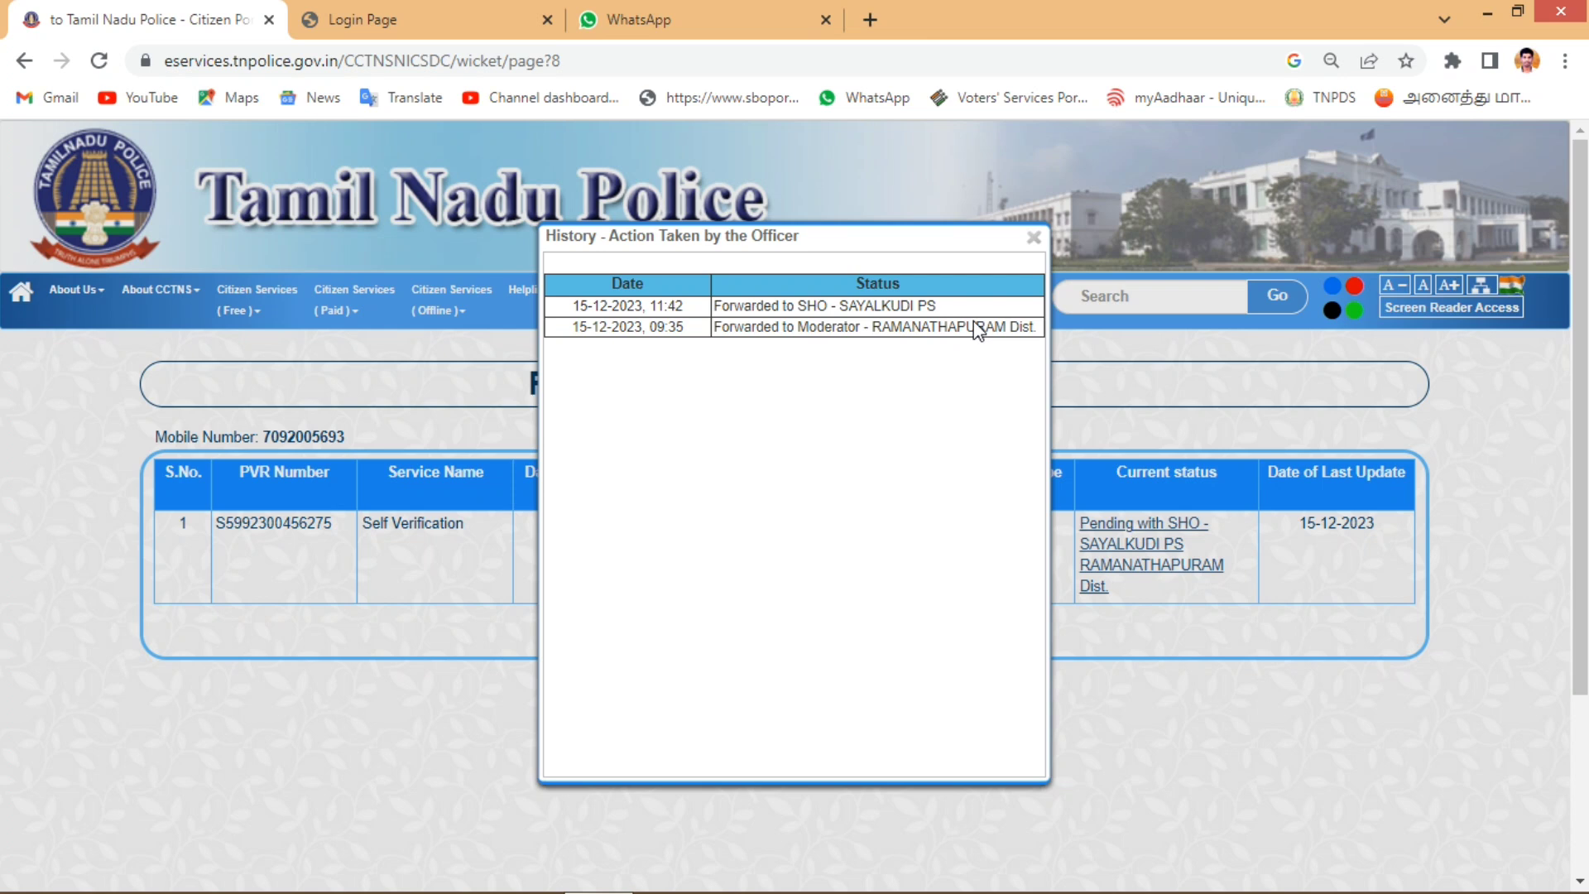
{"action": "left_click", "coordinate": [1033, 238]}
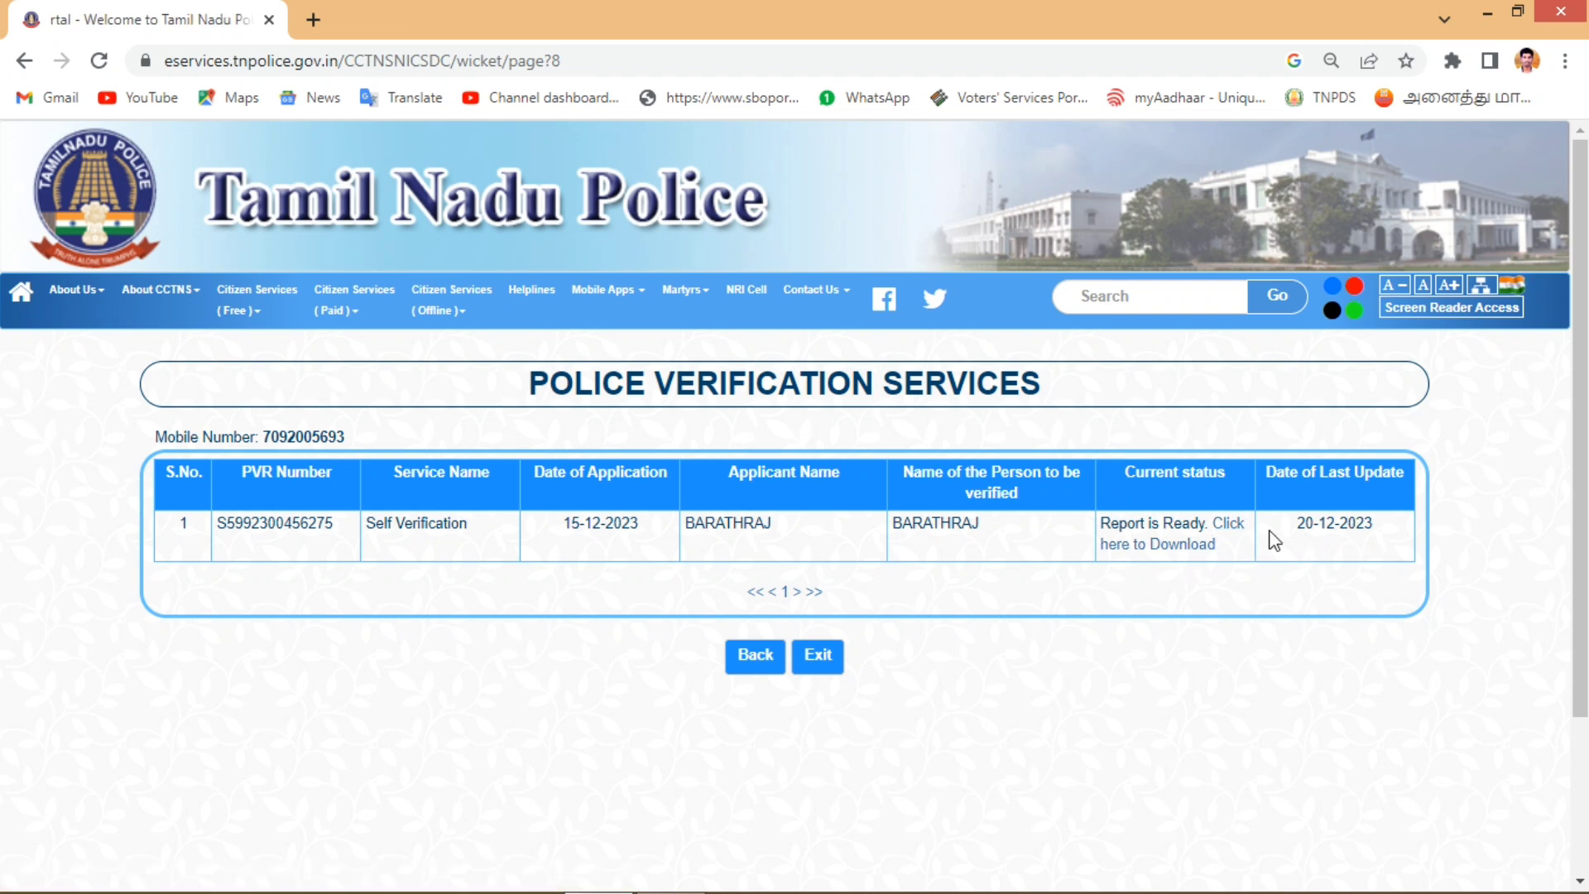
{"action": "left_click", "coordinate": [1169, 546]}
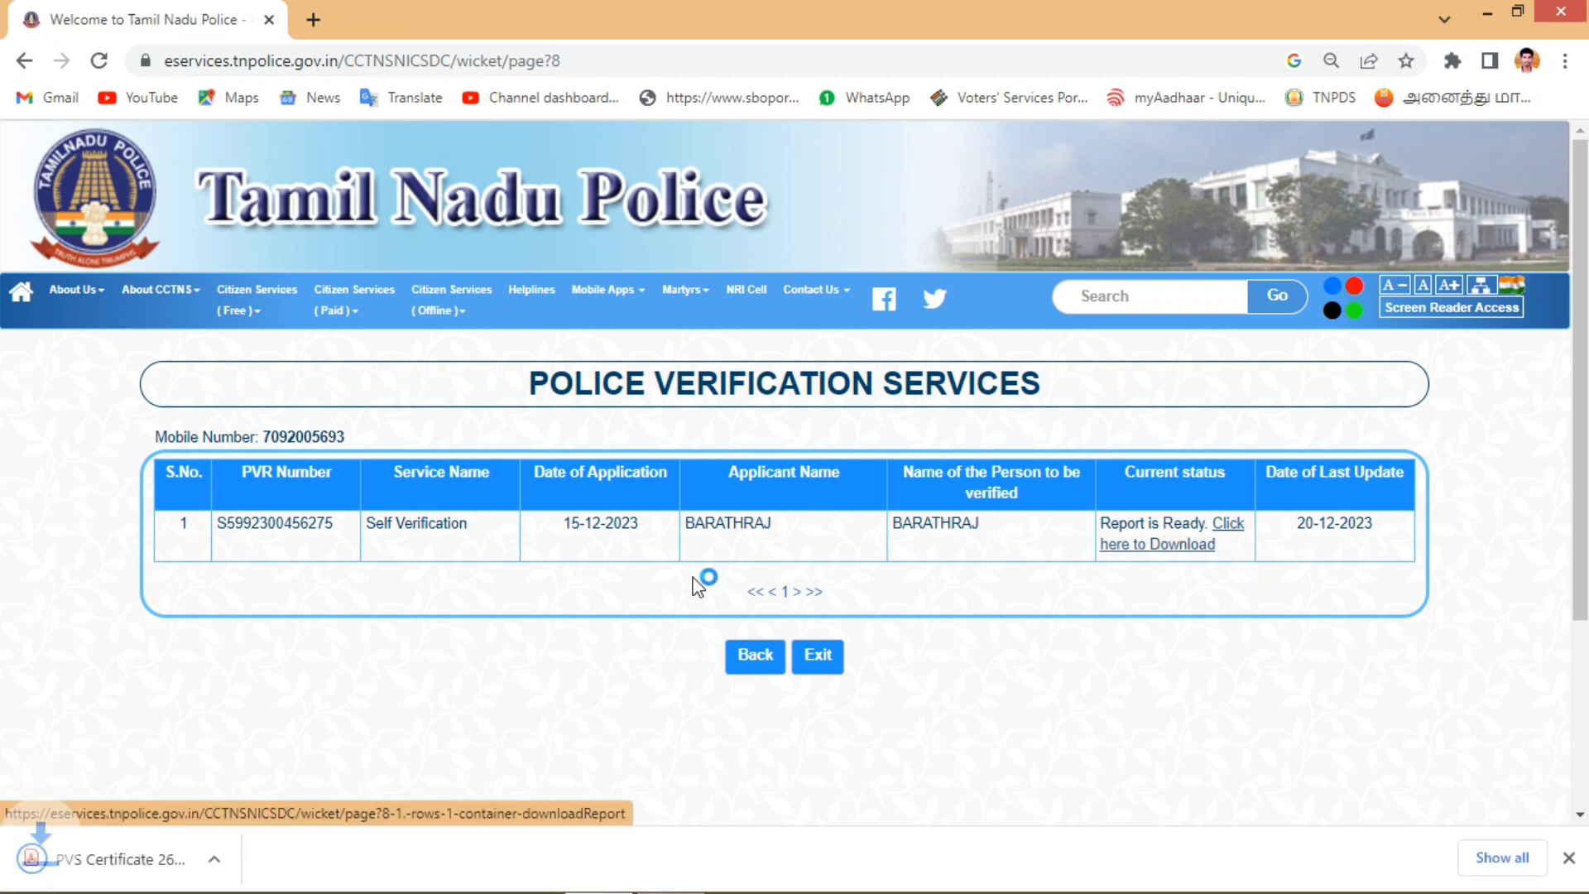
{"action": "left_click", "coordinate": [190, 861]}
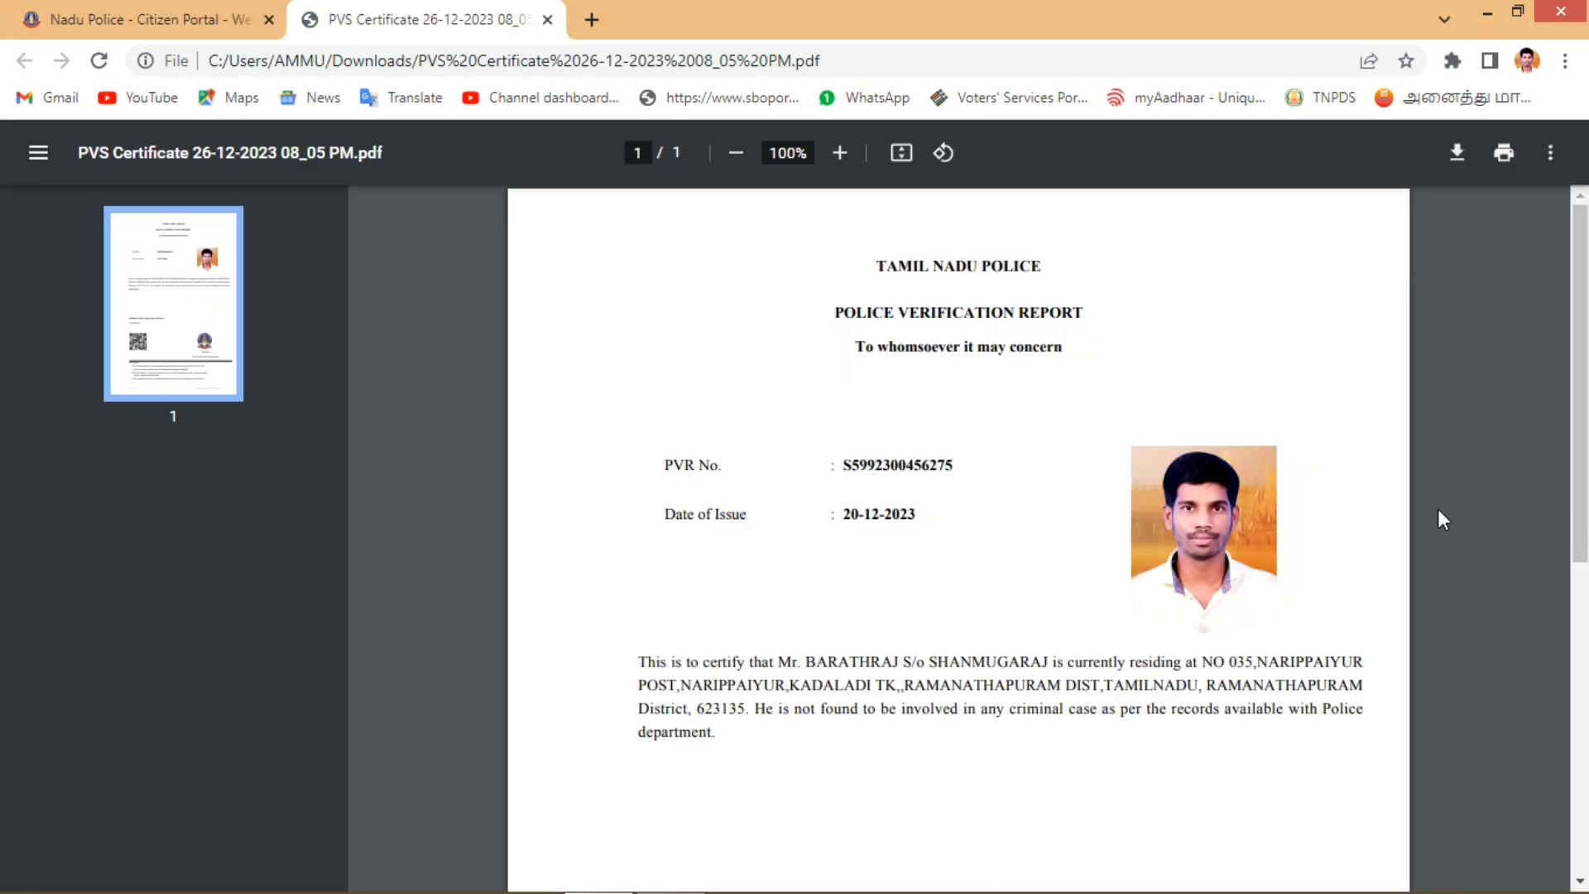
{"action": "left_click_drag", "start_coordinate": [1576, 441], "coordinate": [1553, 766]}
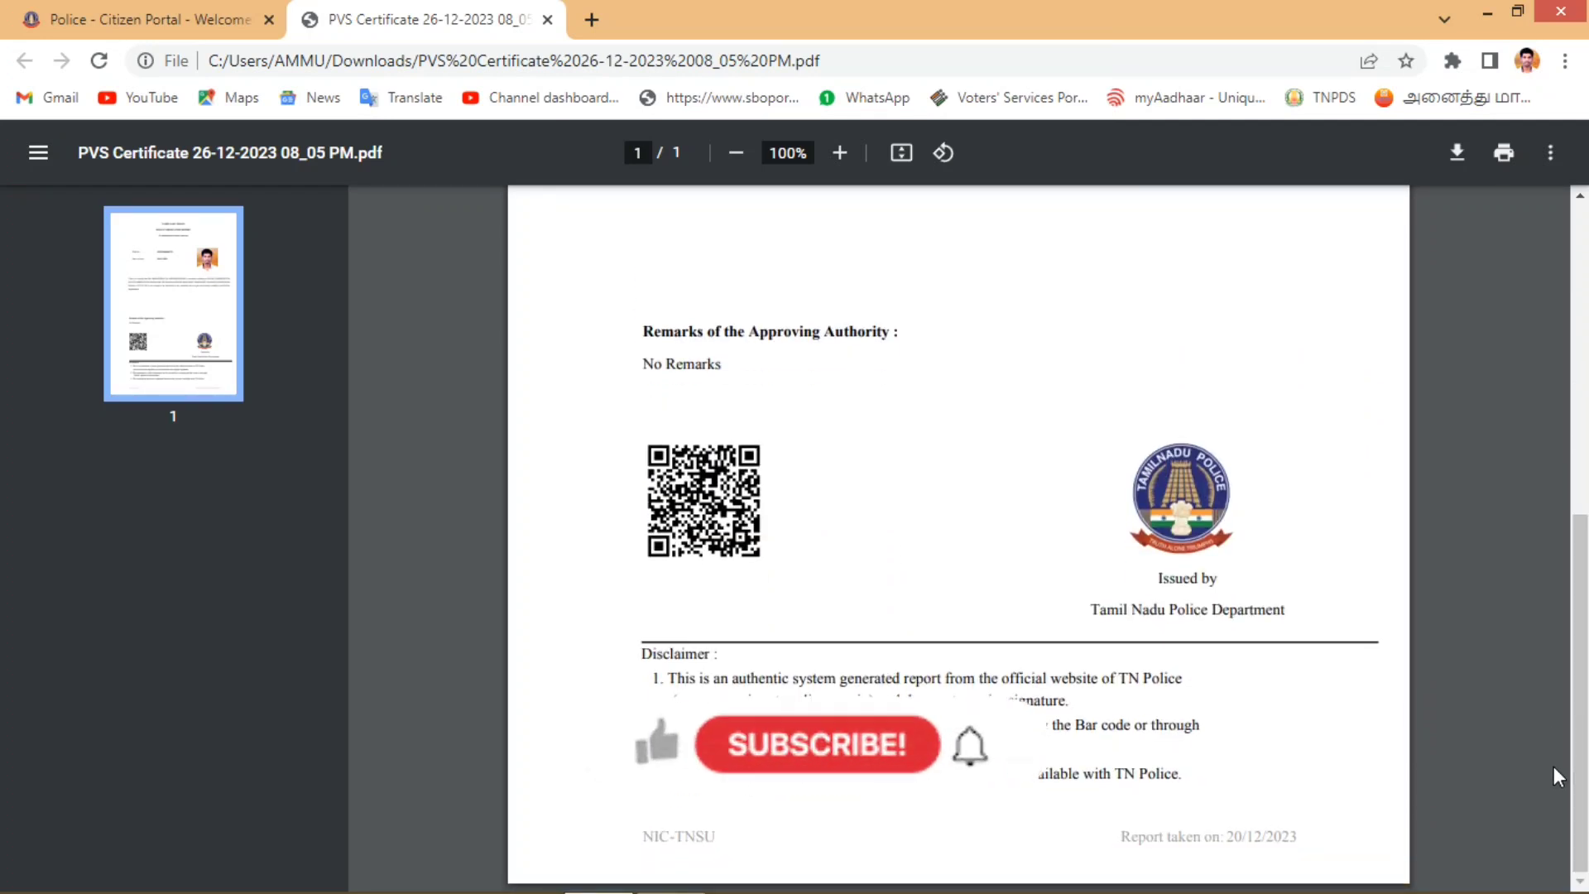
{"action": "left_click_drag", "start_coordinate": [1575, 597], "coordinate": [1577, 331]}
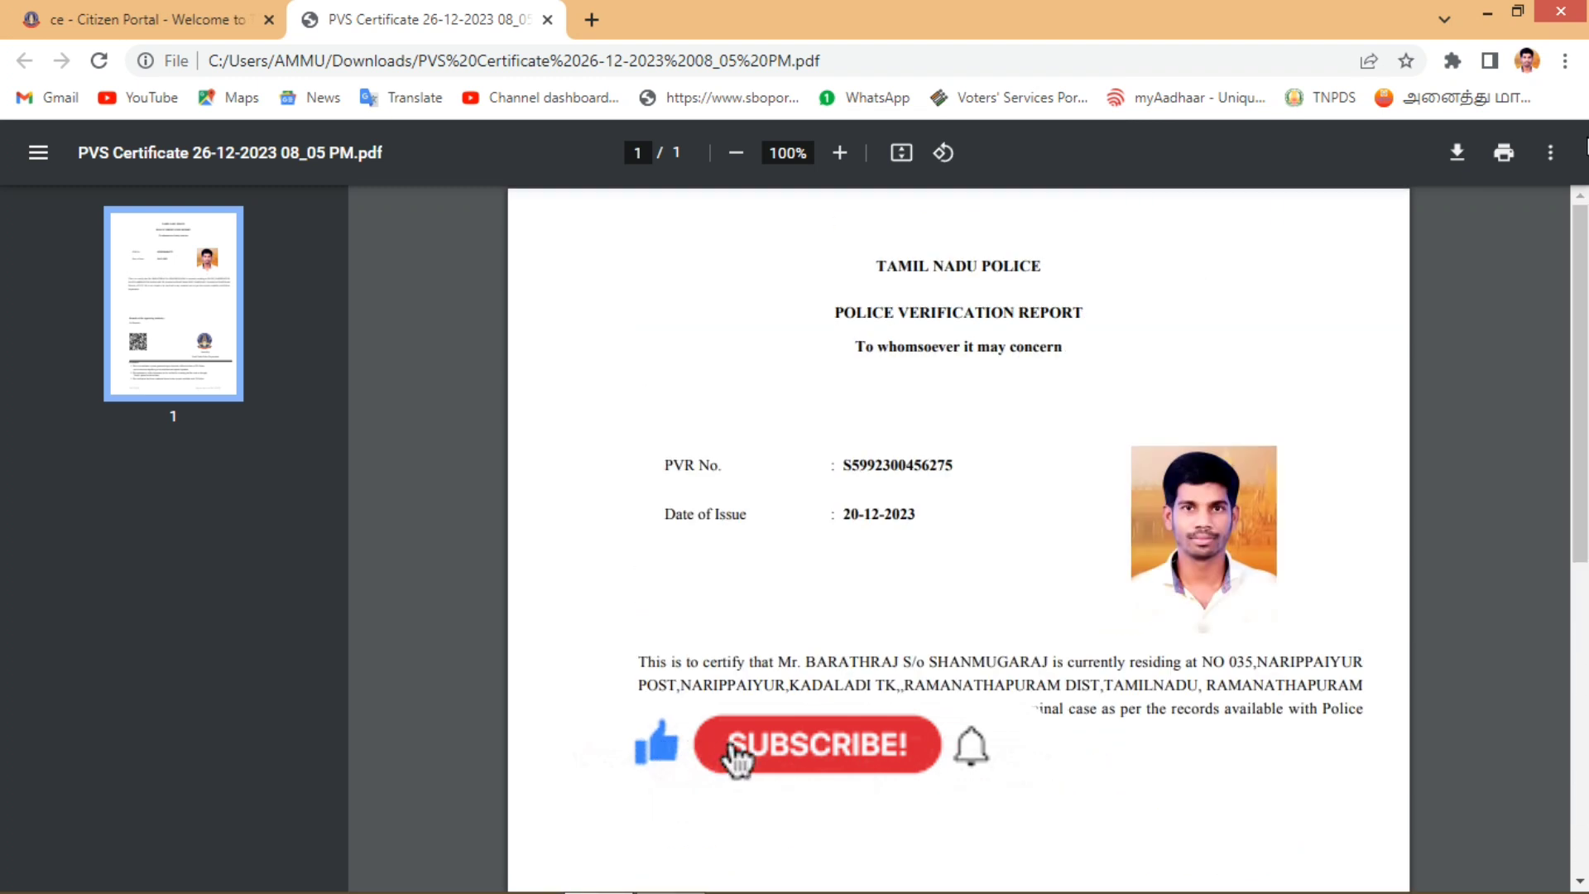